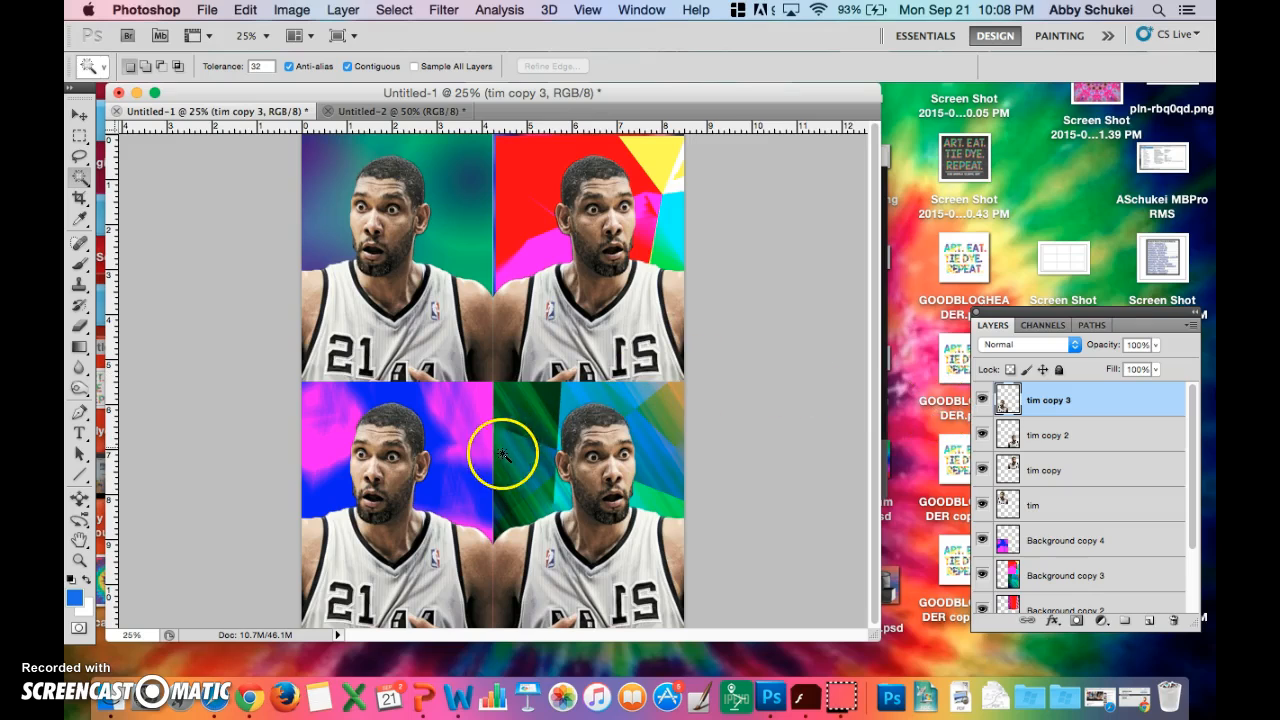
- Select the empty area around the lower-left figure on the tim copy 3 layer with the Magic Wand tool
{"action": "left_click", "coordinate": [444, 424]}
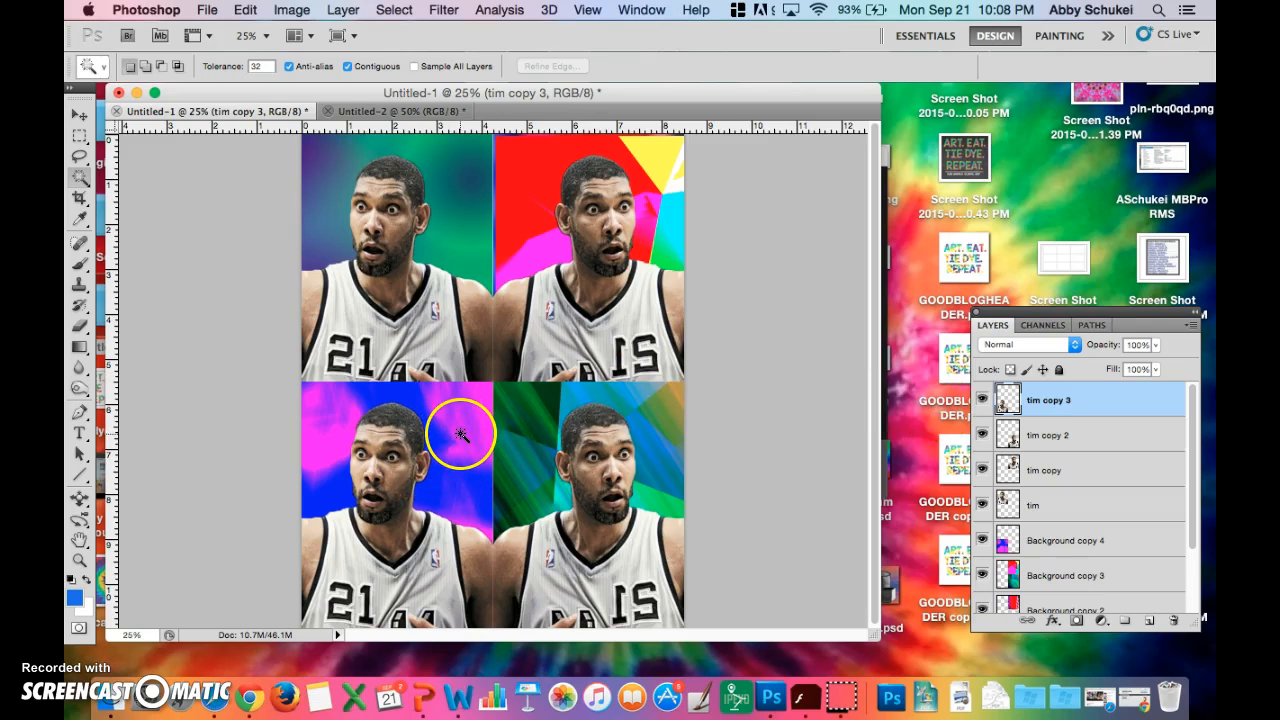
{"action": "left_click", "coordinate": [81, 180]}
{"action": "left_click", "coordinate": [146, 175]}
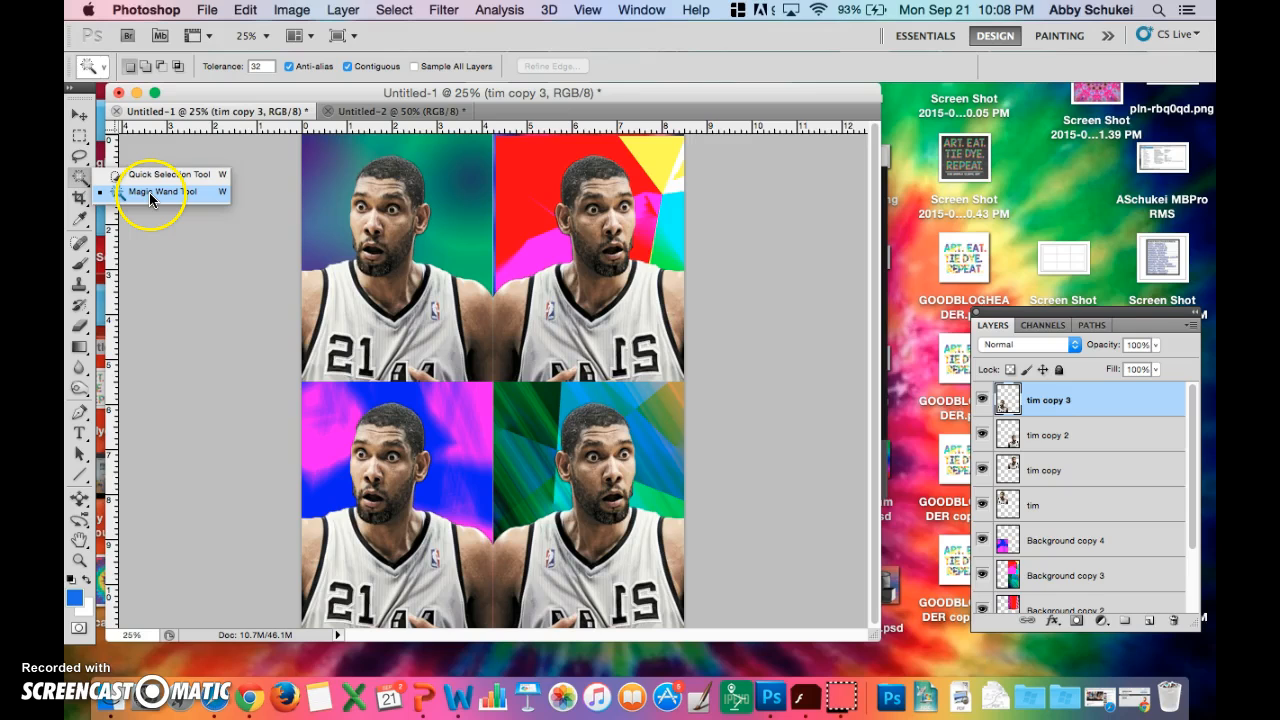
{"action": "left_click", "coordinate": [149, 192]}
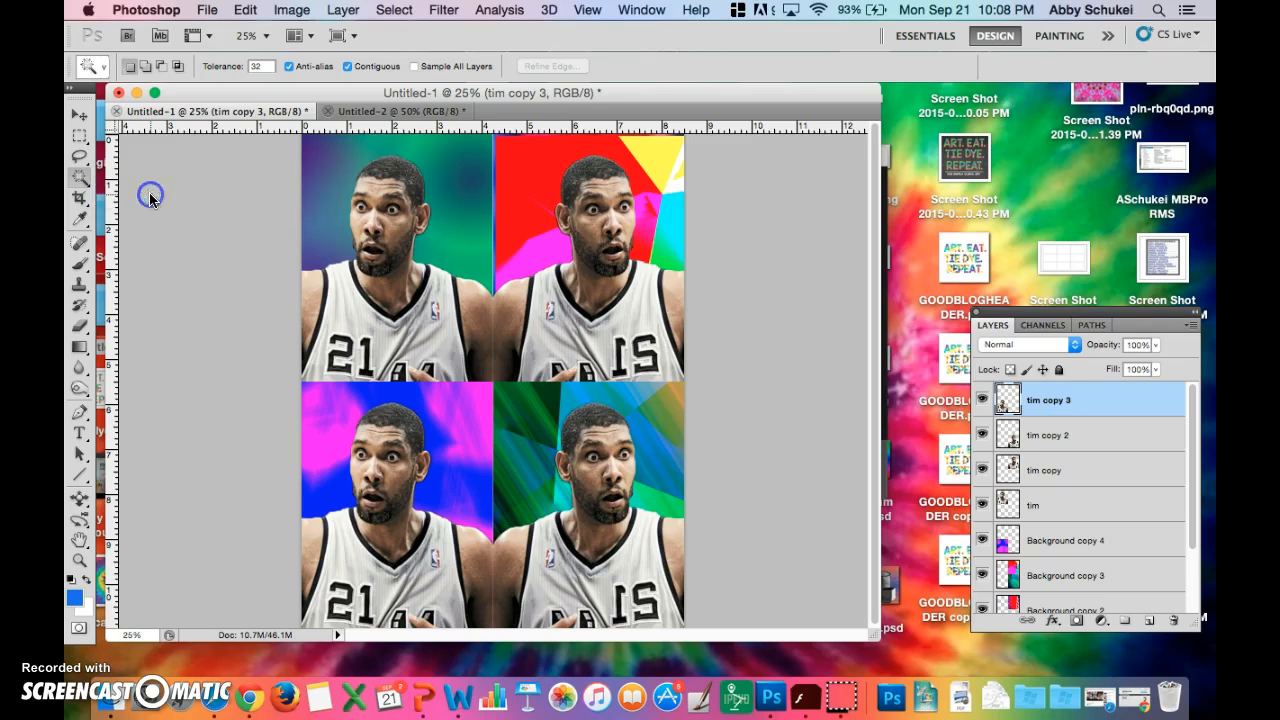
{"action": "left_click", "coordinate": [467, 456]}
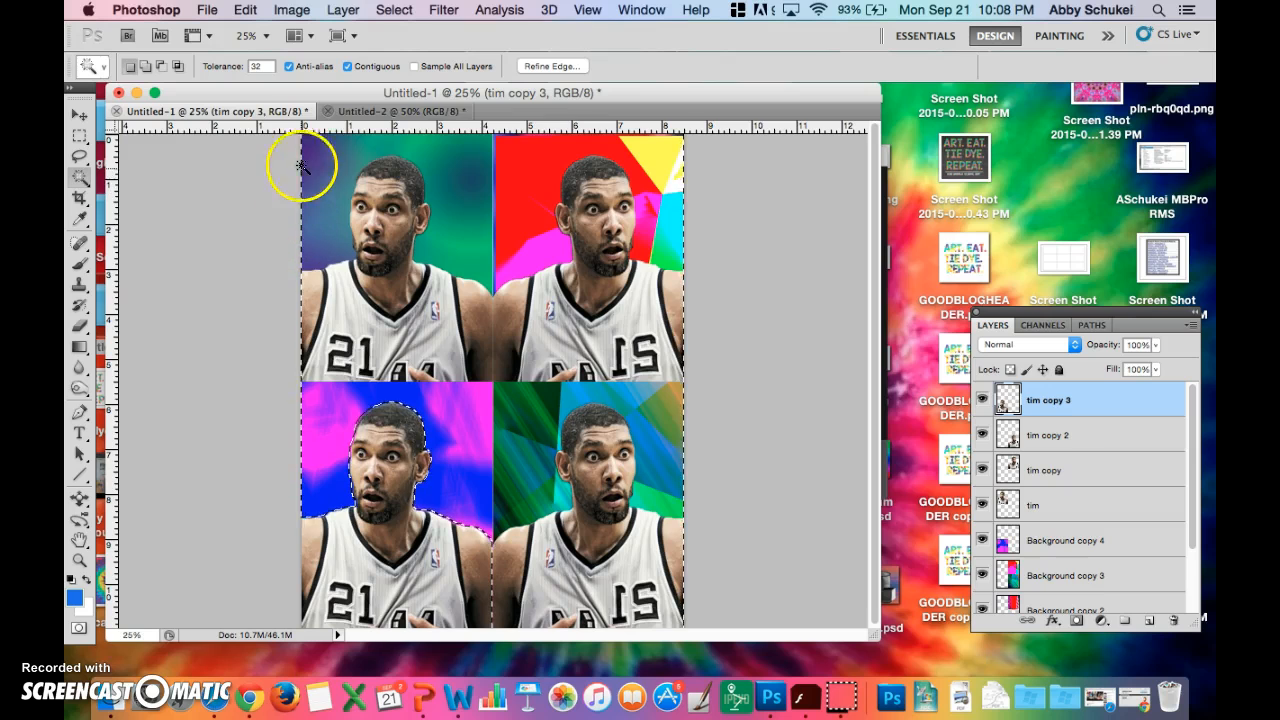
{"action": "left_click", "coordinate": [352, 512], "text": "shift"}
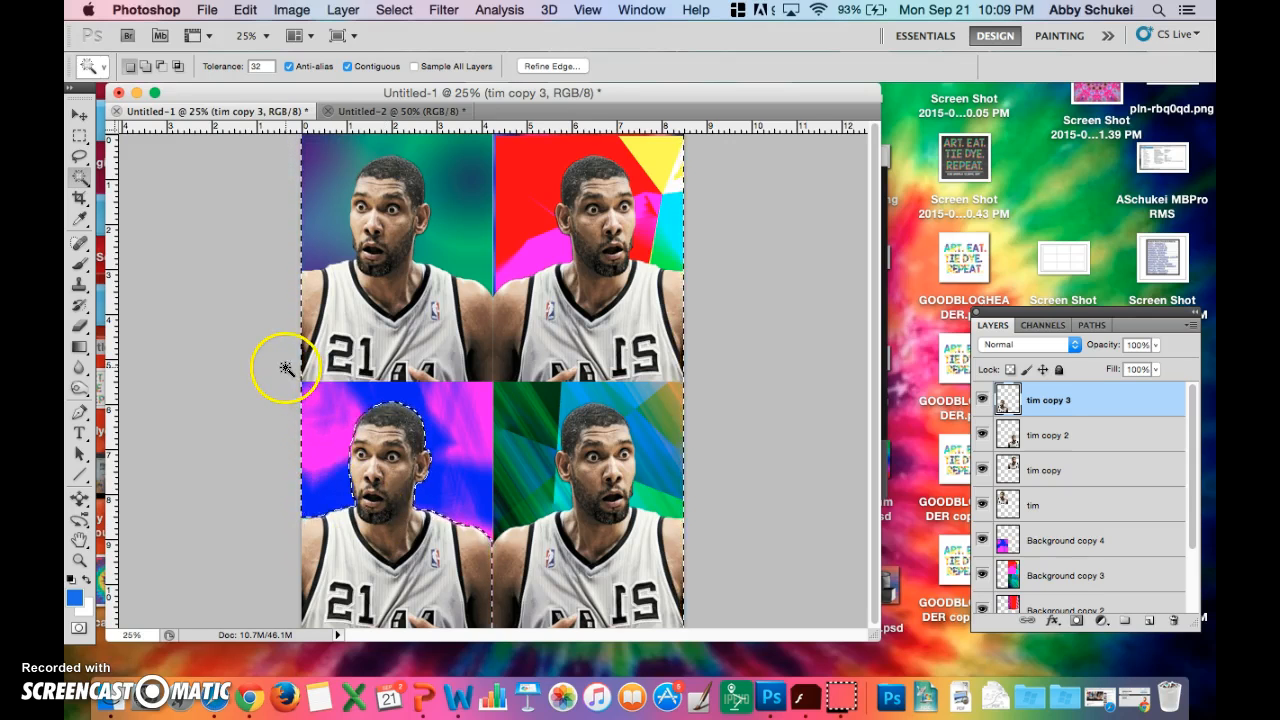
- Invert the selection so that it covers the lower-left basketball player instead of the empty area
{"action": "left_click", "coordinate": [281, 12]}
{"action": "mouse_move", "coordinate": [343, 10]}
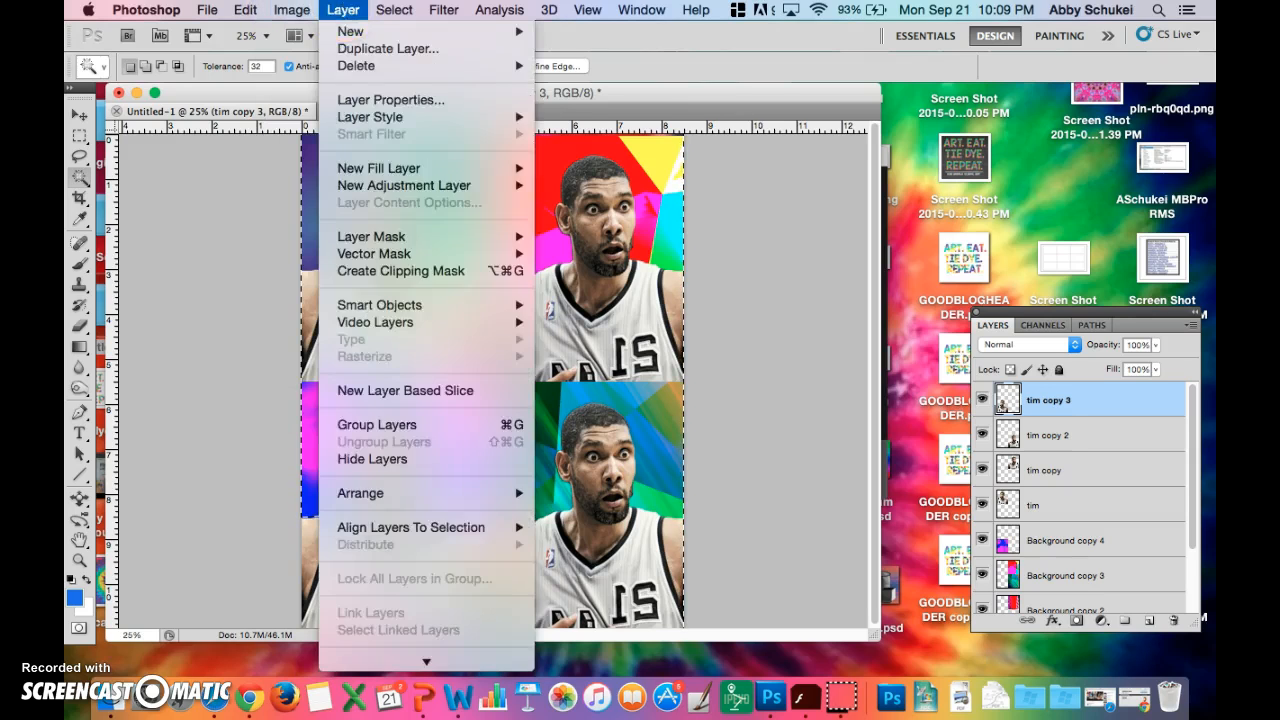
{"action": "mouse_move", "coordinate": [394, 10]}
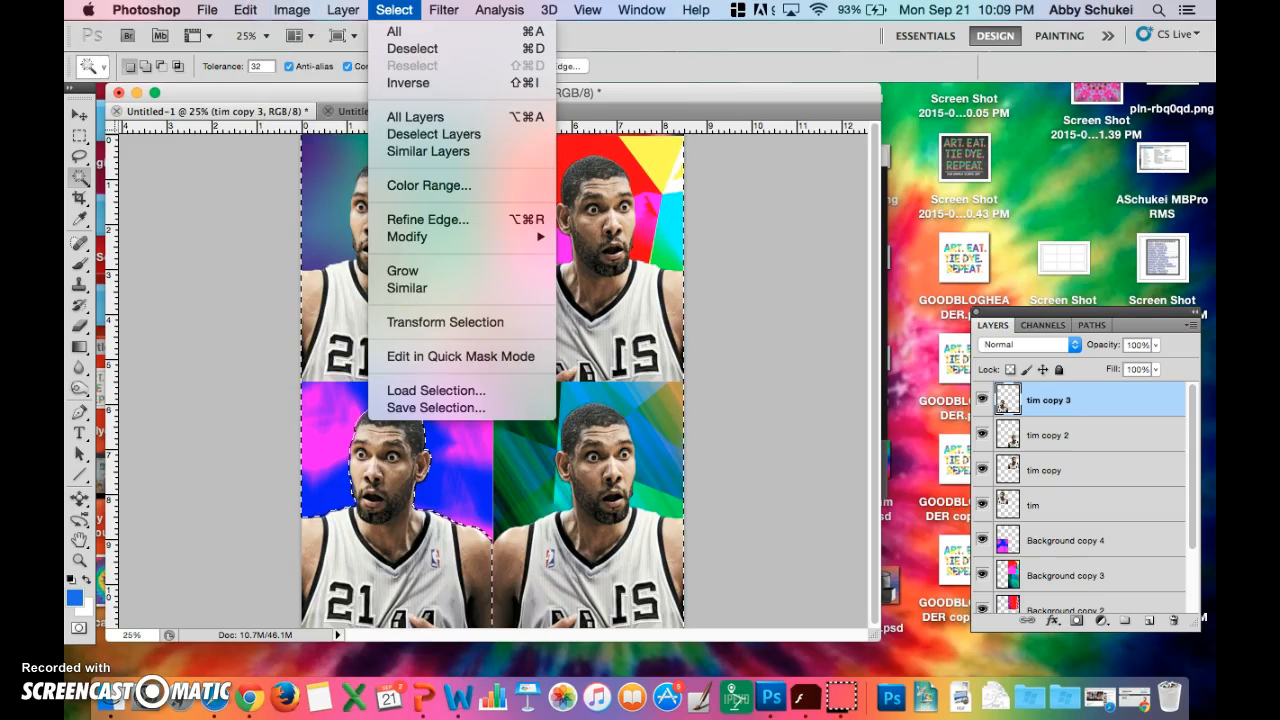
{"action": "left_click", "coordinate": [405, 83]}
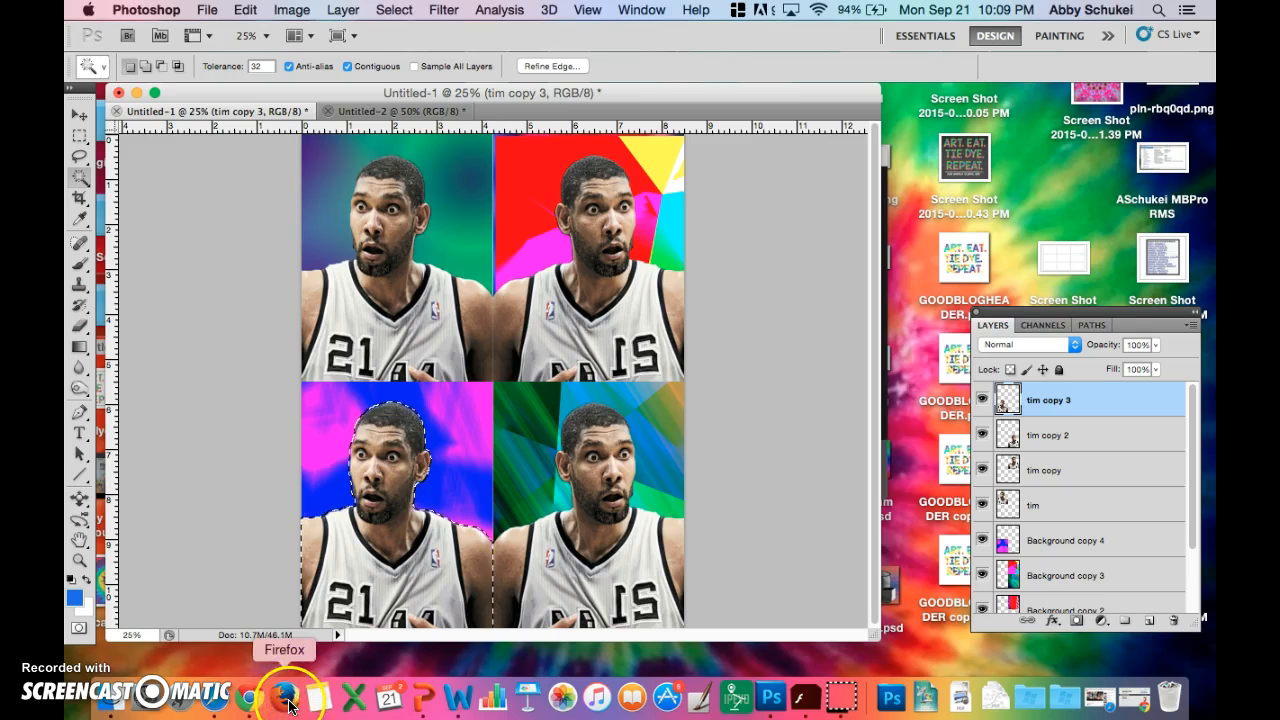
- Switch to Chrome, examine the colour schemes of Andy Warhol's Marilyn and sneaker prints in the image results, and return to Photoshop
{"action": "left_click", "coordinate": [252, 700]}
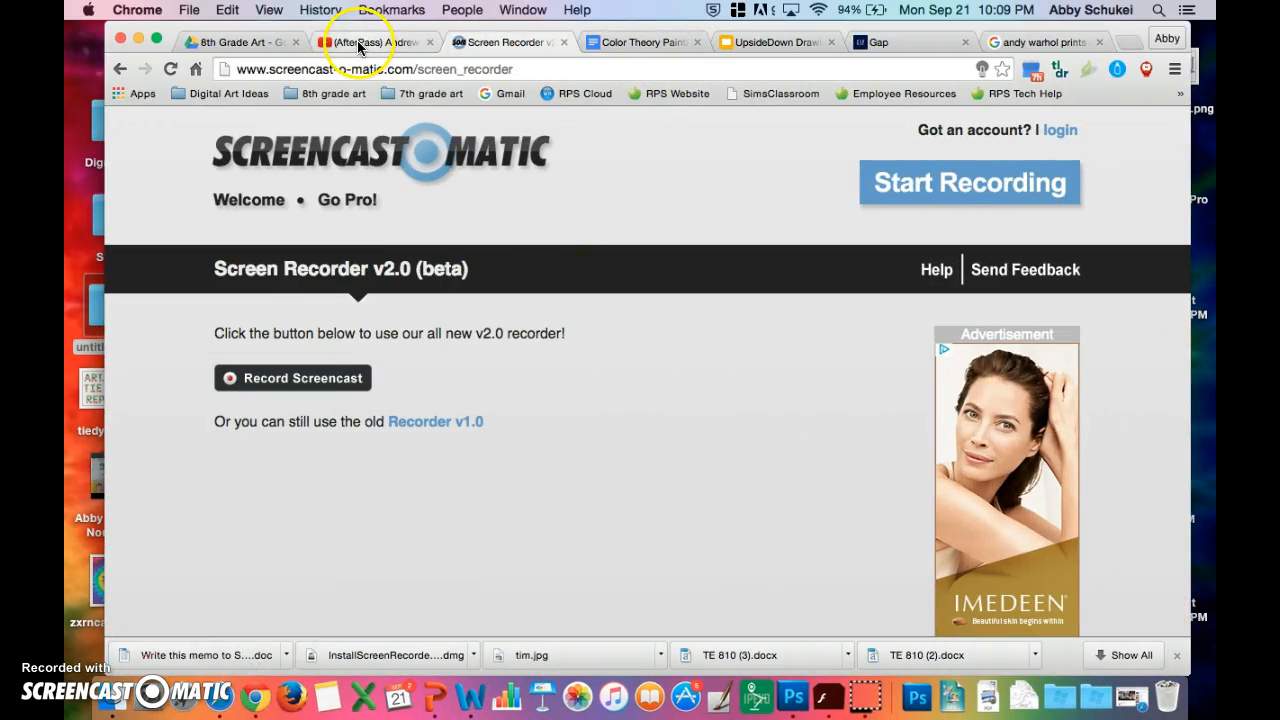
{"action": "left_click", "coordinate": [1033, 45]}
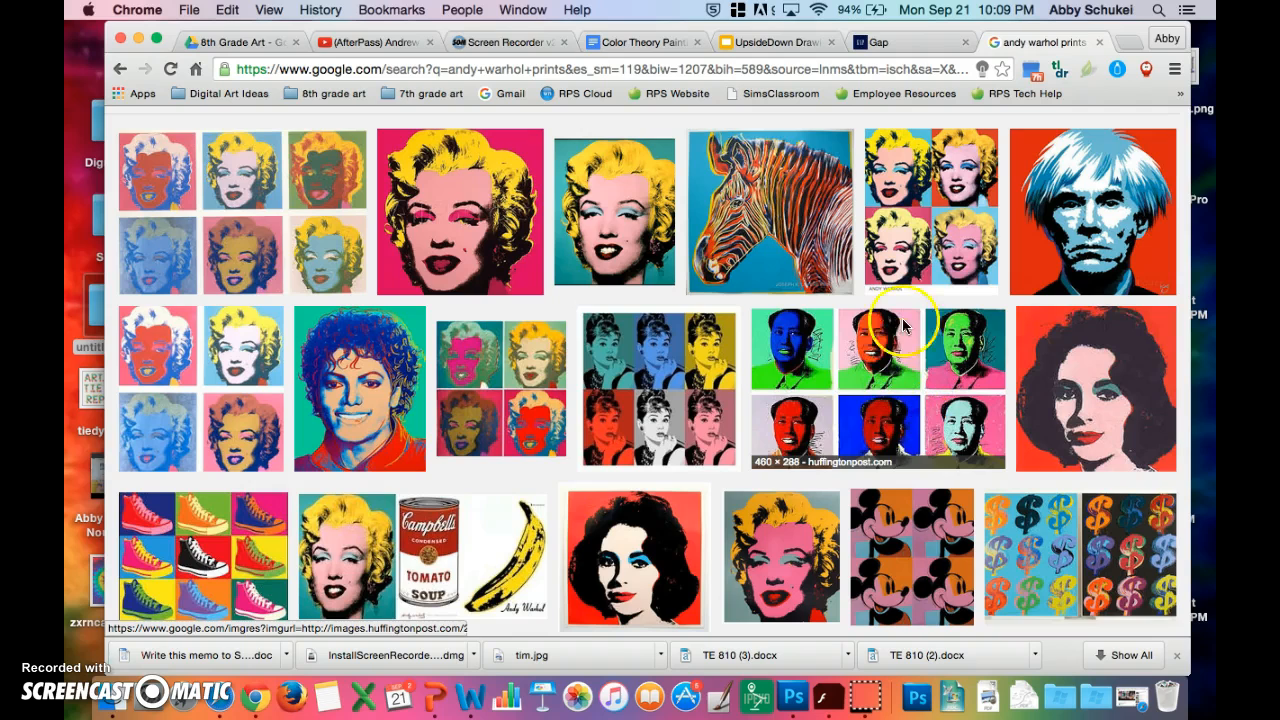
{"action": "left_click", "coordinate": [930, 230]}
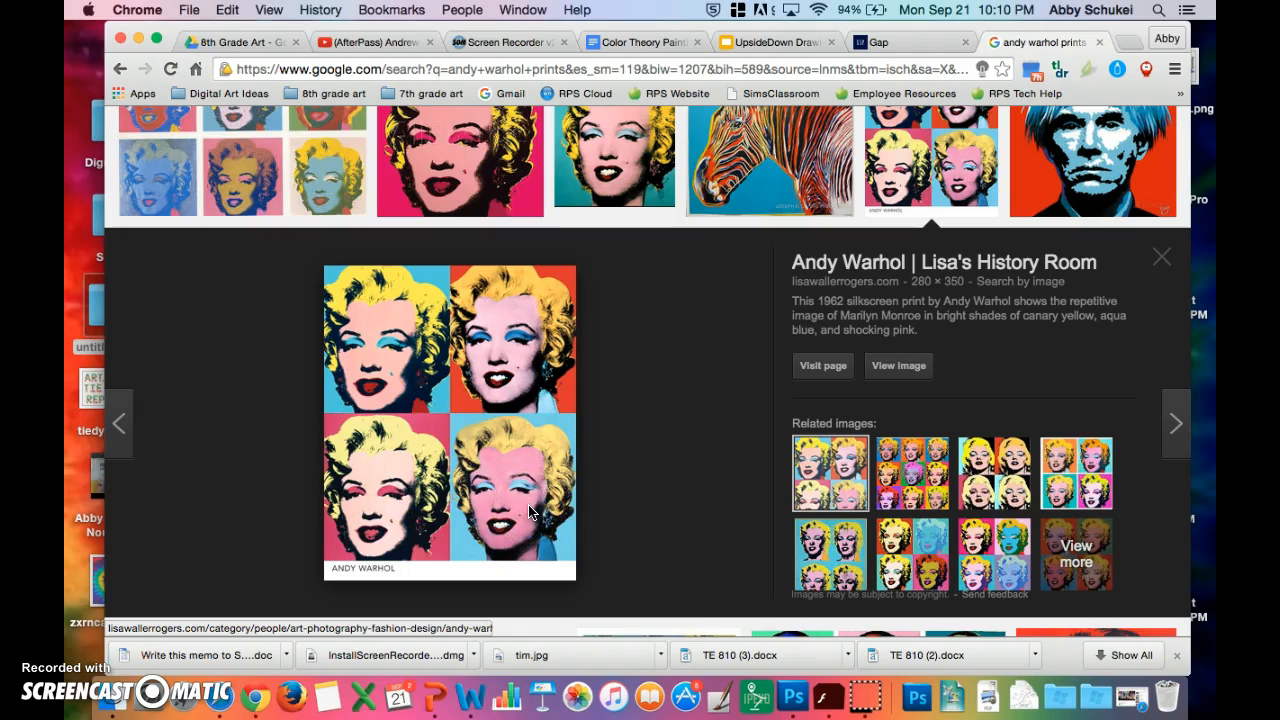
{"action": "left_click", "coordinate": [912, 472]}
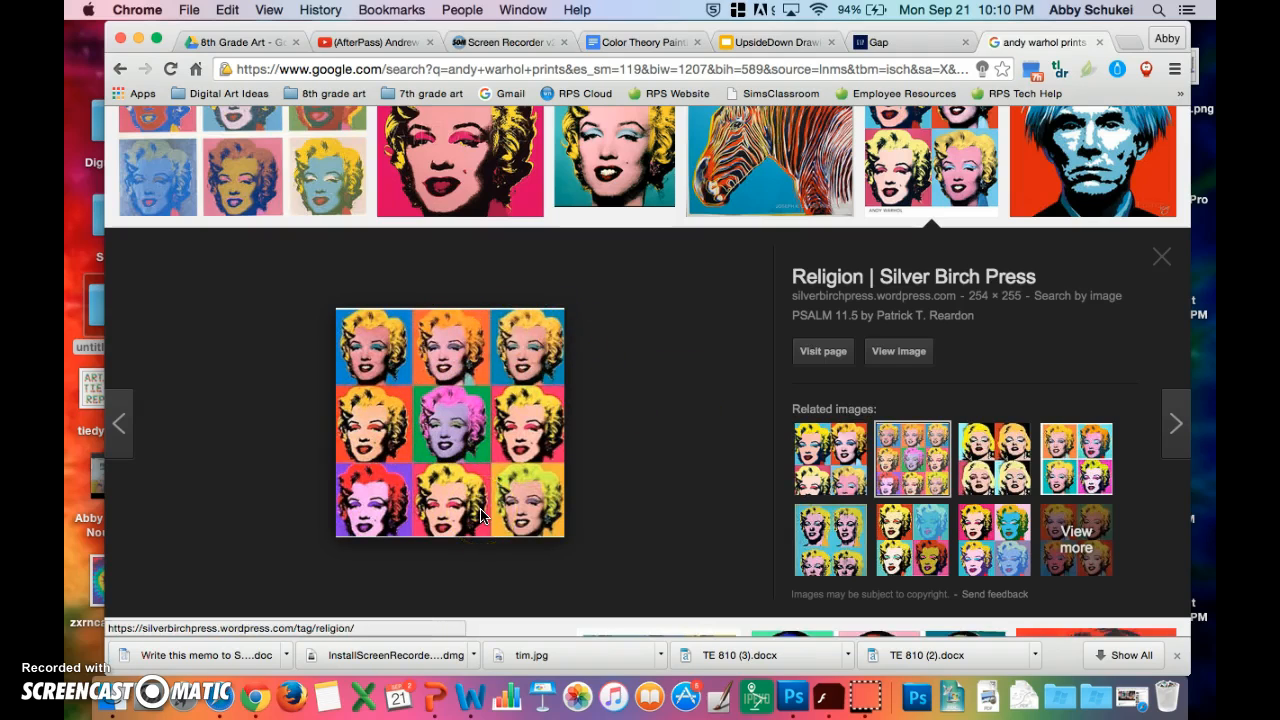
{"action": "scroll", "coordinate": [557, 514], "scroll_direction": "down", "scroll_amount": 5}
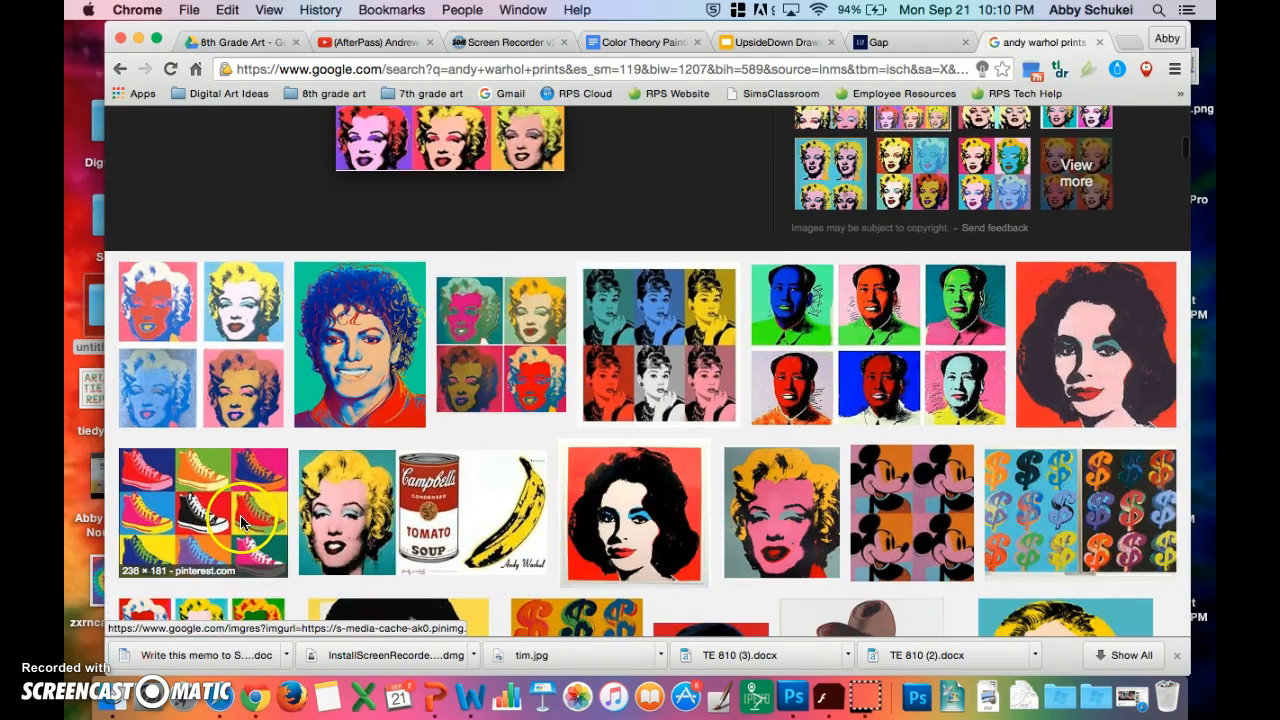
{"action": "left_click", "coordinate": [242, 521]}
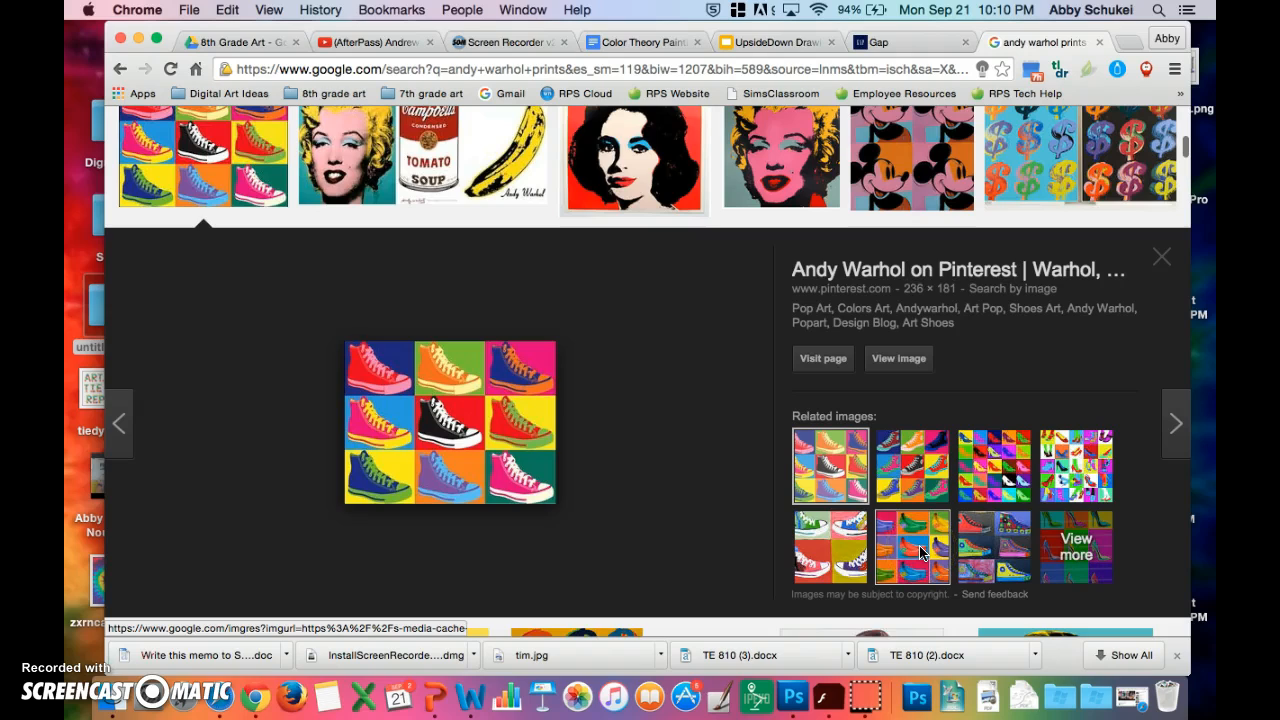
{"action": "left_click", "coordinate": [137, 38]}
{"action": "left_click", "coordinate": [790, 514]}
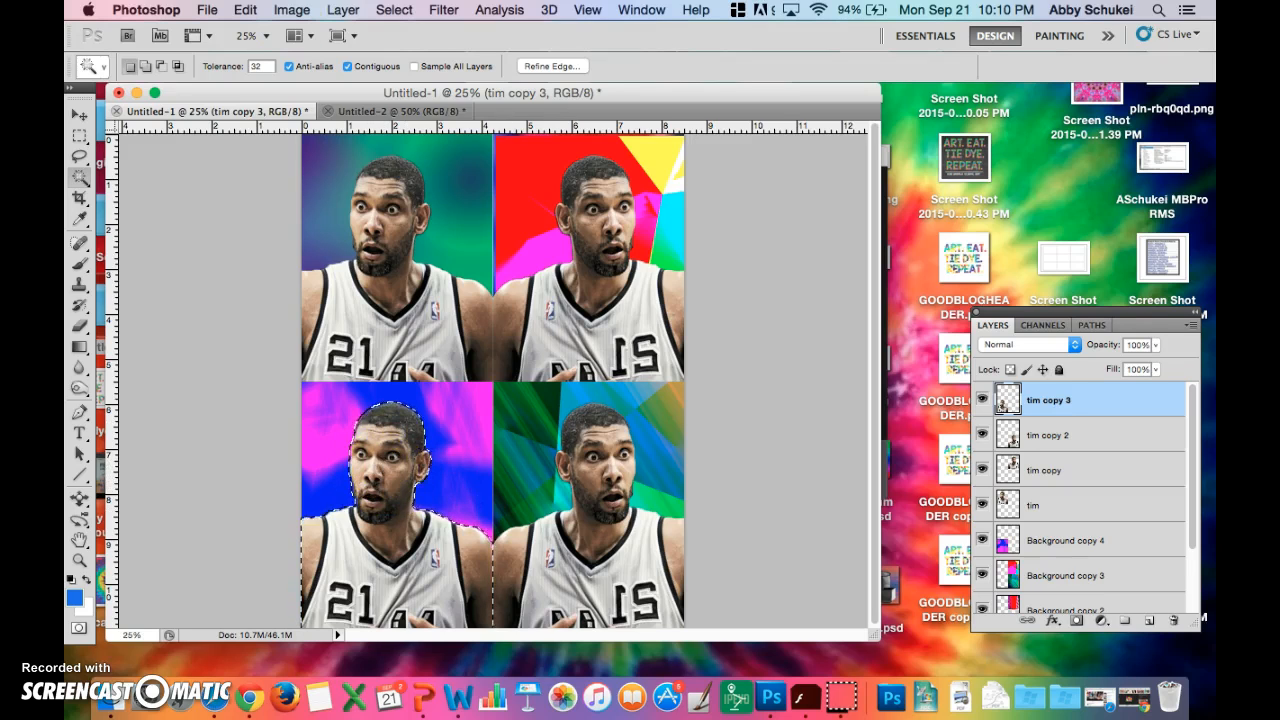
- Start a Gradient Map adjustment on the selected figure, keep the artwork in view, and browse the preset gradients
{"action": "left_click", "coordinate": [297, 17]}
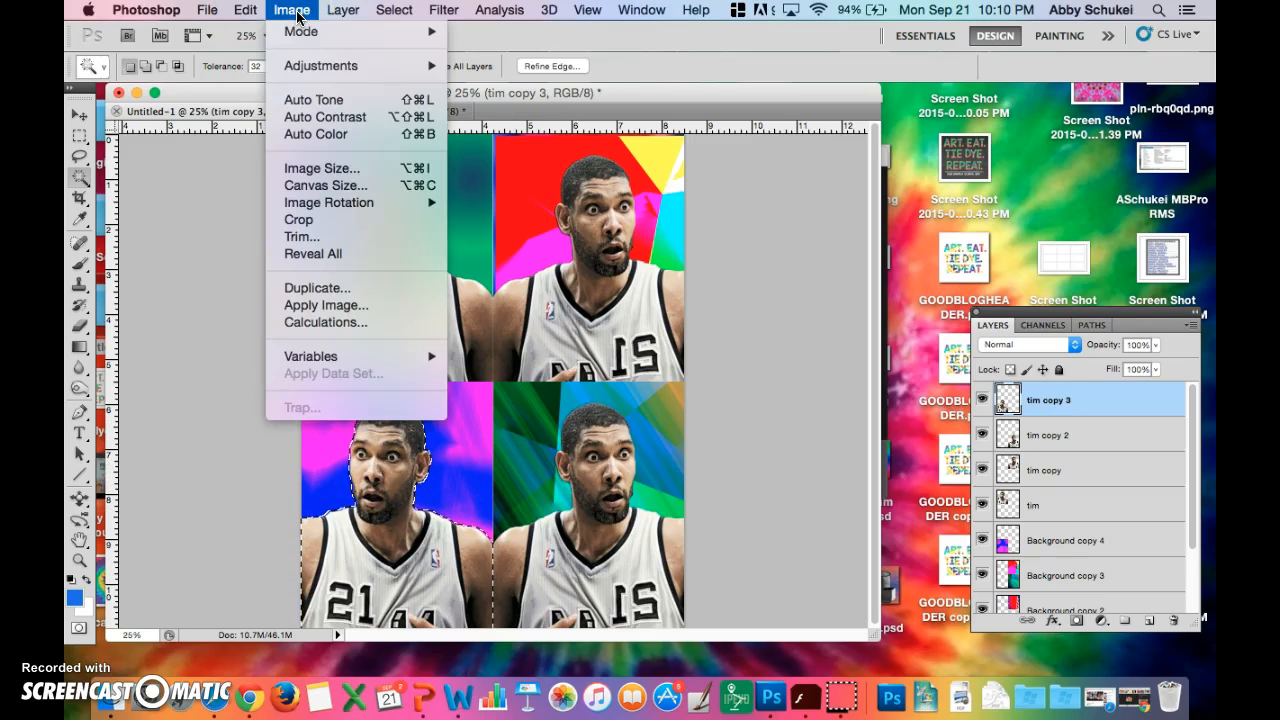
{"action": "mouse_move", "coordinate": [320, 66]}
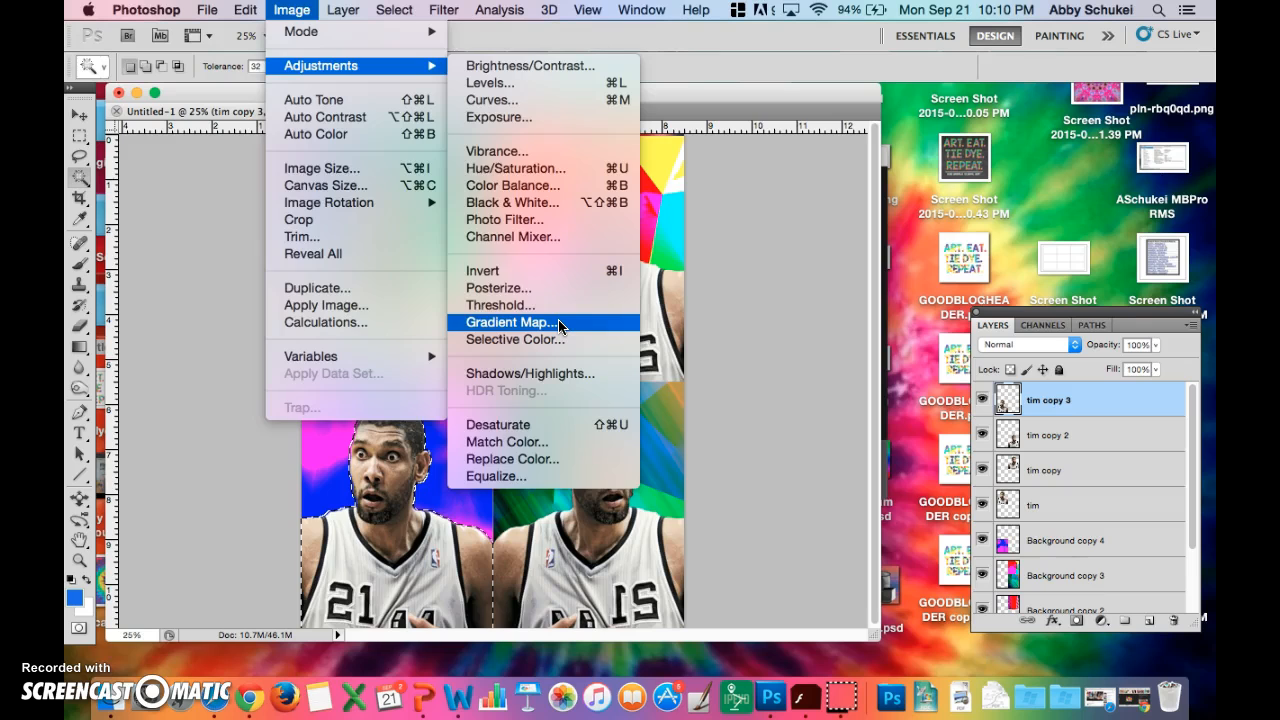
{"action": "left_click", "coordinate": [505, 322]}
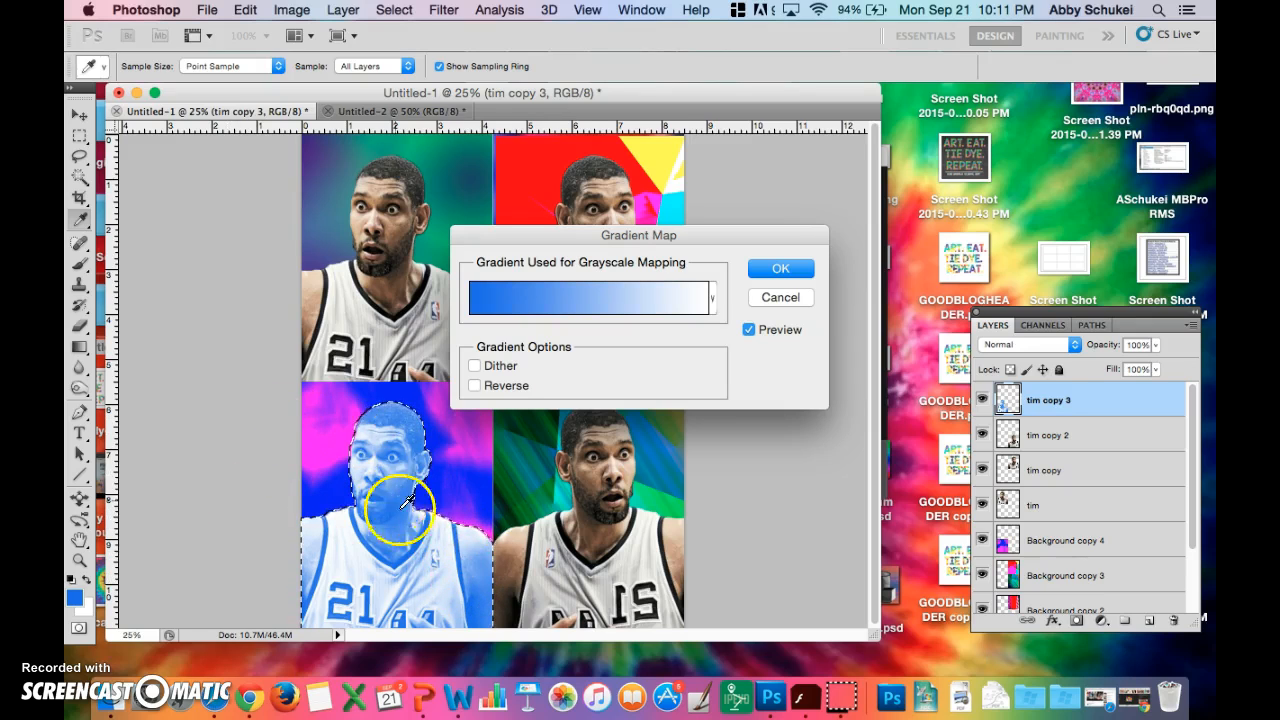
{"action": "left_click_drag", "start_coordinate": [554, 238], "coordinate": [628, 180]}
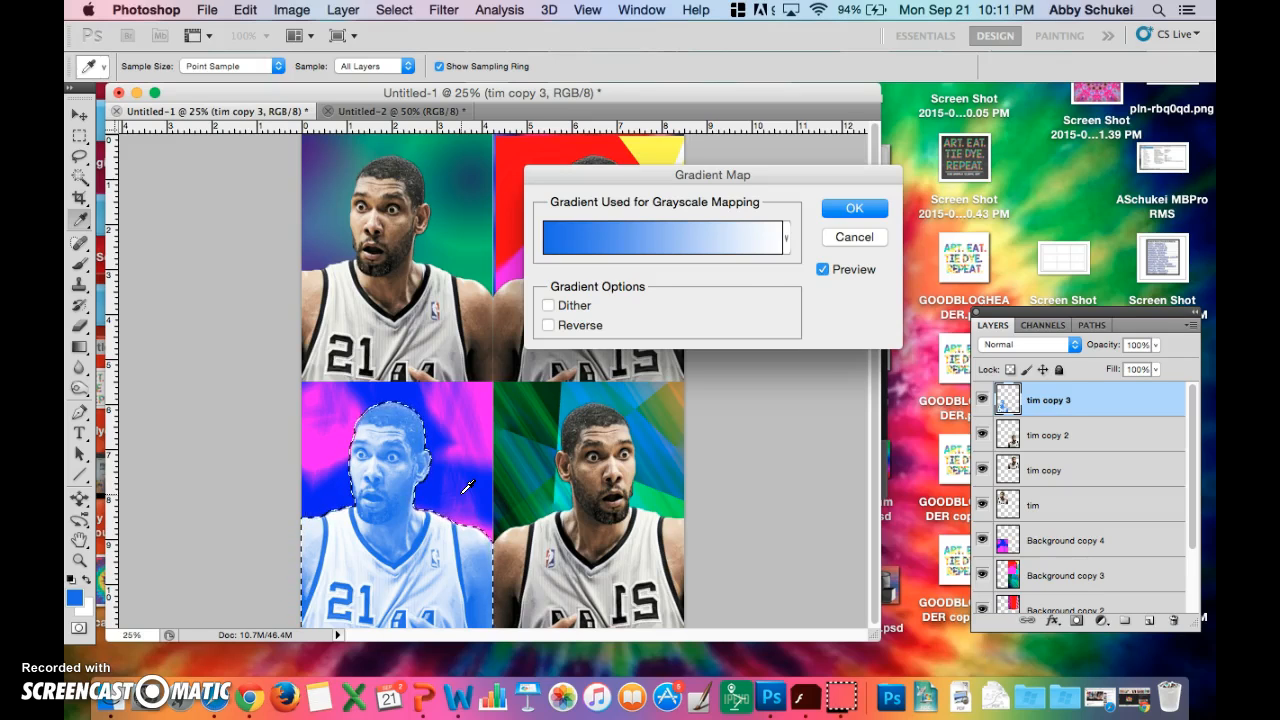
{"action": "left_click", "coordinate": [787, 243]}
{"action": "scroll", "coordinate": [745, 383], "scroll_direction": "down", "scroll_amount": 3}
{"action": "scroll", "coordinate": [745, 383], "scroll_direction": "down", "scroll_amount": 1}
{"action": "scroll", "coordinate": [745, 383], "scroll_direction": "up", "scroll_amount": 10}
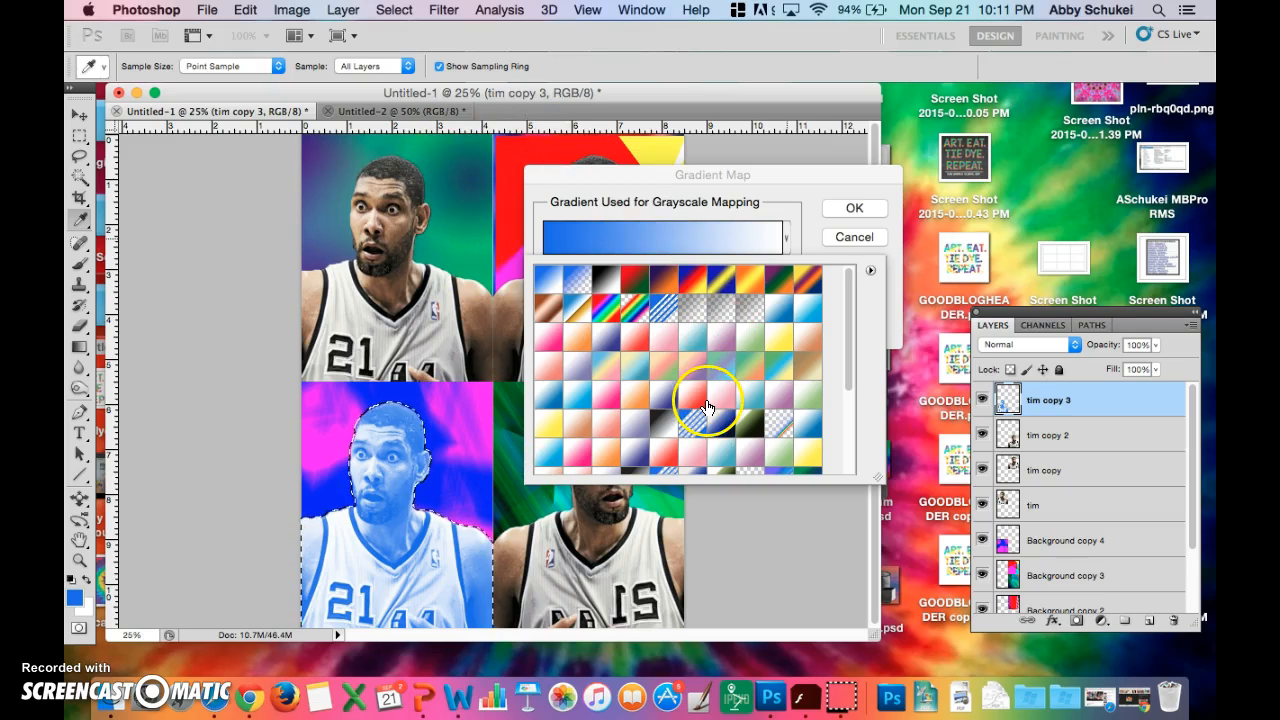
{"action": "scroll", "coordinate": [707, 408], "scroll_direction": "down", "scroll_amount": 1}
{"action": "scroll", "coordinate": [707, 408], "scroll_direction": "up", "scroll_amount": 1}
- Try several gradient map presets on the figure, including white-to-orange, two rainbows, white-to-blue, pastel, blue-to-red, white-to-yellow and black
{"action": "left_click", "coordinate": [578, 341]}
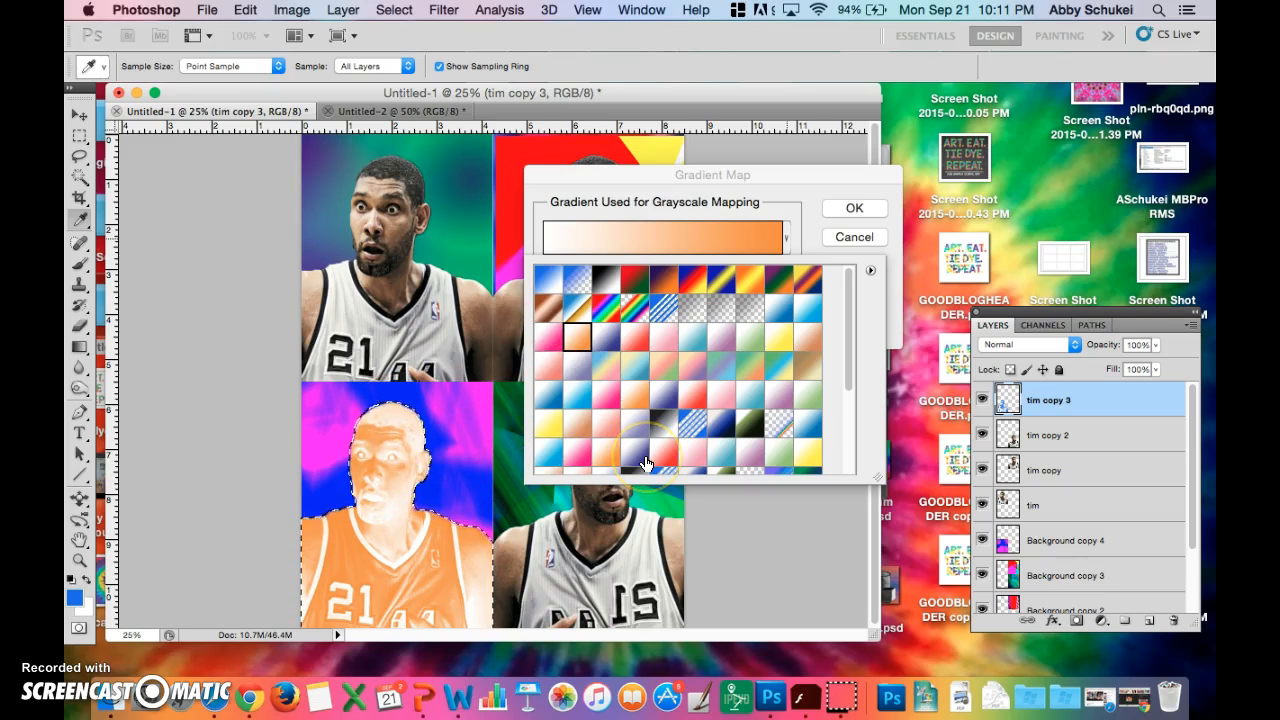
{"action": "left_click", "coordinate": [607, 312]}
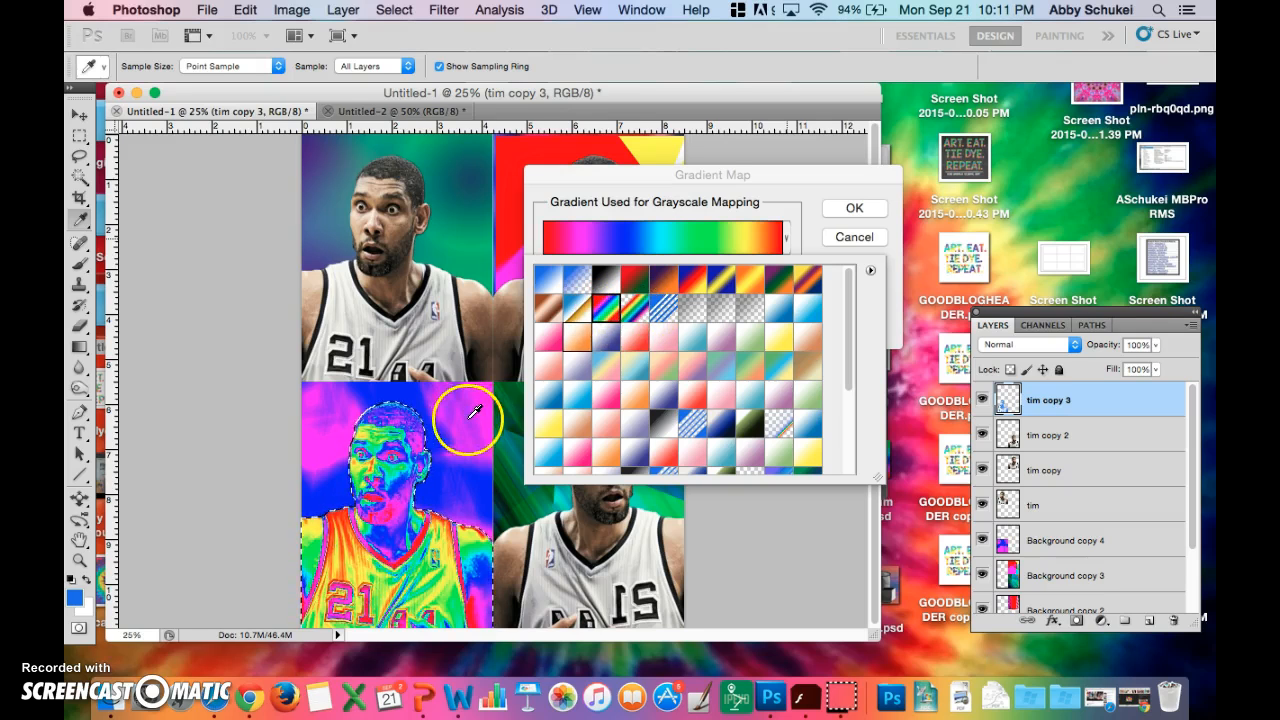
{"action": "left_click", "coordinate": [636, 308]}
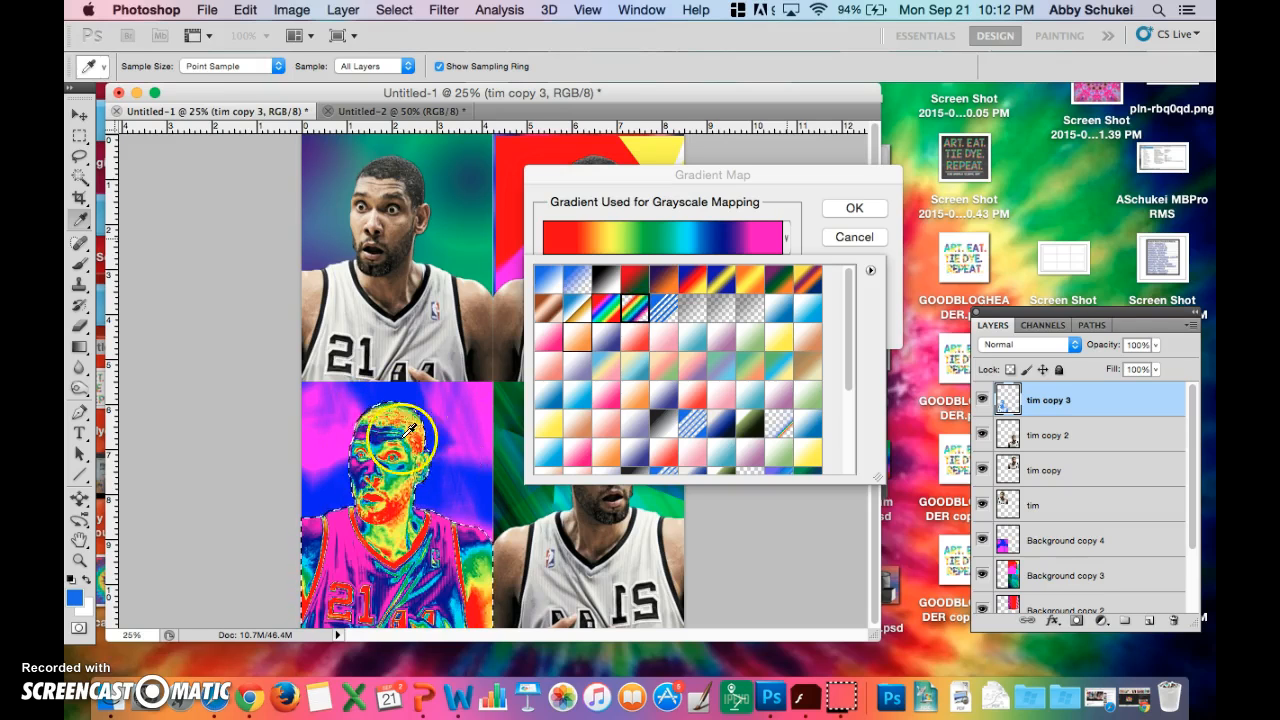
{"action": "left_click", "coordinate": [548, 452]}
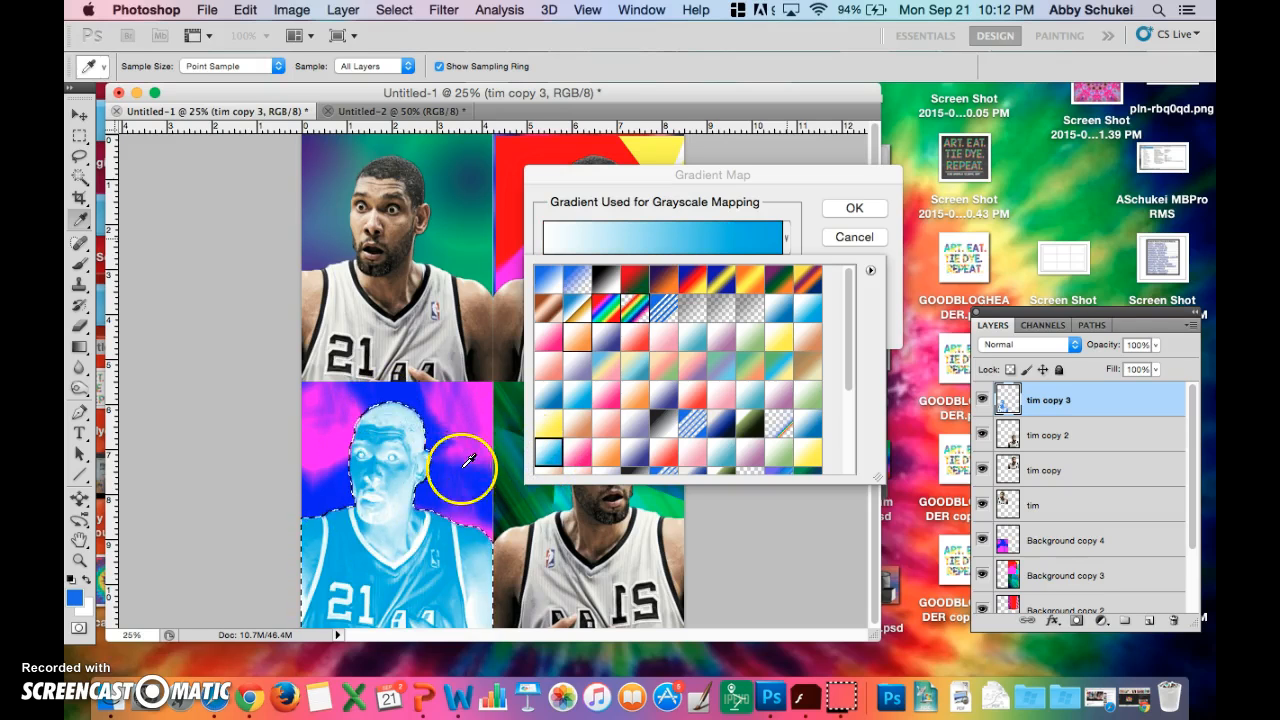
{"action": "left_click", "coordinate": [606, 366]}
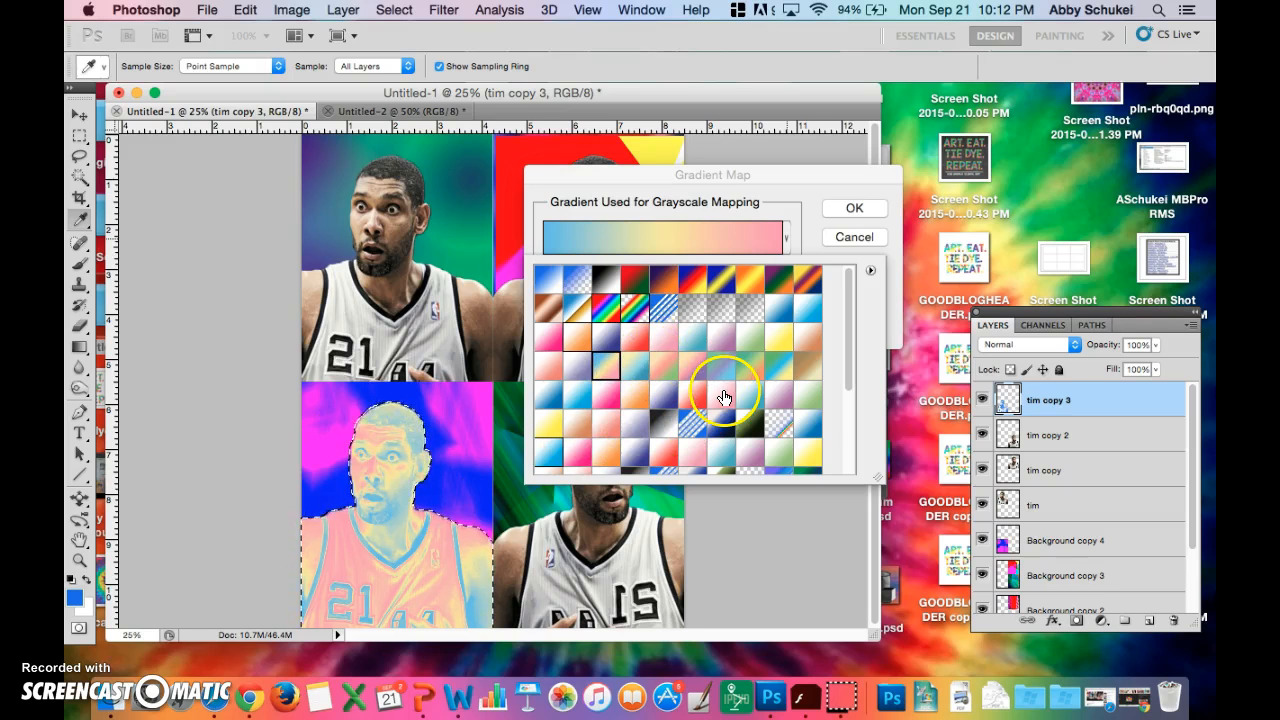
{"action": "left_click", "coordinate": [779, 424]}
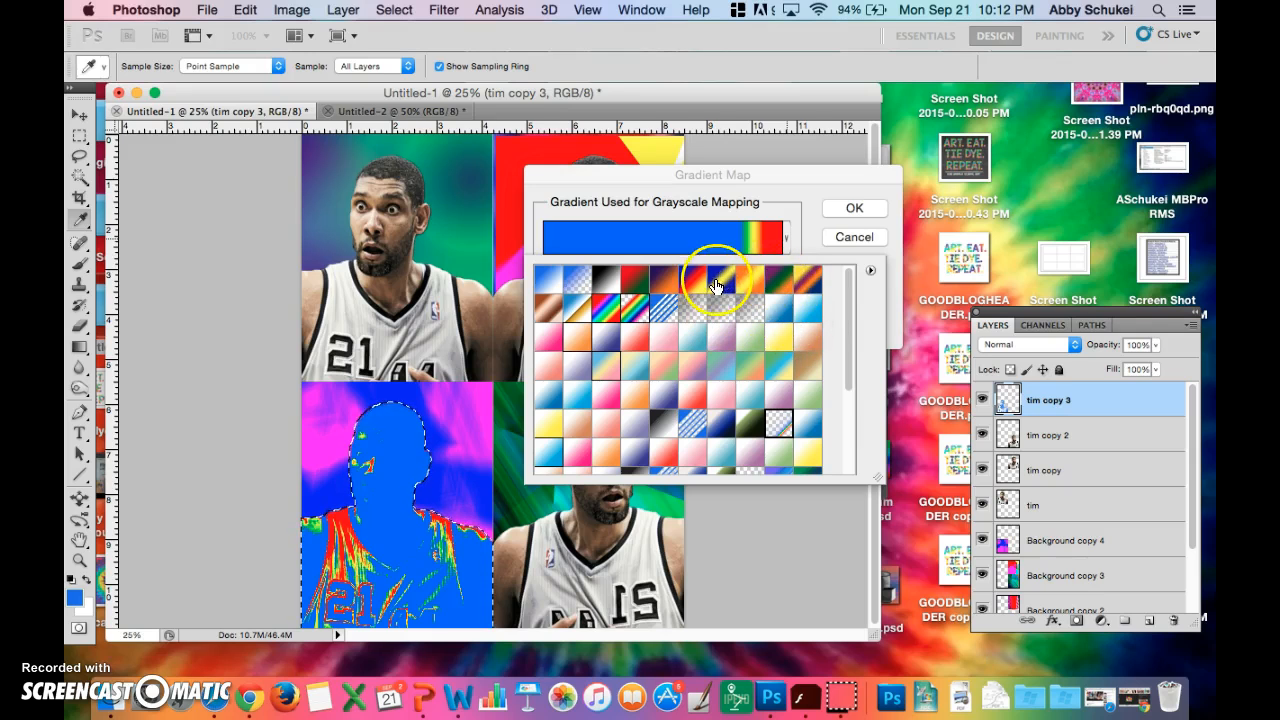
{"action": "scroll", "coordinate": [703, 398], "scroll_direction": "down", "scroll_amount": 4}
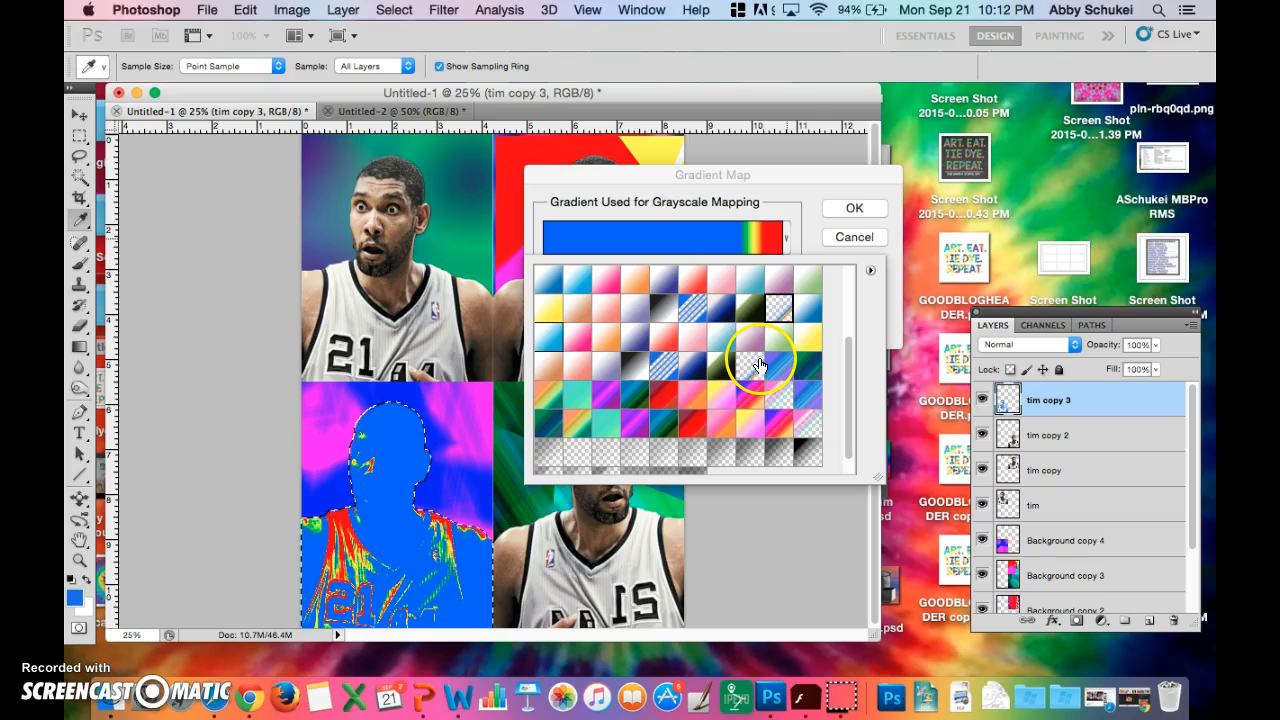
{"action": "left_click", "coordinate": [808, 337]}
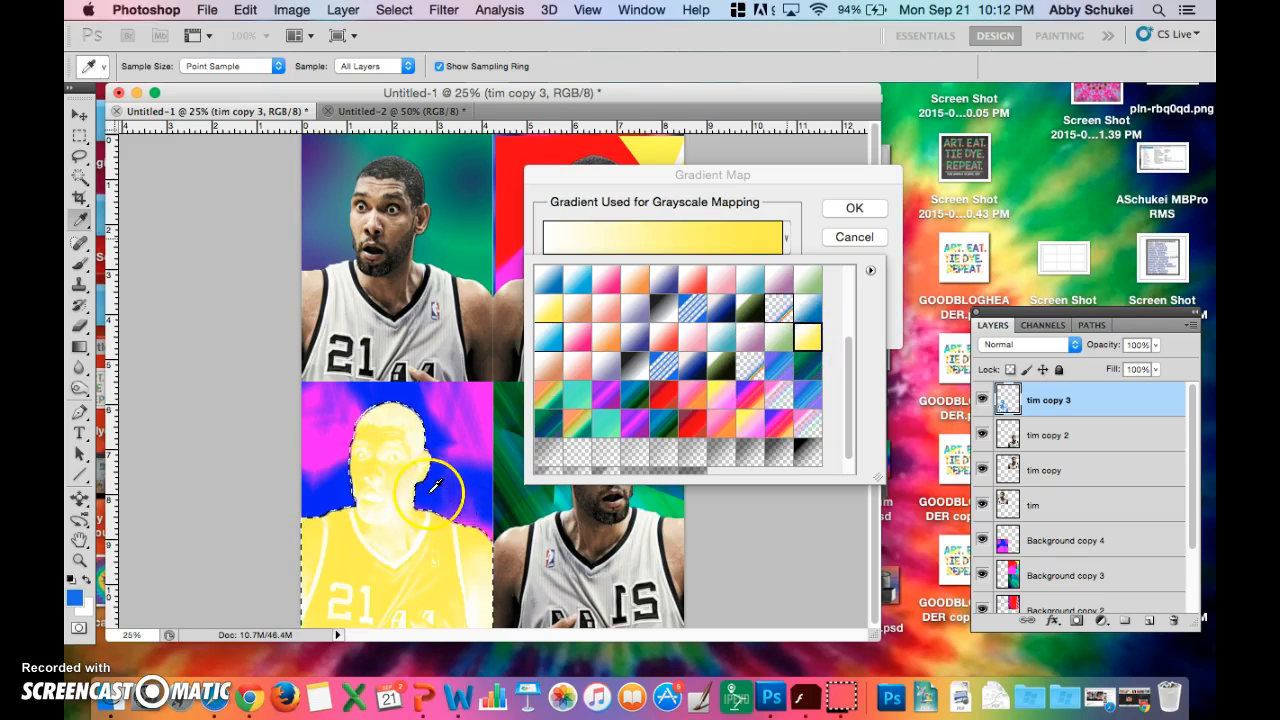
{"action": "scroll", "coordinate": [752, 290], "scroll_direction": "up", "scroll_amount": 4}
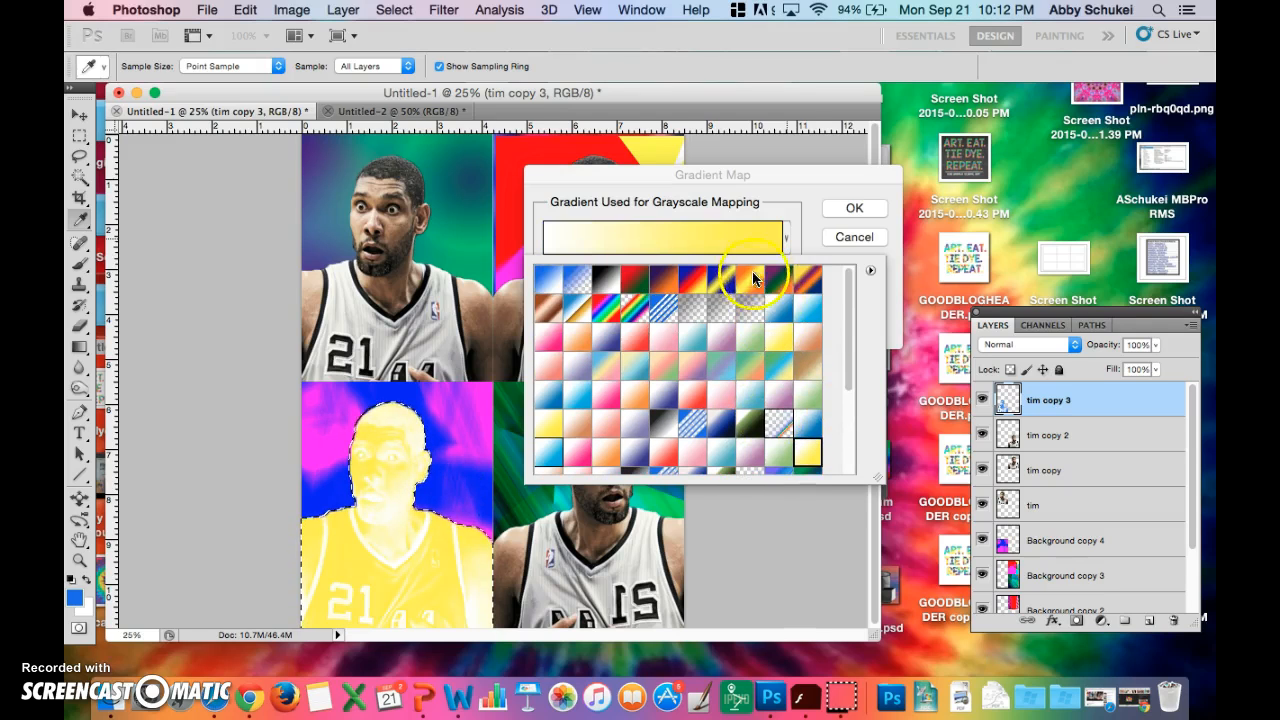
{"action": "scroll", "coordinate": [752, 280], "scroll_direction": "down", "scroll_amount": 1}
{"action": "left_click", "coordinate": [752, 293]}
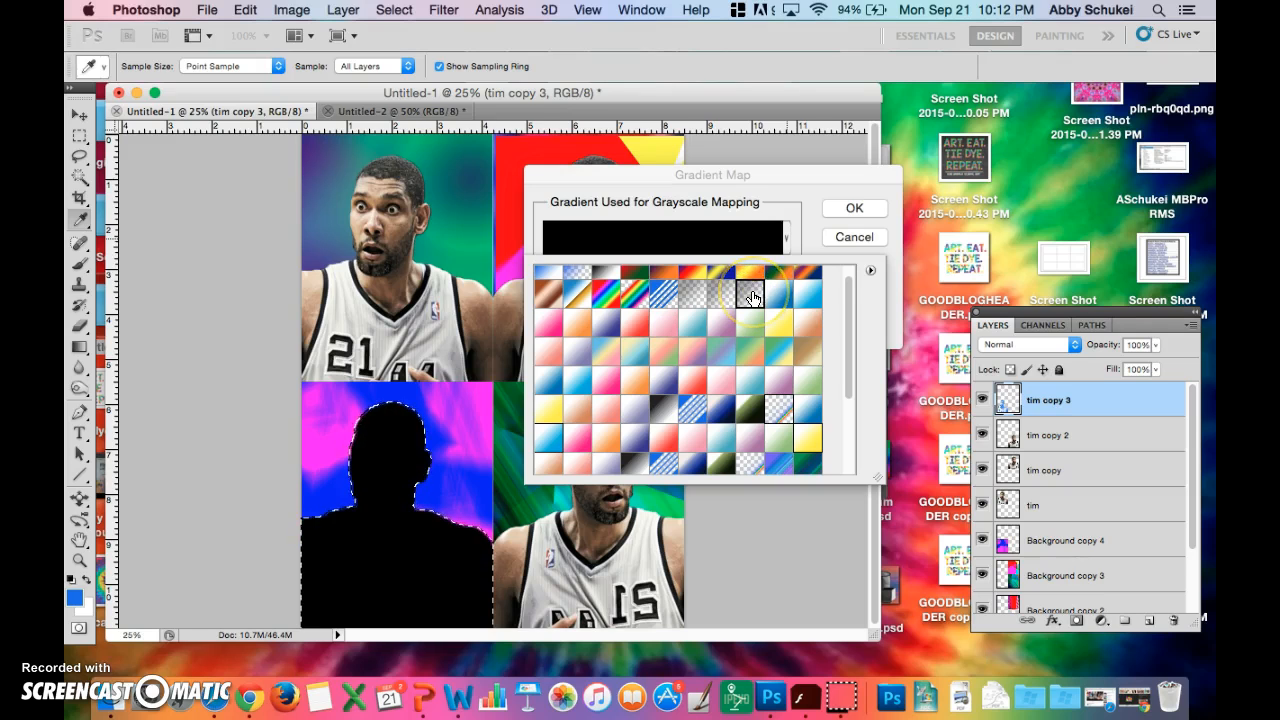
- Apply the orange-yellow-orange gradient preset to the selected figure as its gradient map
{"action": "scroll", "coordinate": [752, 297], "scroll_direction": "up", "scroll_amount": 1}
{"action": "left_click", "coordinate": [751, 283]}
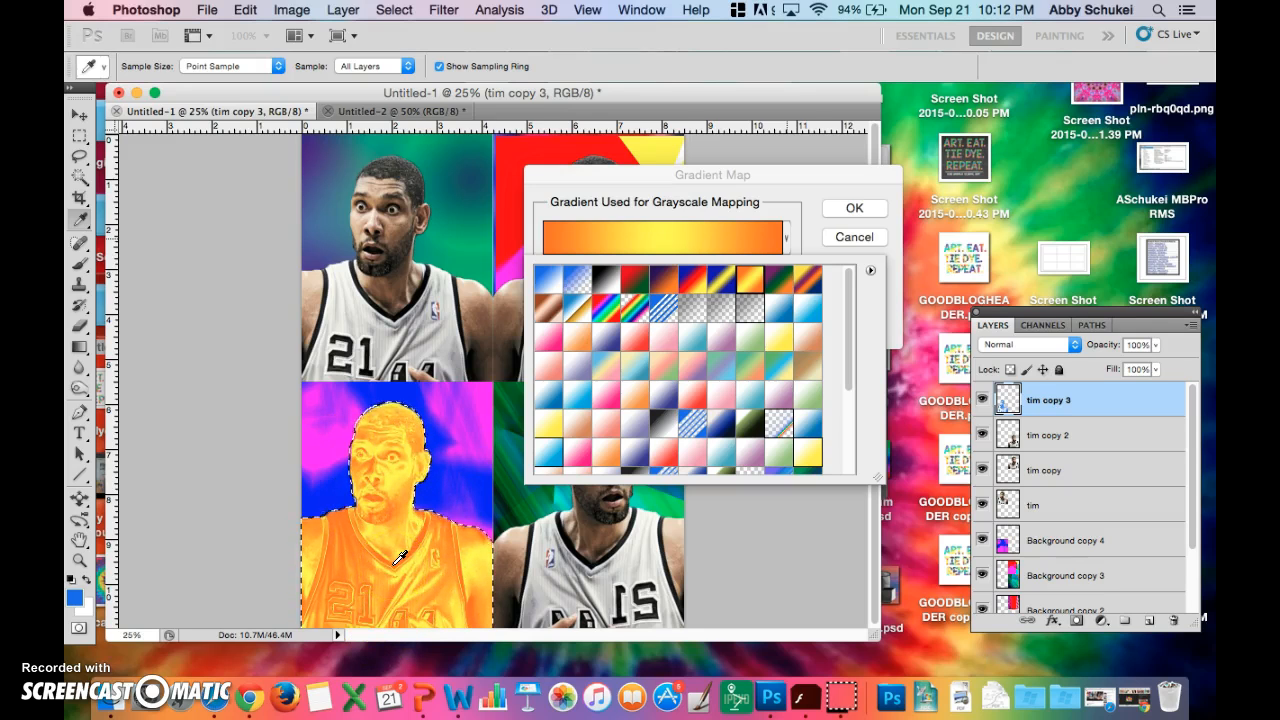
{"action": "left_click", "coordinate": [855, 208]}
{"action": "left_click", "coordinate": [852, 207]}
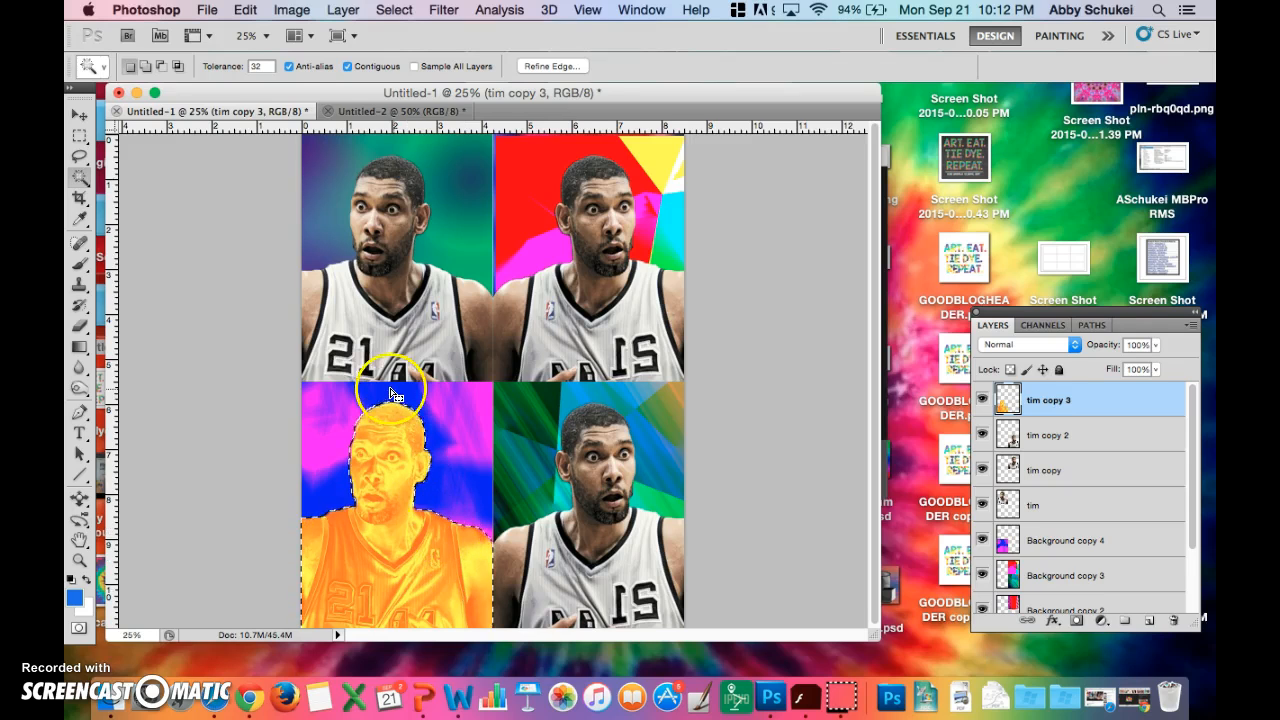
- Try darkening the orange figure with Brightness/Contrast at brightness -121 and -25, test its contrast, and reset both values to 0
{"action": "left_click", "coordinate": [281, 10]}
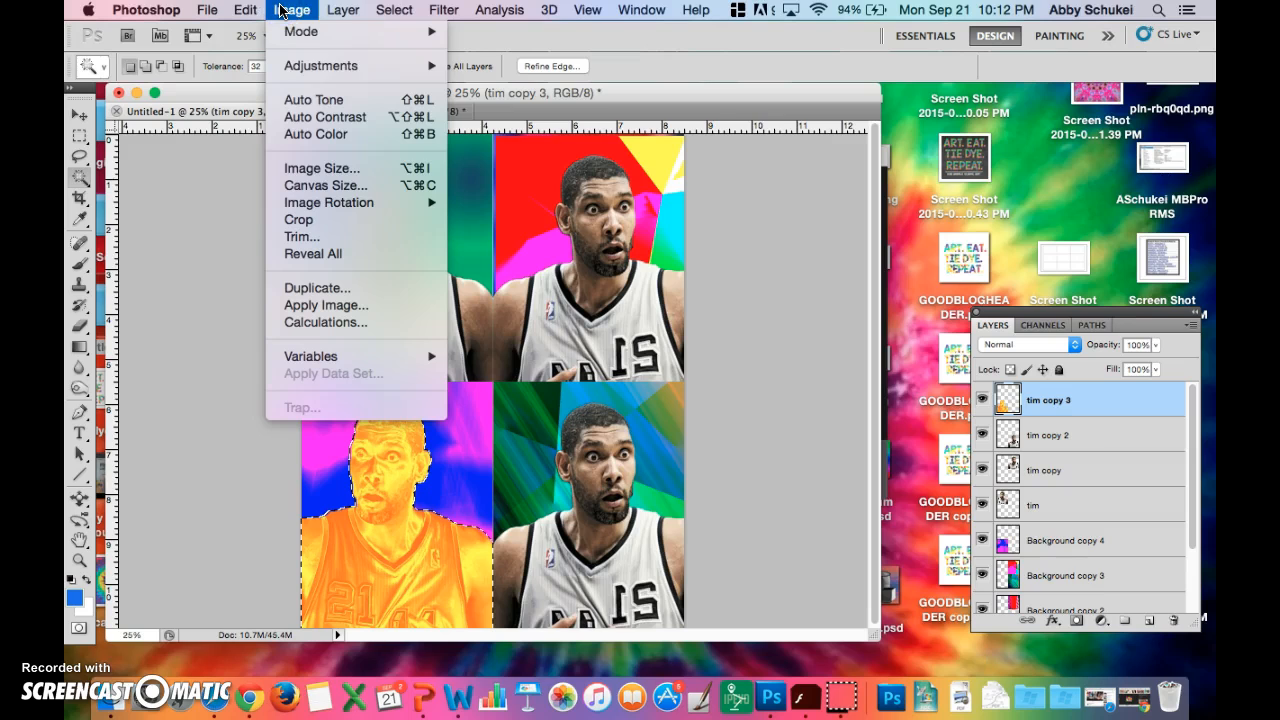
{"action": "mouse_move", "coordinate": [310, 70]}
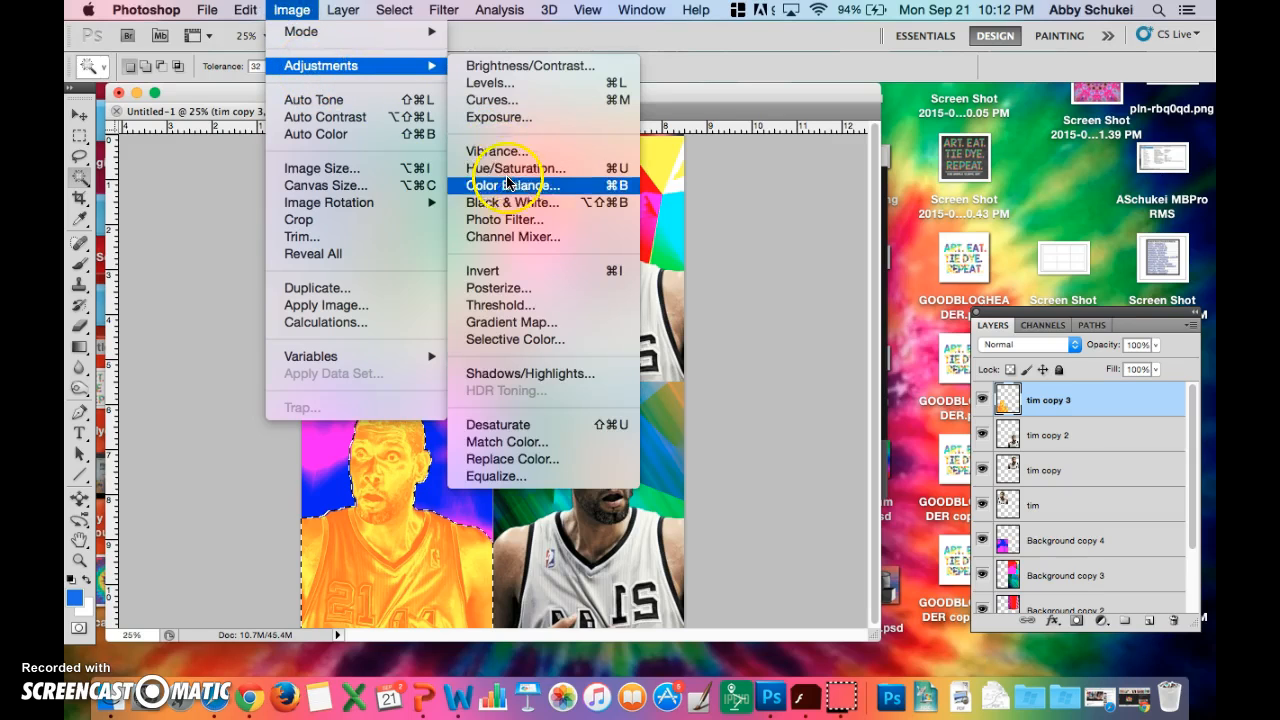
{"action": "left_click", "coordinate": [528, 68]}
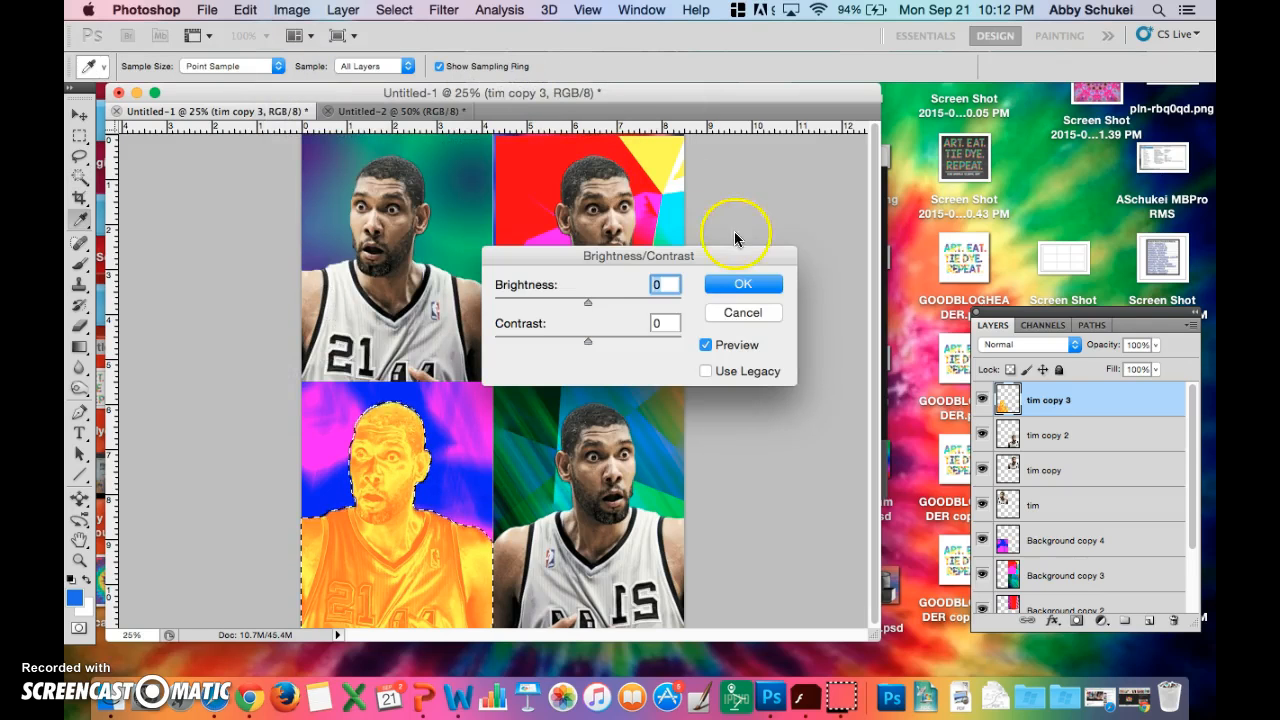
{"action": "left_click_drag", "start_coordinate": [588, 304], "coordinate": [511, 297]}
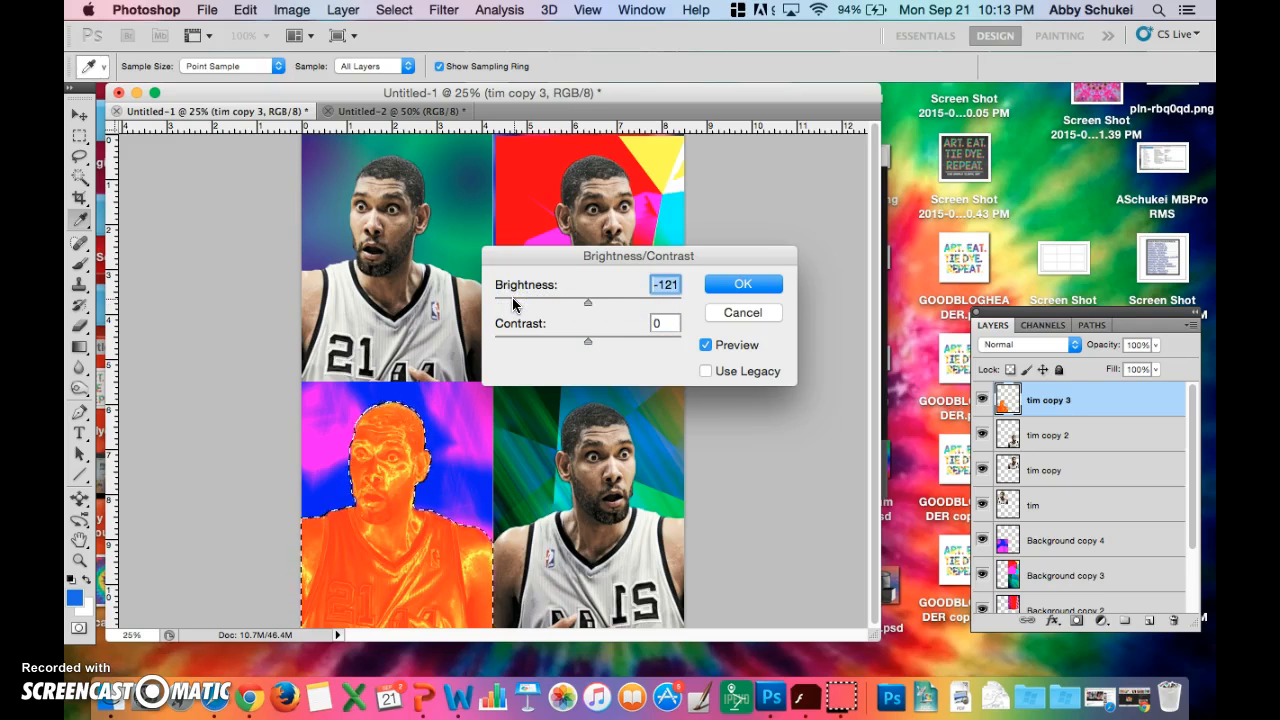
{"action": "type", "text": "0"}
{"action": "mouse_move", "coordinate": [588, 343]}
{"action": "left_mouse_down"}
{"action": "mouse_move", "coordinate": [518, 350]}
{"action": "mouse_move", "coordinate": [692, 350]}
{"action": "mouse_move", "coordinate": [597, 362]}
{"action": "mouse_move", "coordinate": [566, 349]}
{"action": "mouse_move", "coordinate": [597, 355]}
{"action": "left_mouse_up"}
{"action": "type", "text": "0"}
{"action": "left_click_drag", "start_coordinate": [588, 301], "coordinate": [572, 304]}
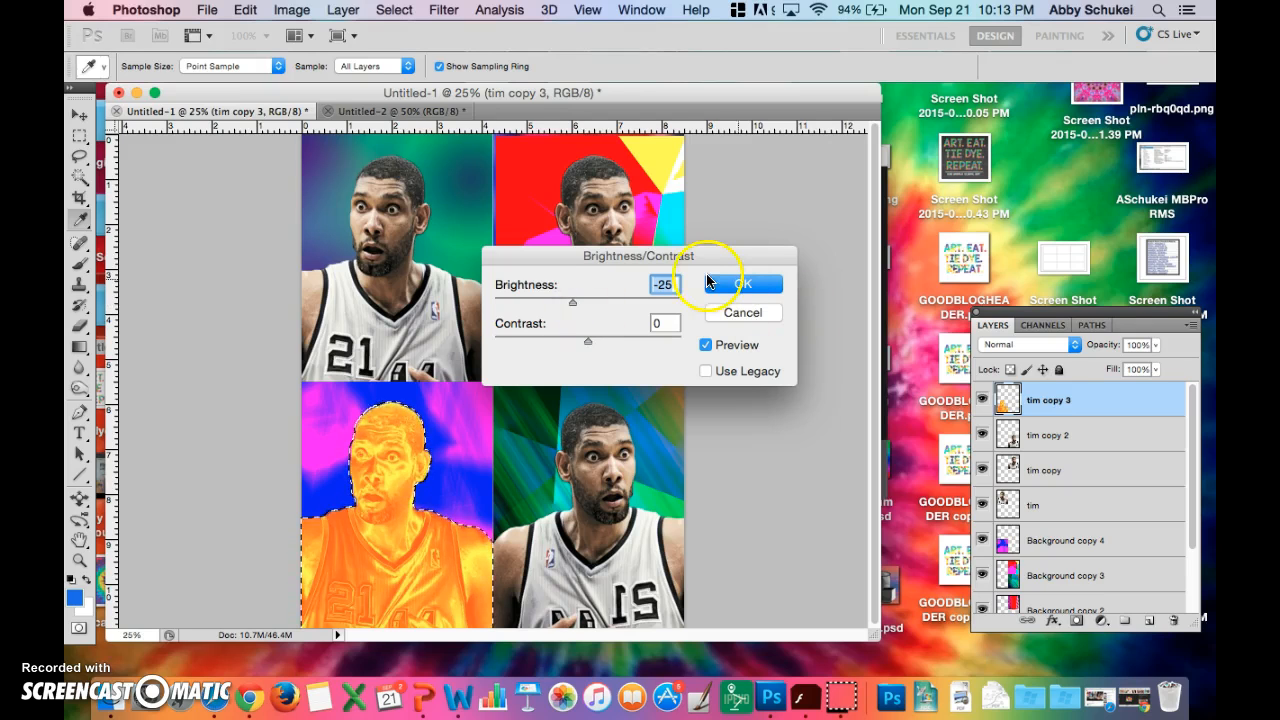
{"action": "type", "text": "0"}
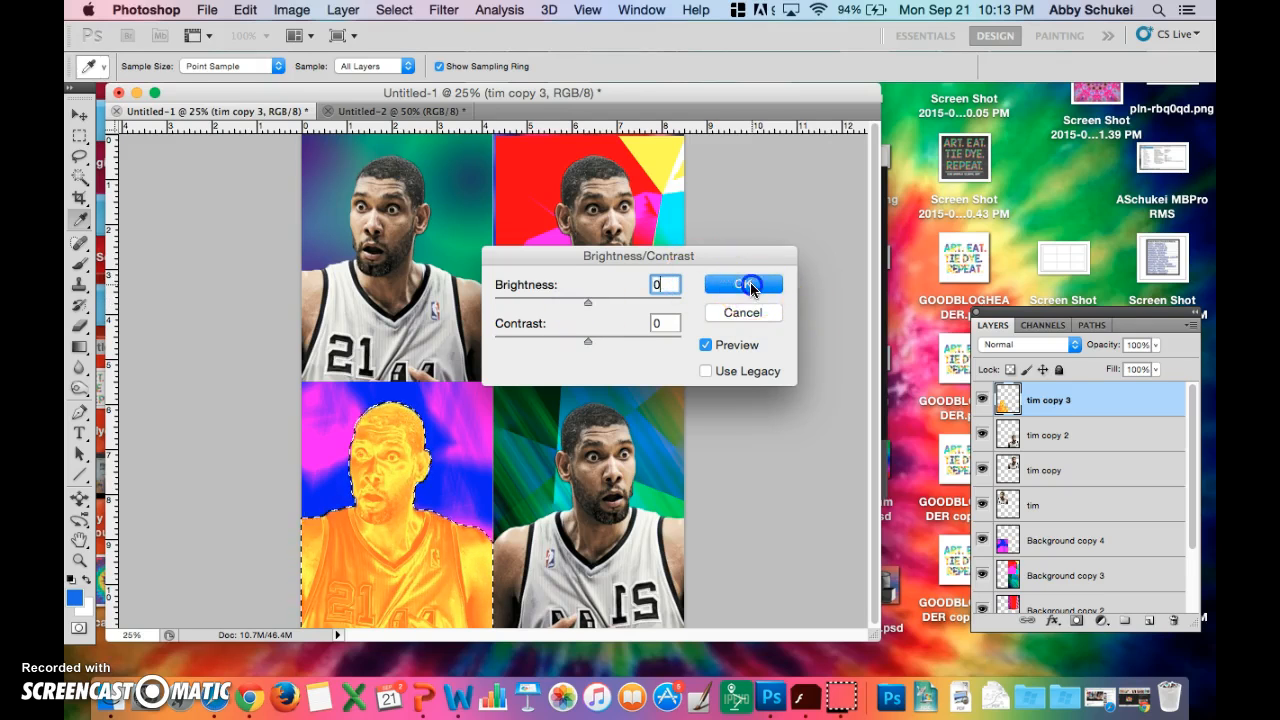
{"action": "left_click", "coordinate": [745, 285]}
{"action": "key", "text": "w"}
{"action": "left_click", "coordinate": [291, 10]}
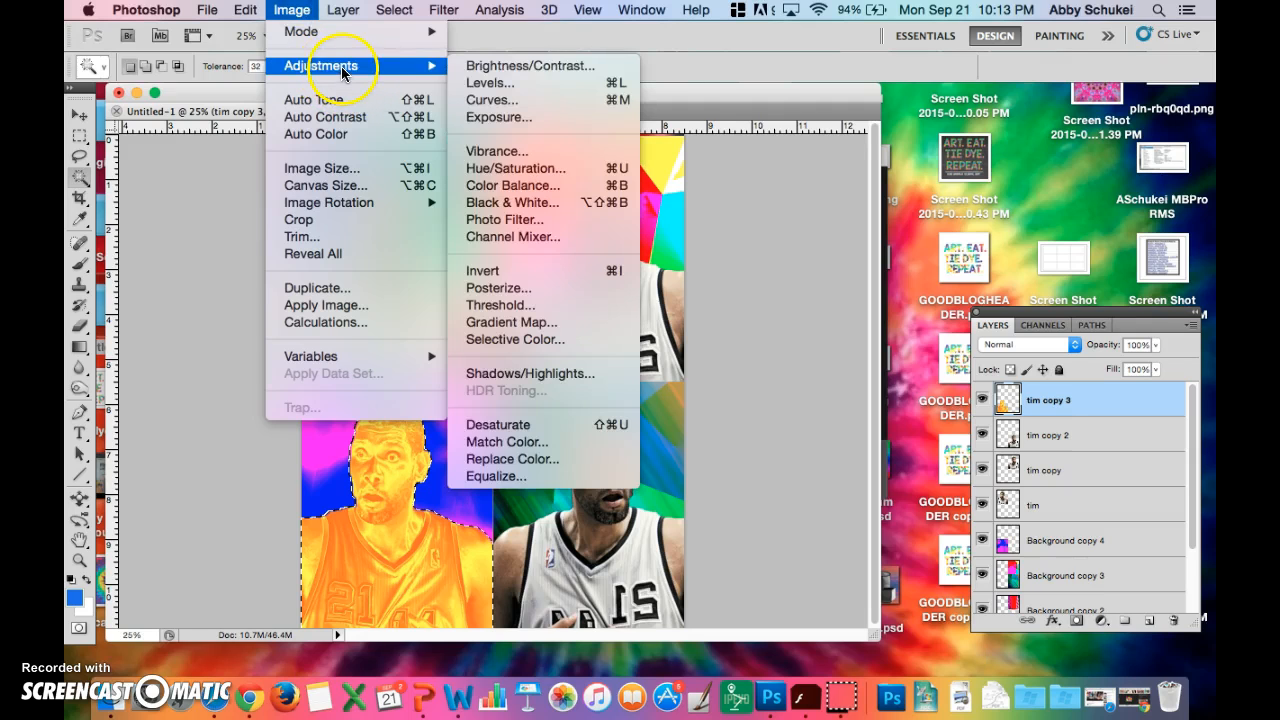
{"action": "left_click", "coordinate": [530, 170]}
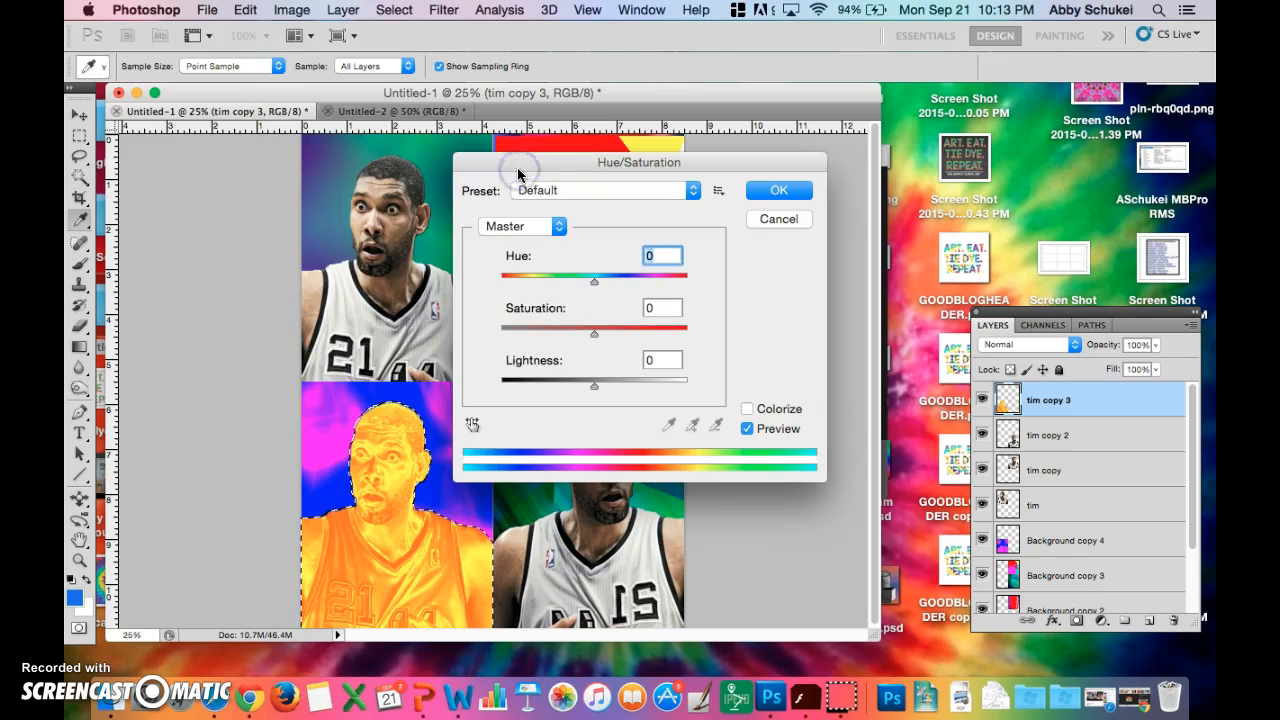
{"action": "left_click", "coordinate": [779, 219]}
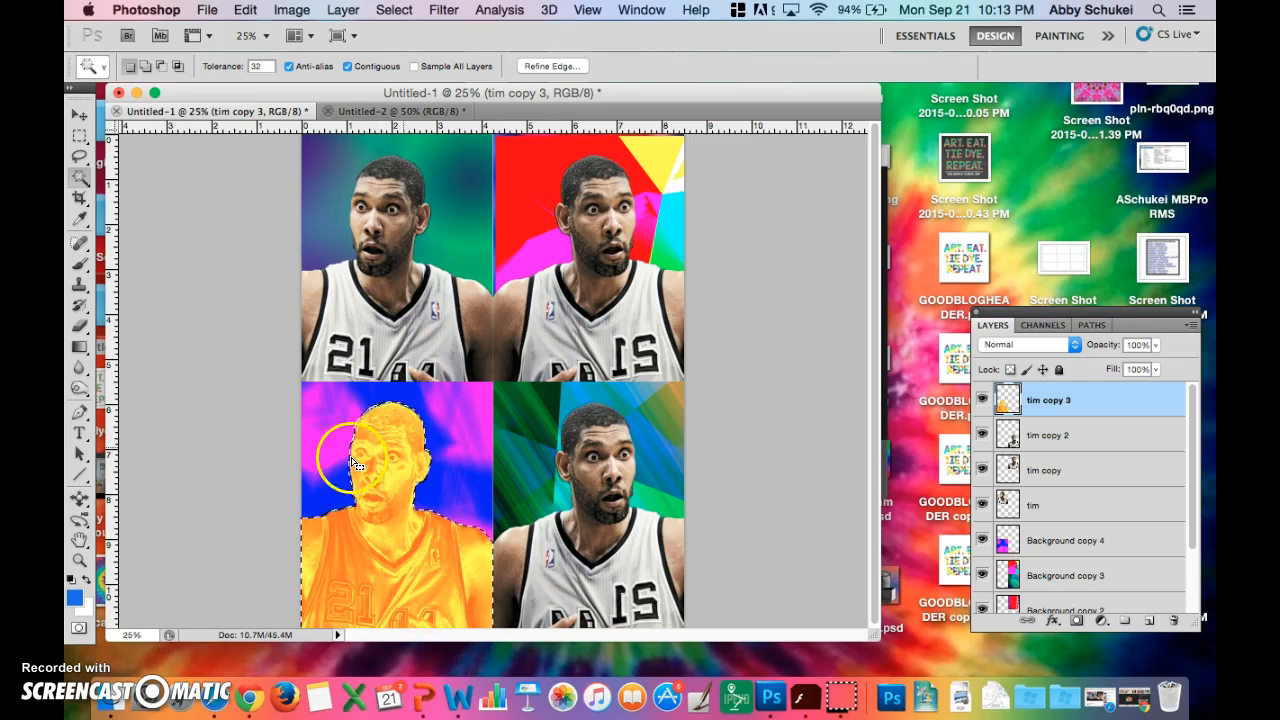
- Deselect the orange figure, then select the lower-right figure on the tim copy 2 layer by inverting a Magic Wand selection of its empty area
{"action": "key", "text": "super+d"}
{"action": "left_click", "coordinate": [588, 533]}
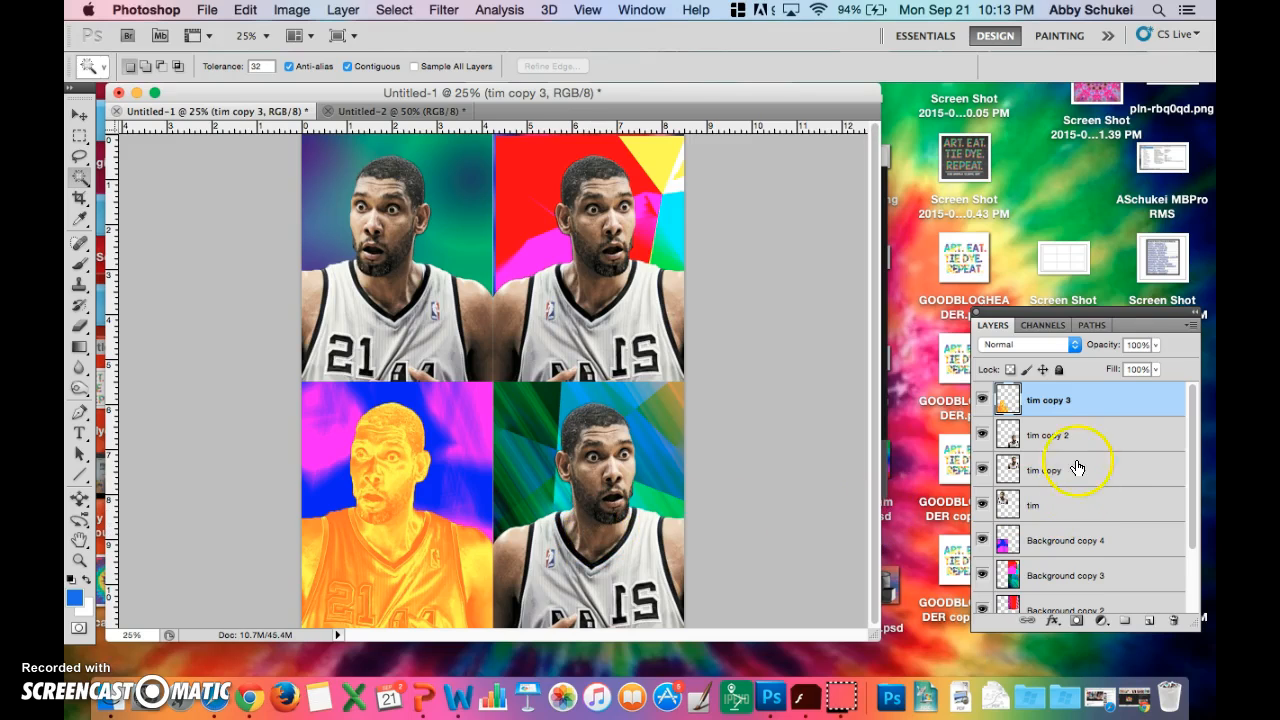
{"action": "left_click", "coordinate": [1075, 445]}
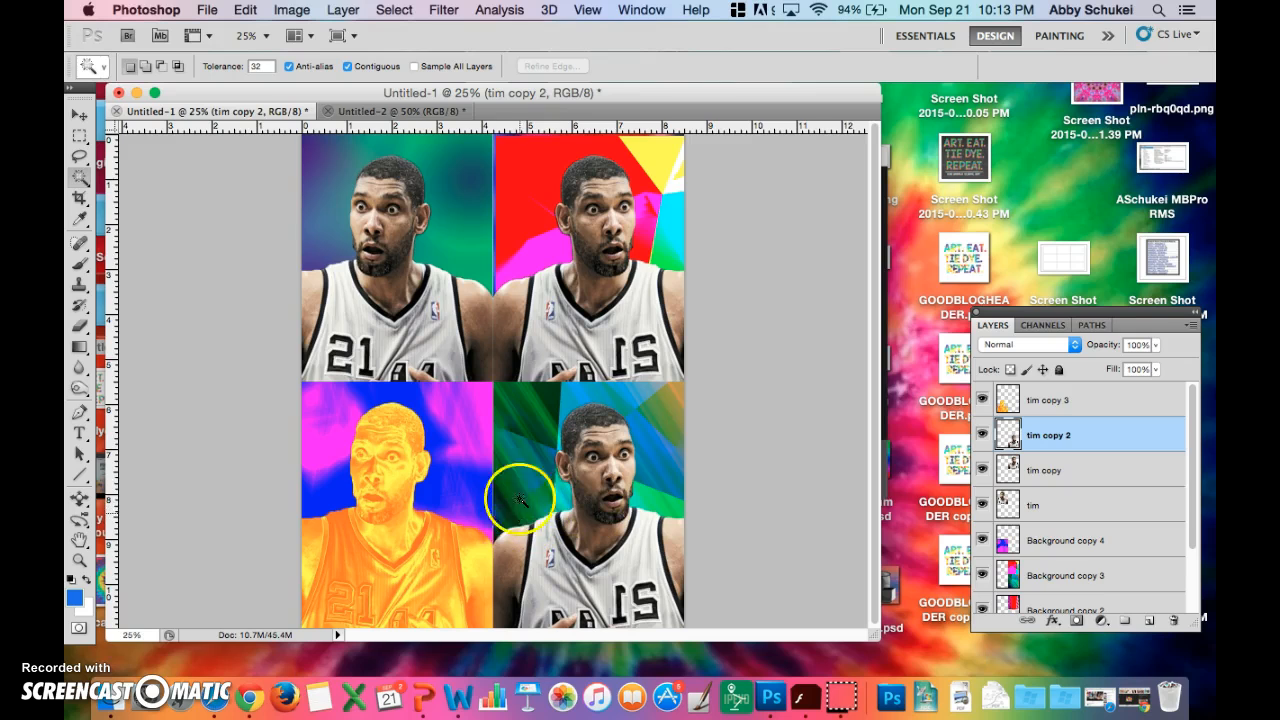
{"action": "left_click", "coordinate": [529, 443]}
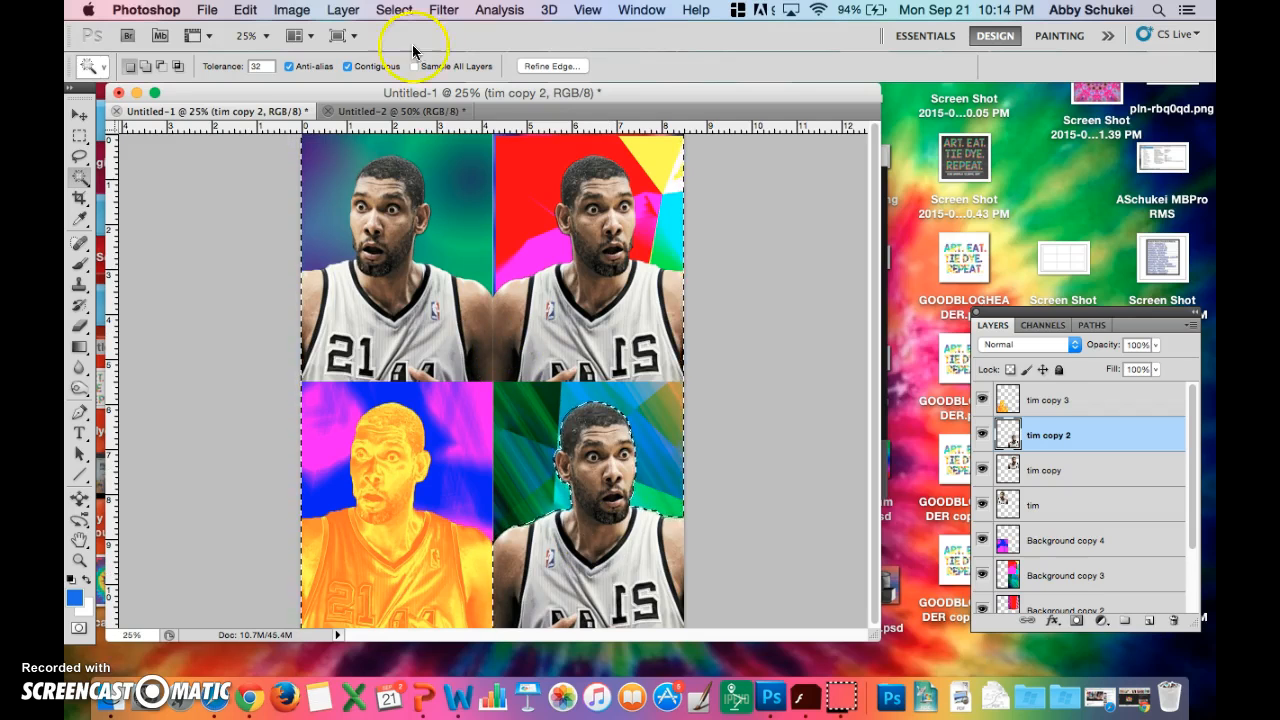
{"action": "left_click", "coordinate": [395, 12]}
{"action": "left_click", "coordinate": [405, 82]}
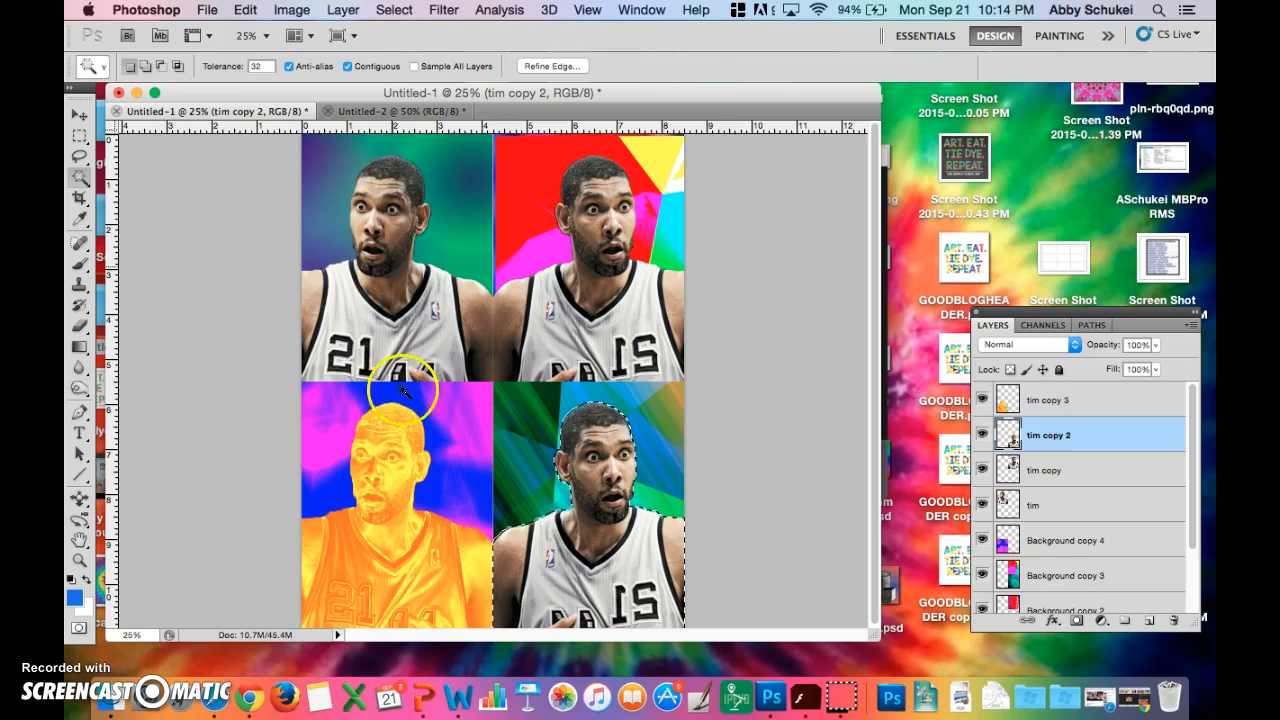
- Start a Hue/Saturation adjustment on the selected lower-right figure and keep the artwork in view
{"action": "left_click", "coordinate": [343, 10]}
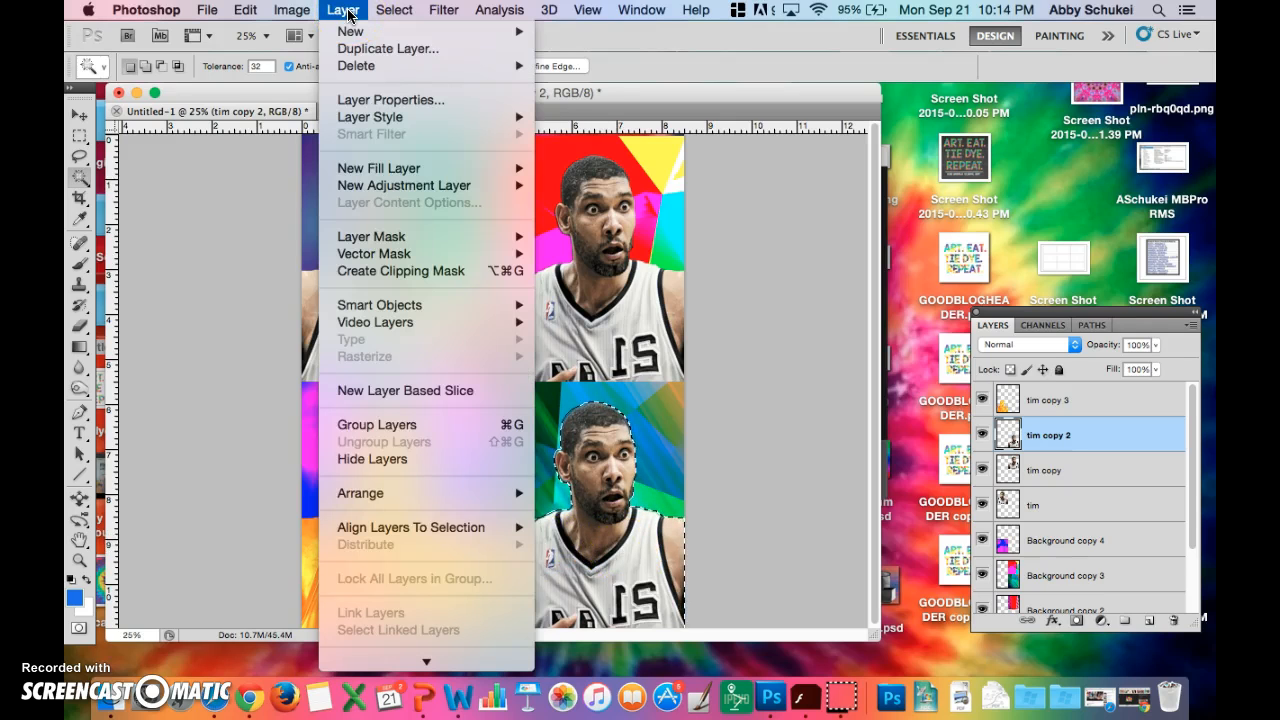
{"action": "mouse_move", "coordinate": [285, 18]}
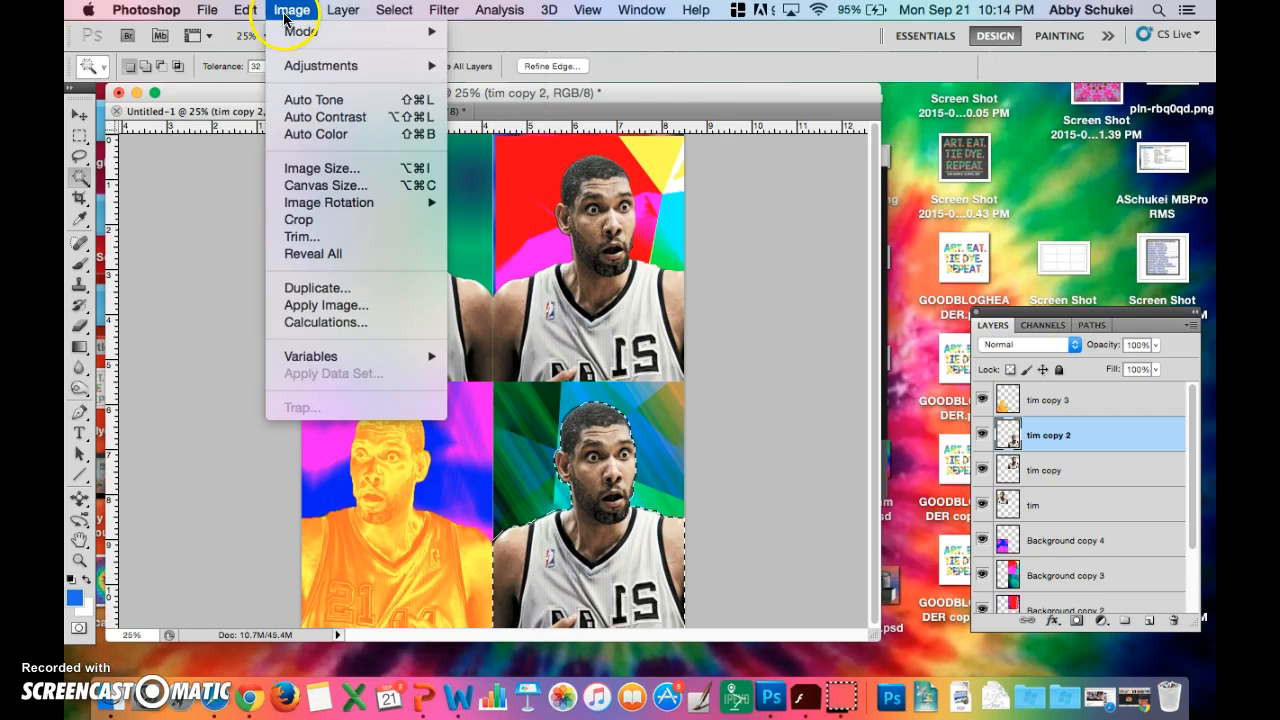
{"action": "mouse_move", "coordinate": [305, 67]}
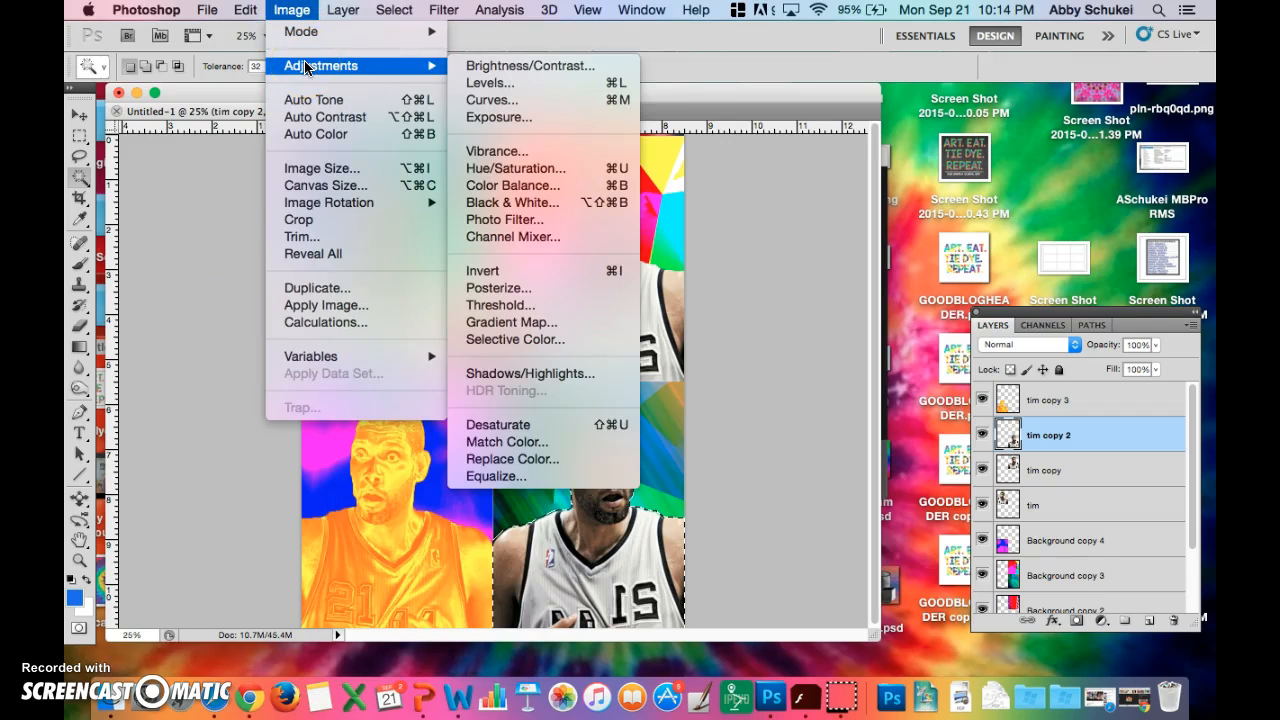
{"action": "left_click", "coordinate": [500, 170]}
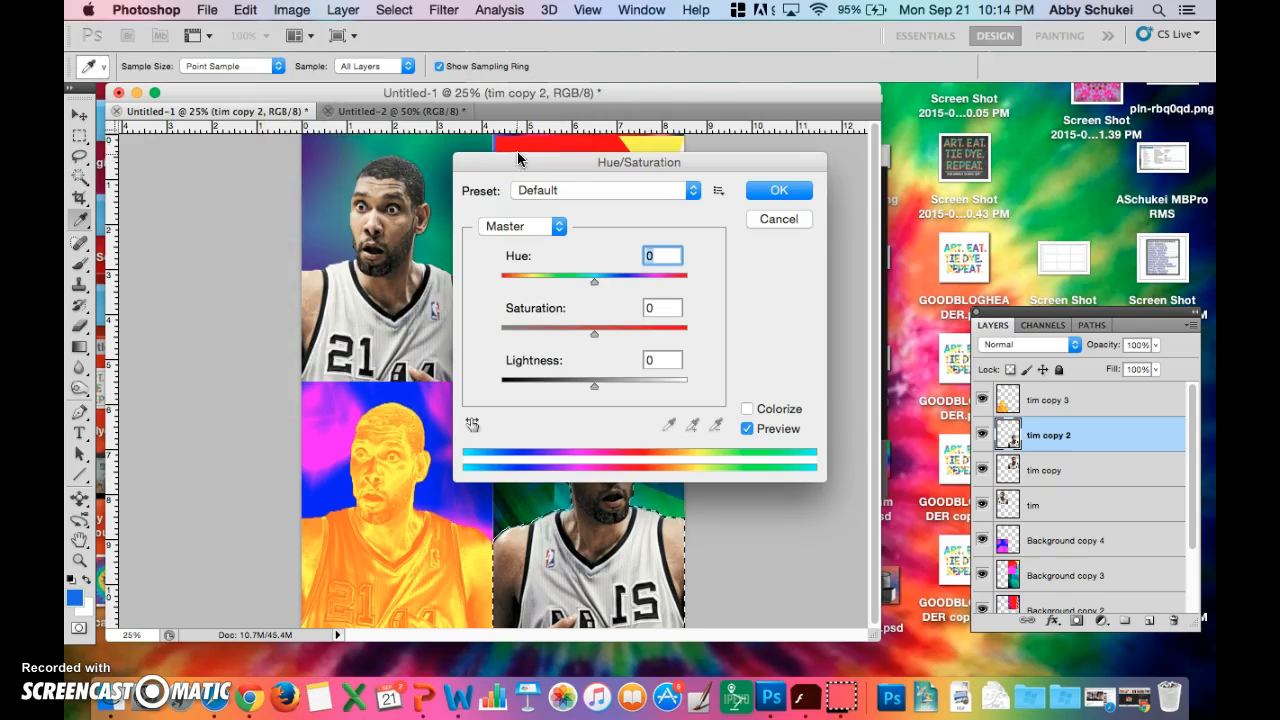
{"action": "left_click_drag", "start_coordinate": [711, 164], "coordinate": [969, 50]}
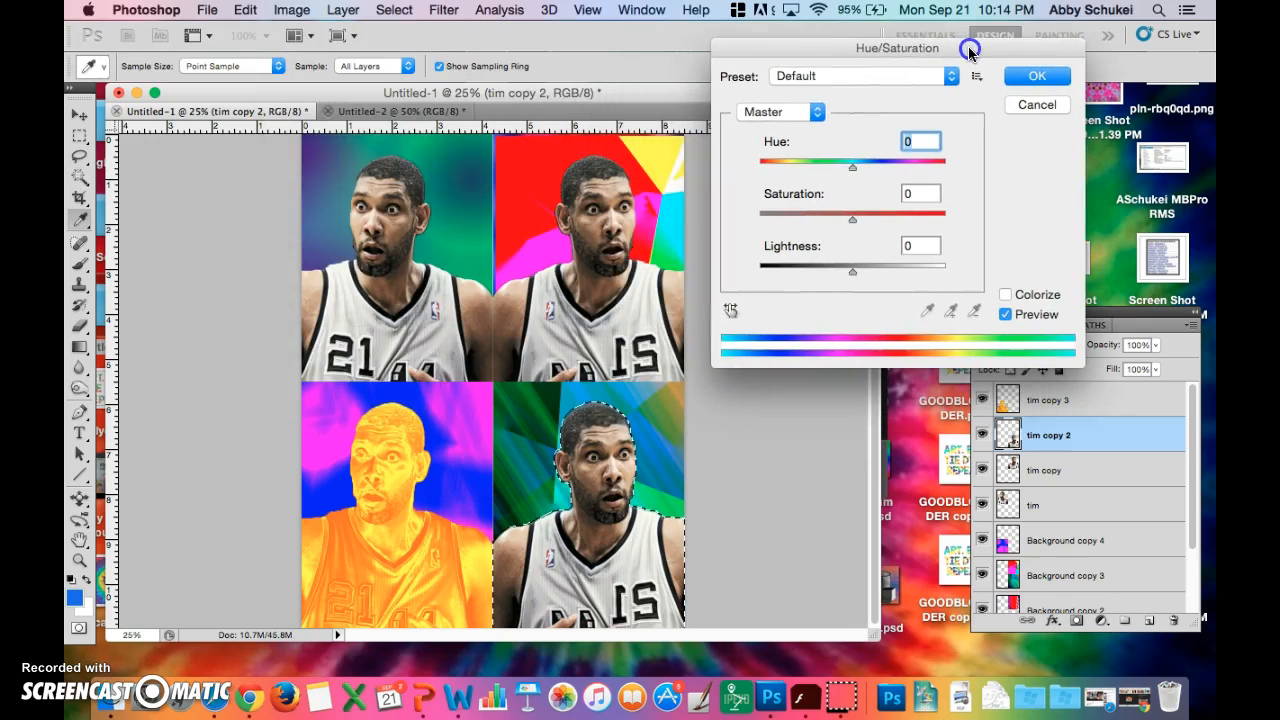
- Try a magenta look on the lower-right figure with hue -87, saturation +80 and lightness -2
{"action": "left_click", "coordinate": [849, 170]}
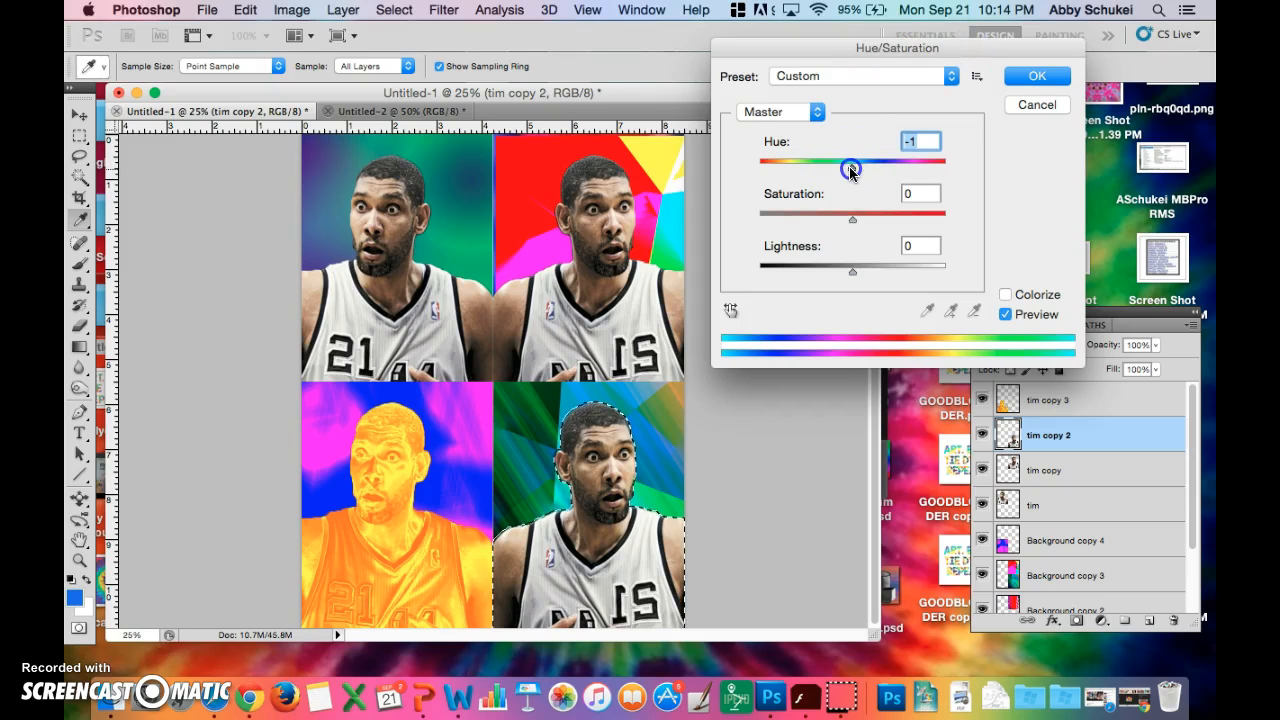
{"action": "left_click_drag", "start_coordinate": [849, 170], "coordinate": [962, 170]}
{"action": "left_click_drag", "start_coordinate": [852, 226], "coordinate": [926, 222]}
{"action": "left_click_drag", "start_coordinate": [944, 166], "coordinate": [796, 164]}
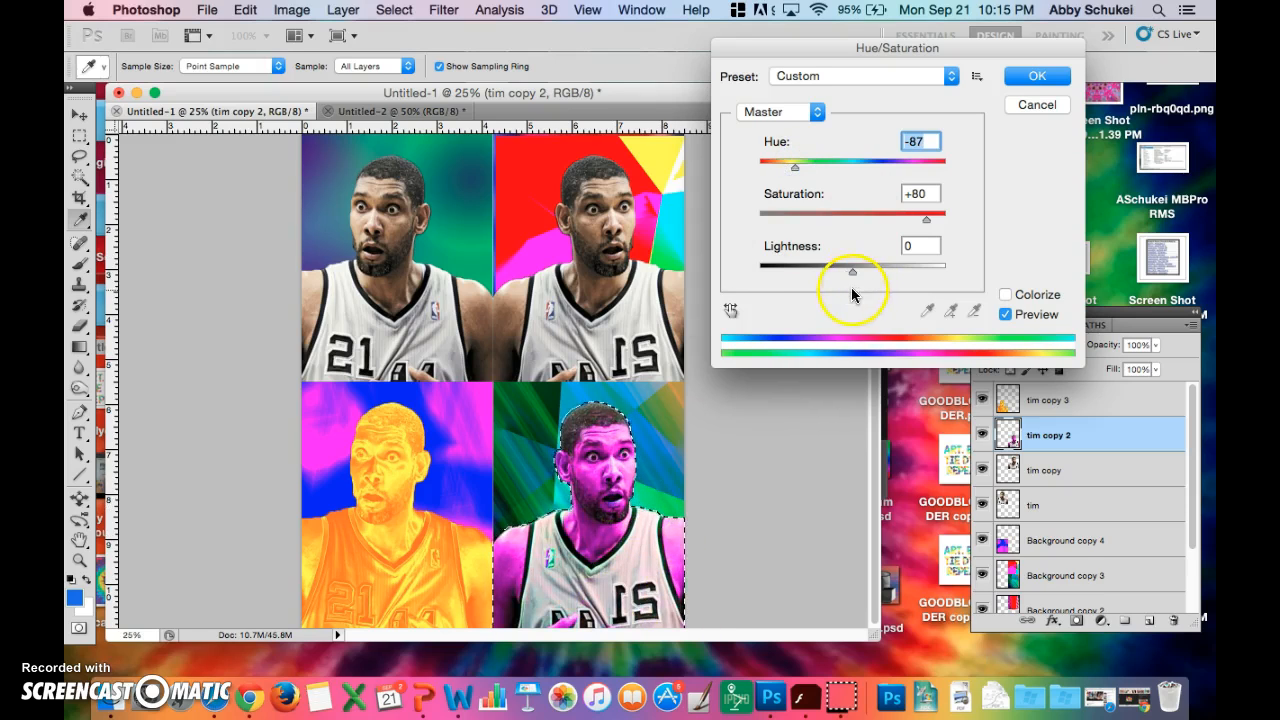
{"action": "mouse_move", "coordinate": [850, 276]}
{"action": "left_mouse_down"}
{"action": "mouse_move", "coordinate": [789, 272]}
{"action": "mouse_move", "coordinate": [851, 268]}
{"action": "left_mouse_up"}
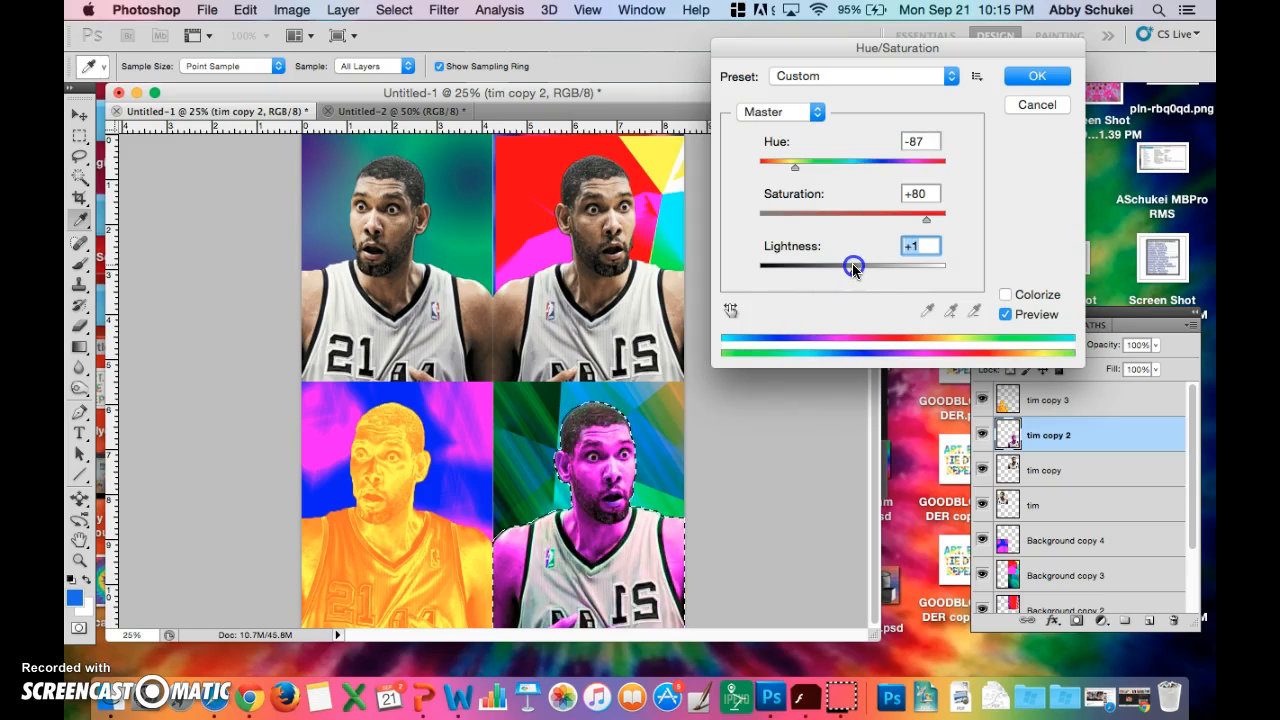
{"action": "left_click", "coordinate": [743, 338]}
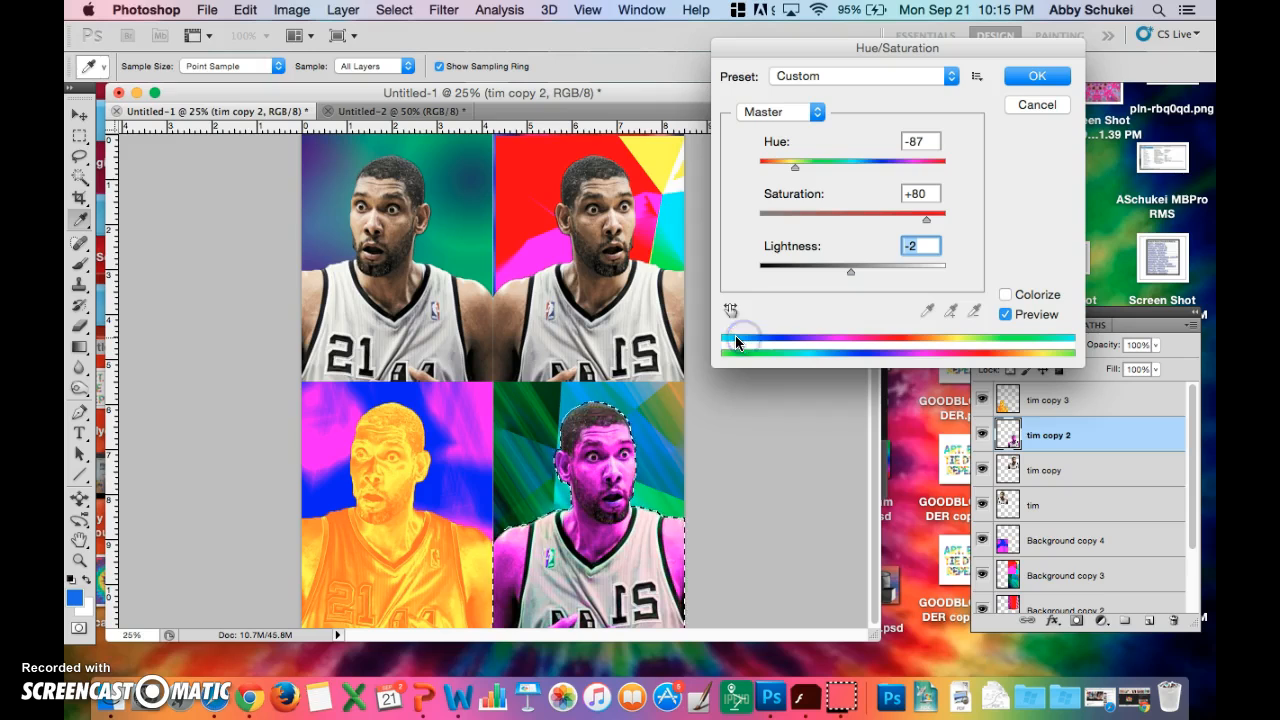
- Try Colorize on the lower-right figure, turn it off again, and test hue values of -12 and -68
{"action": "left_click", "coordinate": [1006, 295]}
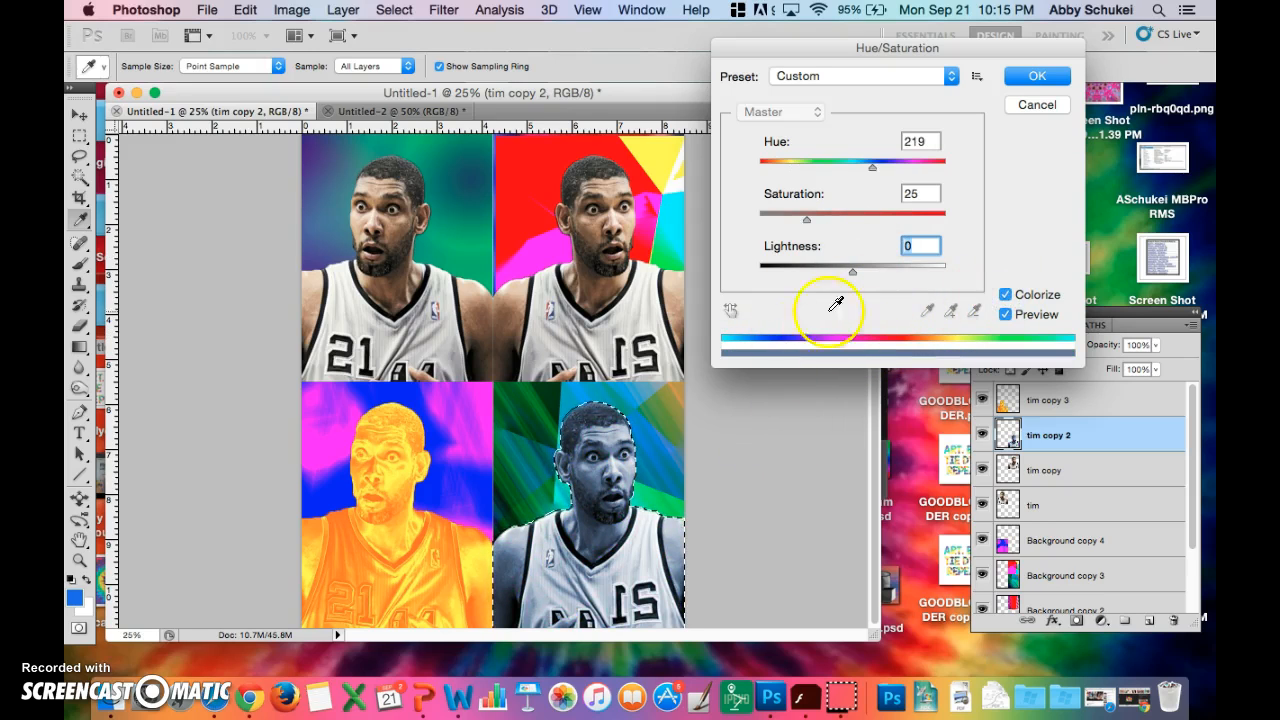
{"action": "left_click", "coordinate": [1007, 295]}
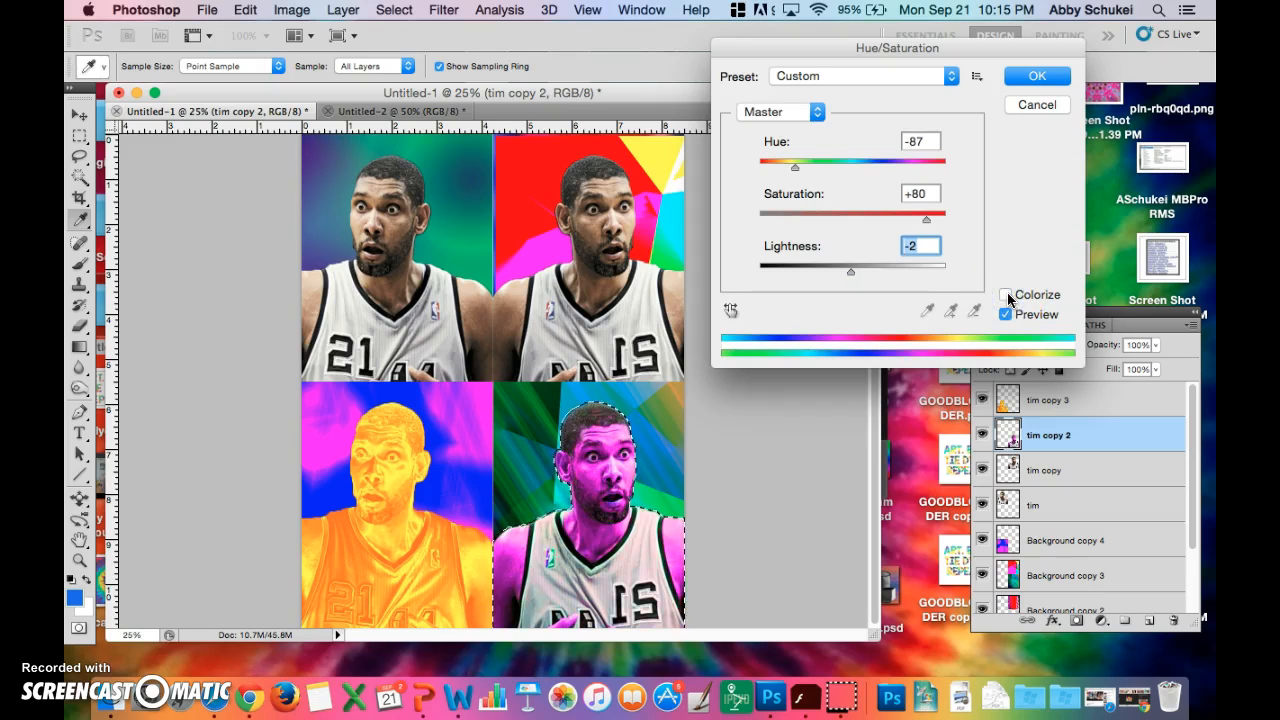
{"action": "left_click_drag", "start_coordinate": [792, 166], "coordinate": [841, 172]}
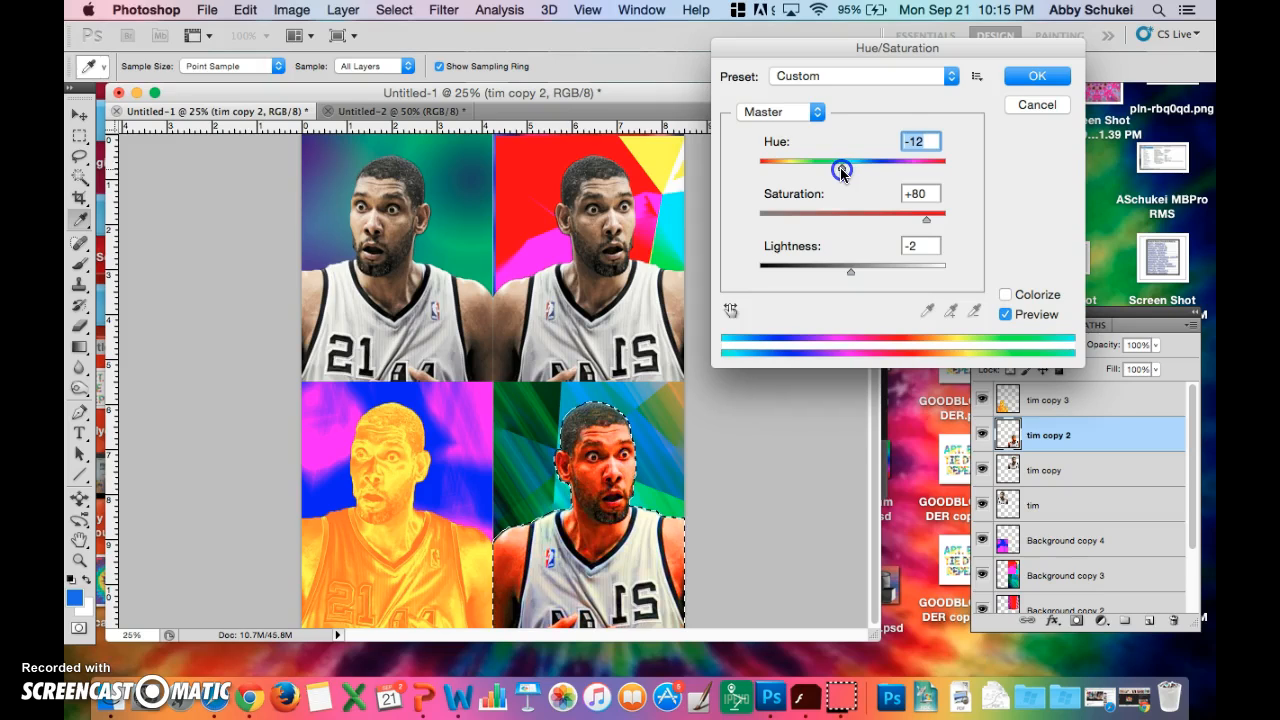
{"action": "left_click_drag", "start_coordinate": [837, 172], "coordinate": [800, 172]}
- Browse the Hue/Saturation colour ranges and presets, and choose the Increase Saturation More preset
{"action": "left_click", "coordinate": [818, 111]}
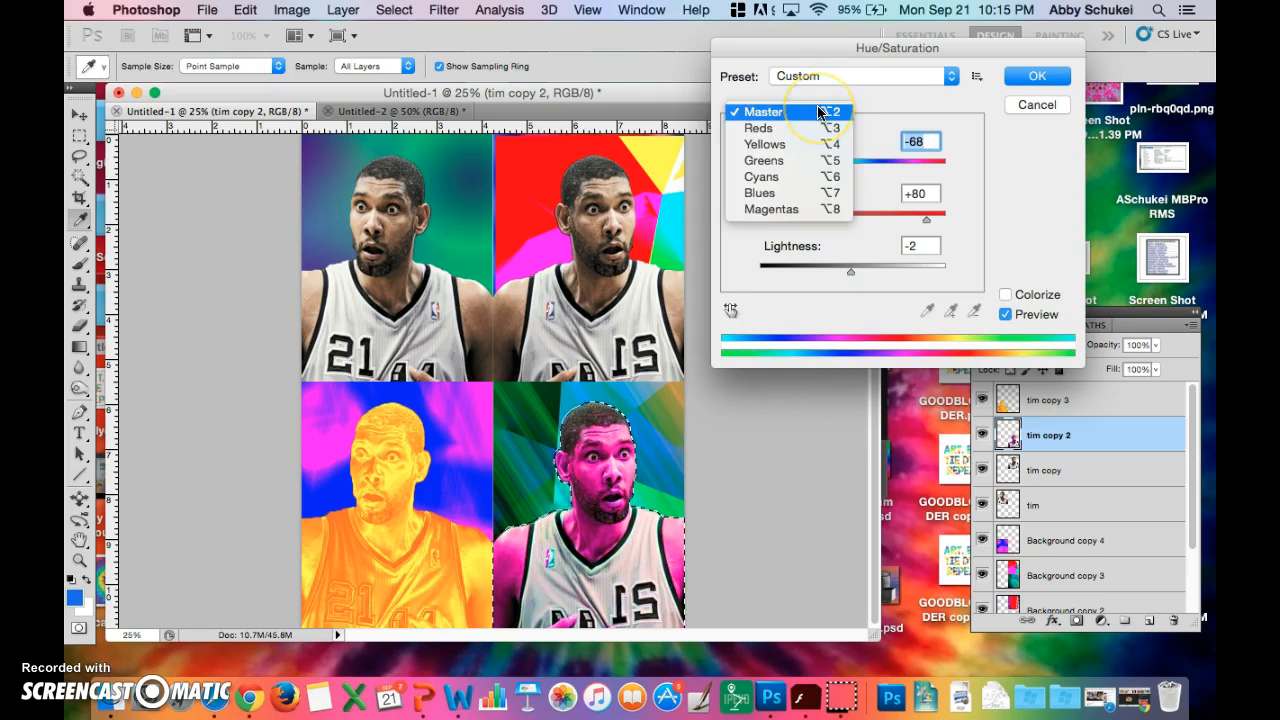
{"action": "left_click", "coordinate": [818, 111]}
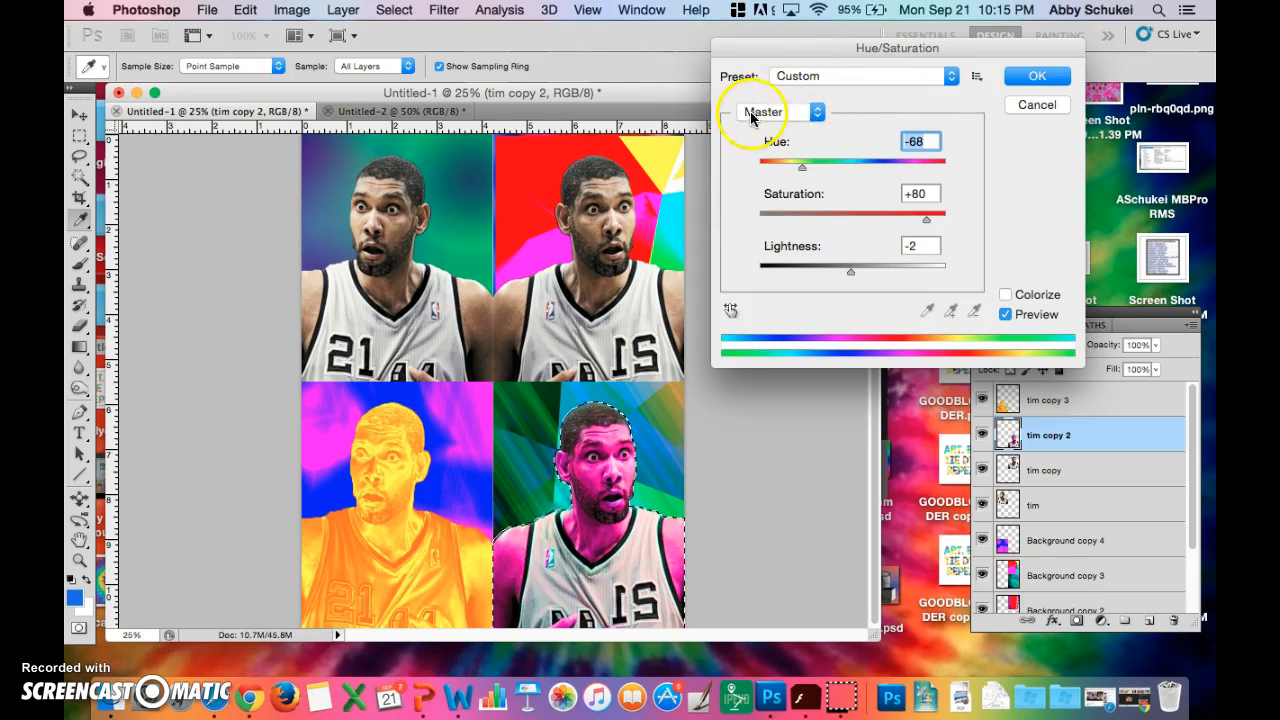
{"action": "left_click", "coordinate": [951, 76]}
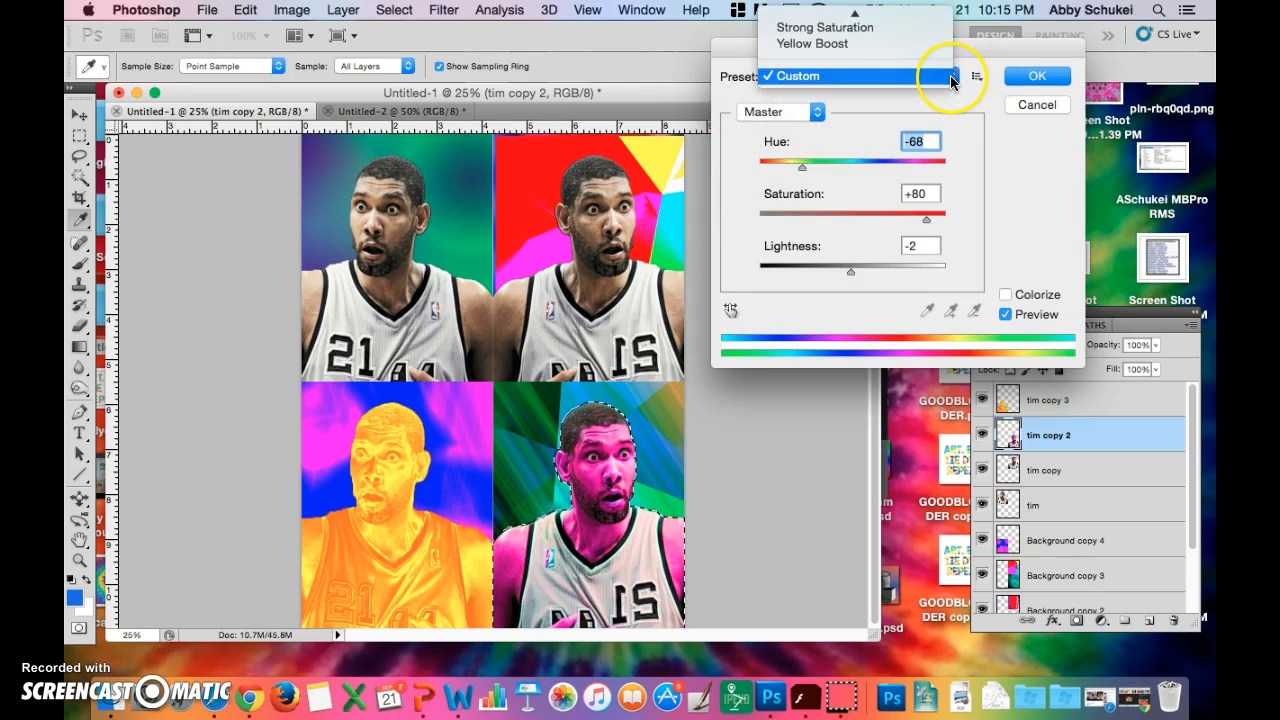
{"action": "left_click", "coordinate": [949, 77]}
{"action": "left_click", "coordinate": [950, 77]}
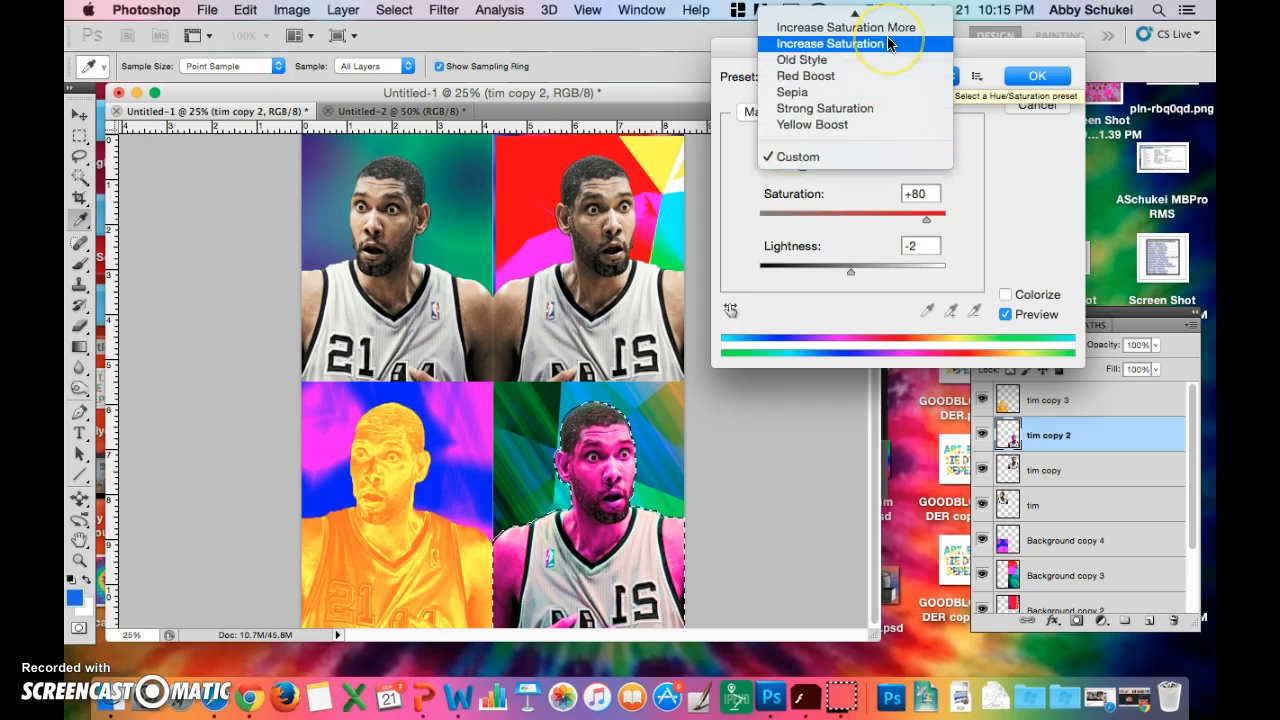
{"action": "scroll", "coordinate": [888, 44], "scroll_direction": "up", "scroll_amount": 2}
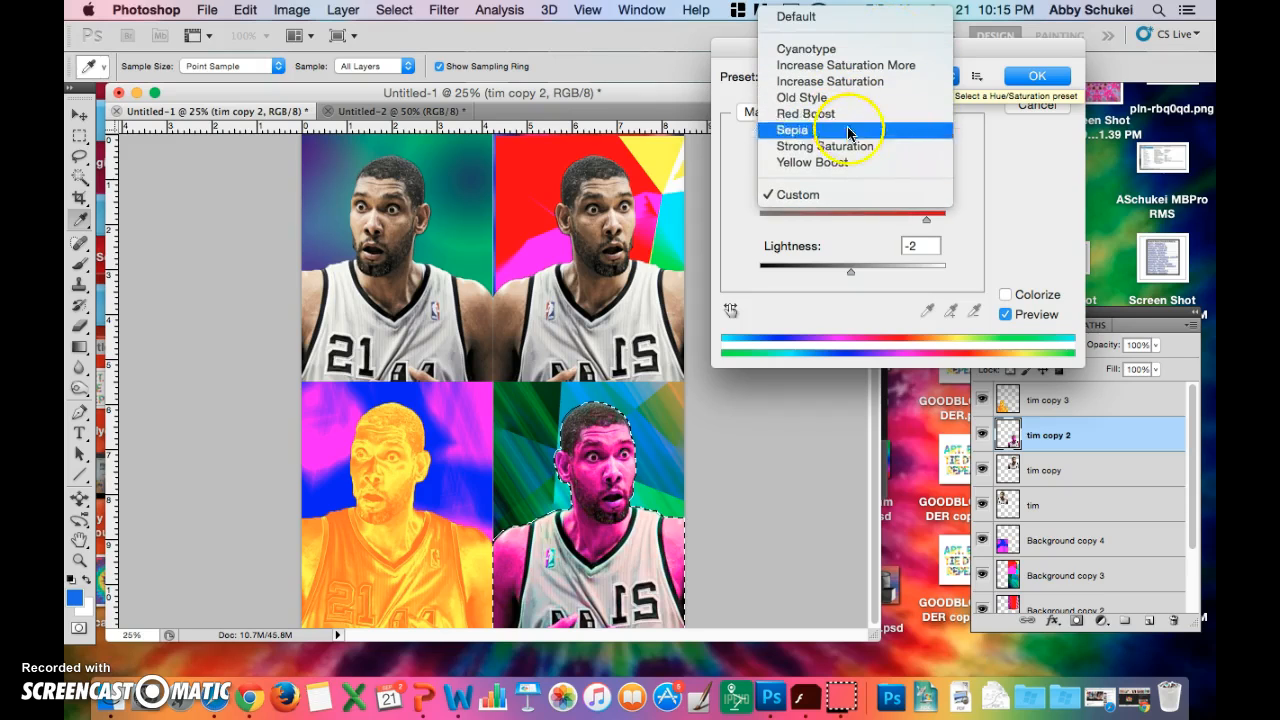
{"action": "left_click", "coordinate": [855, 65]}
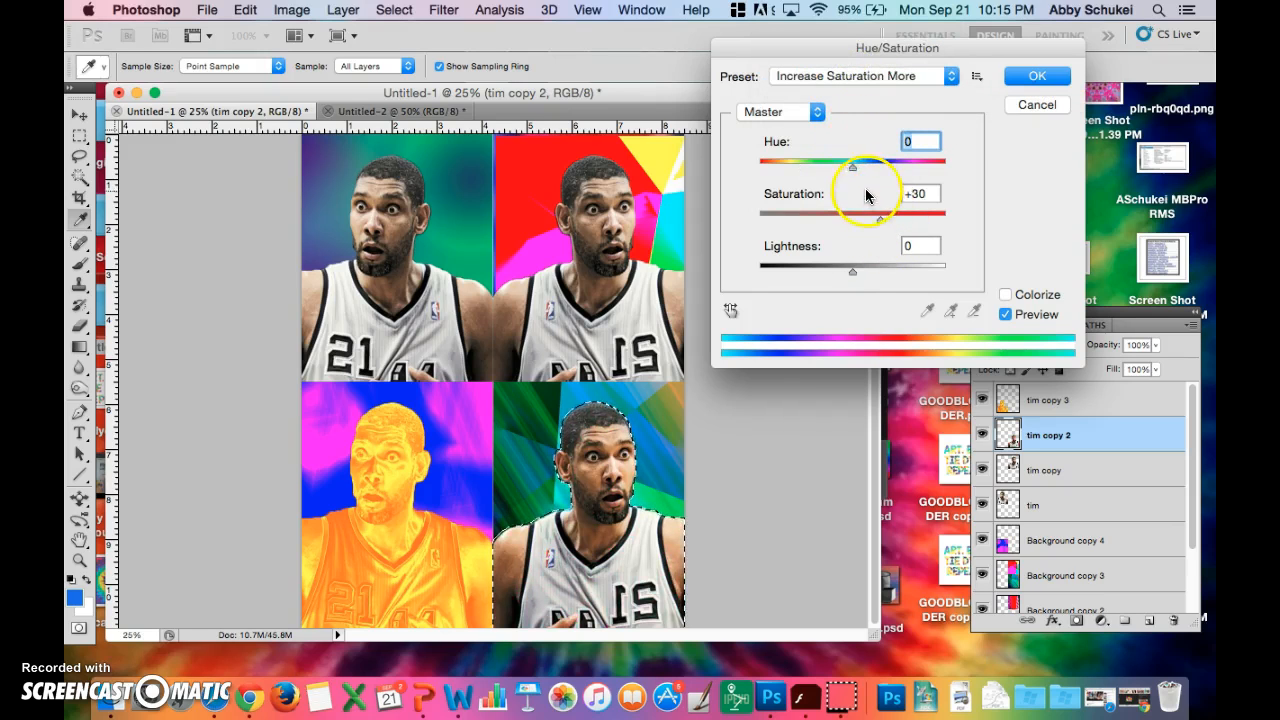
- Set the lower-right figure's hue to -26 and saturation to +76, apply the adjustment, and deselect the figure
{"action": "mouse_move", "coordinate": [851, 167]}
{"action": "left_mouse_down"}
{"action": "mouse_move", "coordinate": [776, 172]}
{"action": "mouse_move", "coordinate": [903, 172]}
{"action": "mouse_move", "coordinate": [847, 168]}
{"action": "left_mouse_up"}
{"action": "left_click_drag", "start_coordinate": [879, 224], "coordinate": [921, 216]}
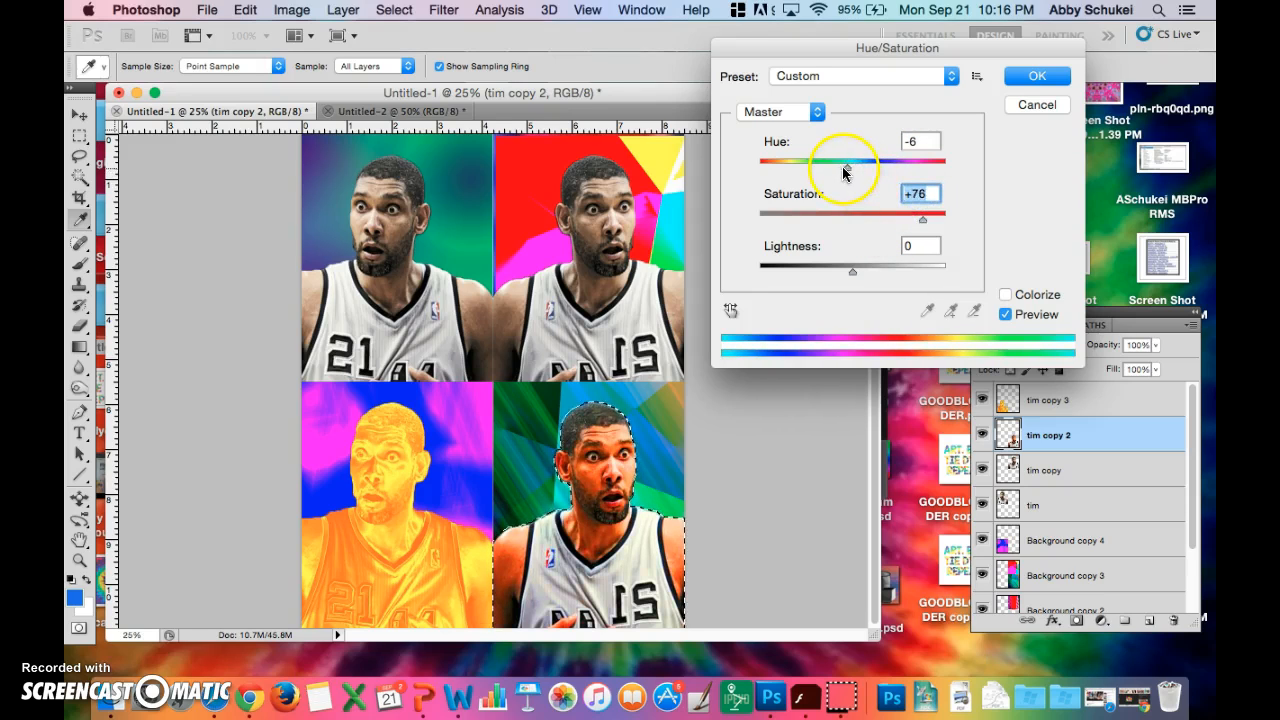
{"action": "mouse_move", "coordinate": [848, 172]}
{"action": "left_mouse_down"}
{"action": "mouse_move", "coordinate": [921, 172]}
{"action": "mouse_move", "coordinate": [836, 172]}
{"action": "left_mouse_up"}
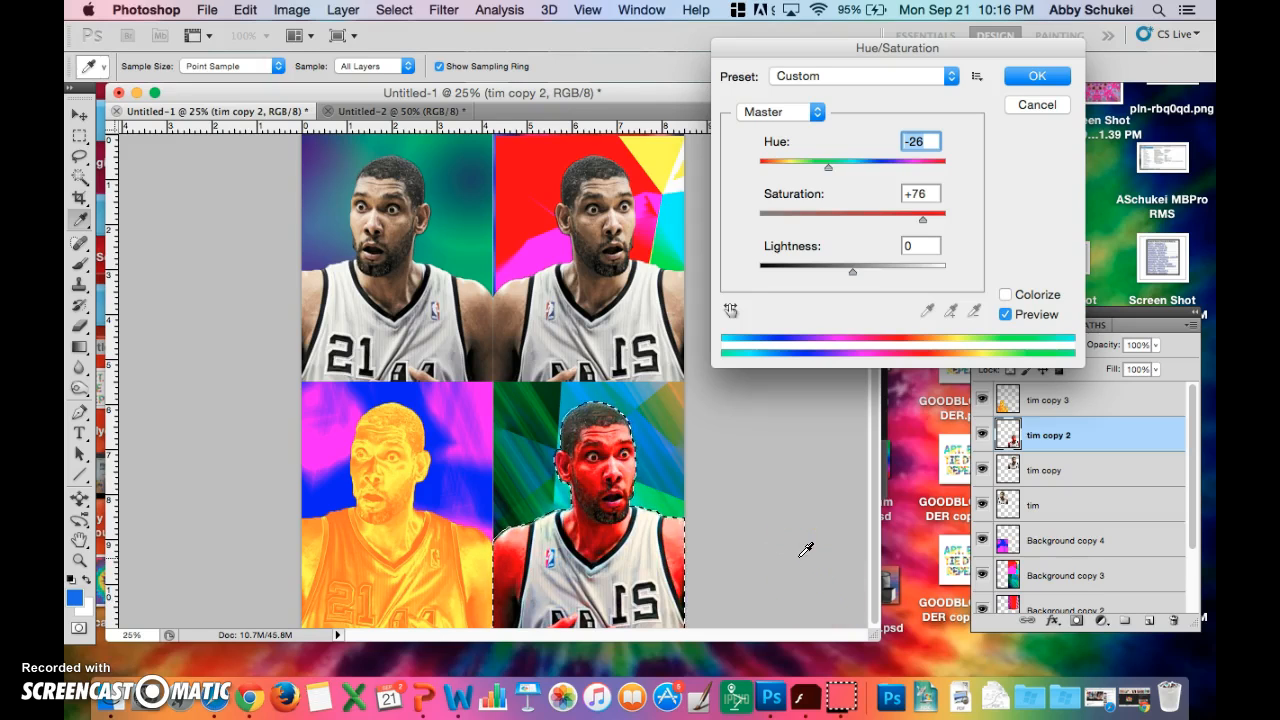
{"action": "left_click", "coordinate": [1027, 78]}
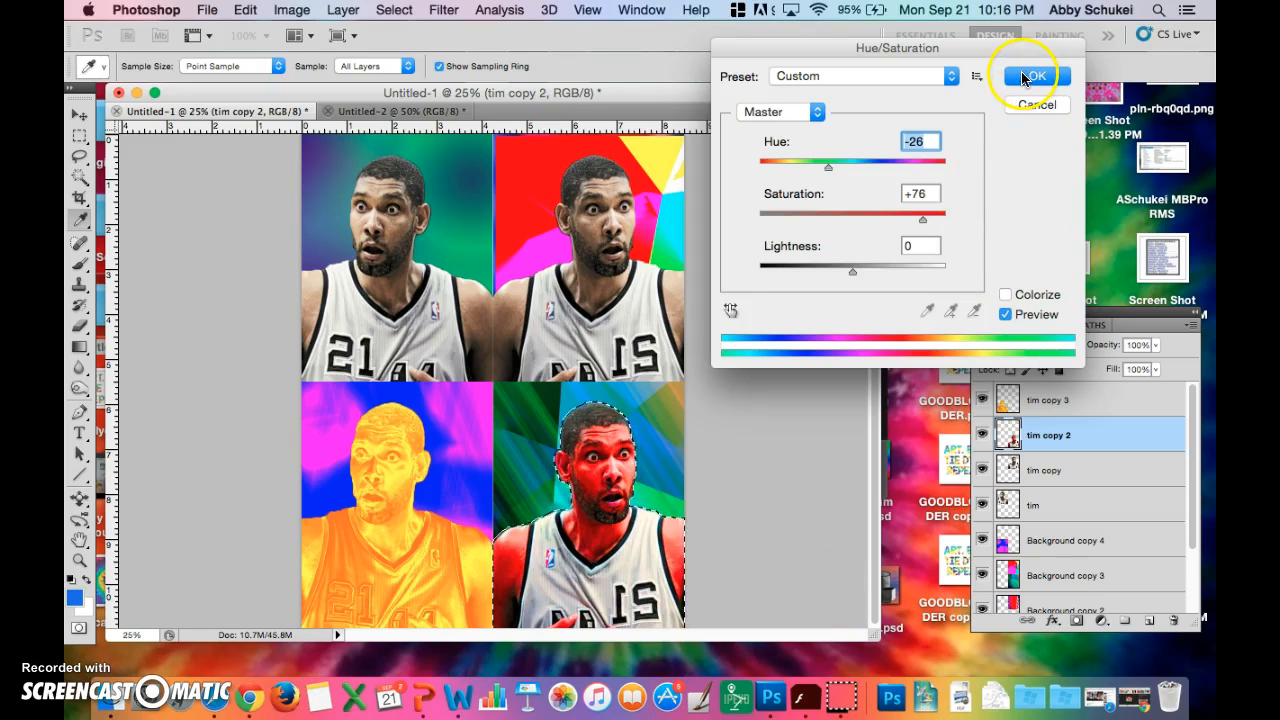
{"action": "key", "text": "ctrl+d"}
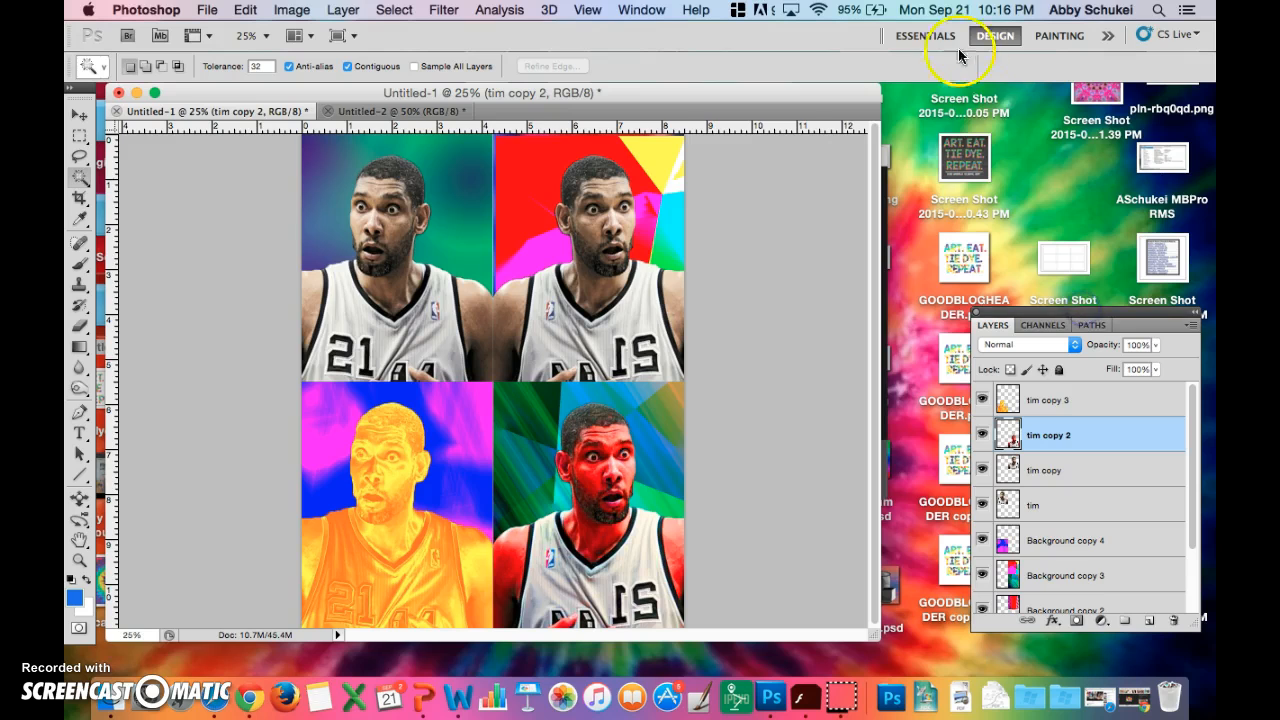
- Switch to the Essentials workspace and select the upper-right figure on the tim copy layer by inverting a Magic Wand selection of its surroundings
{"action": "left_click", "coordinate": [925, 36]}
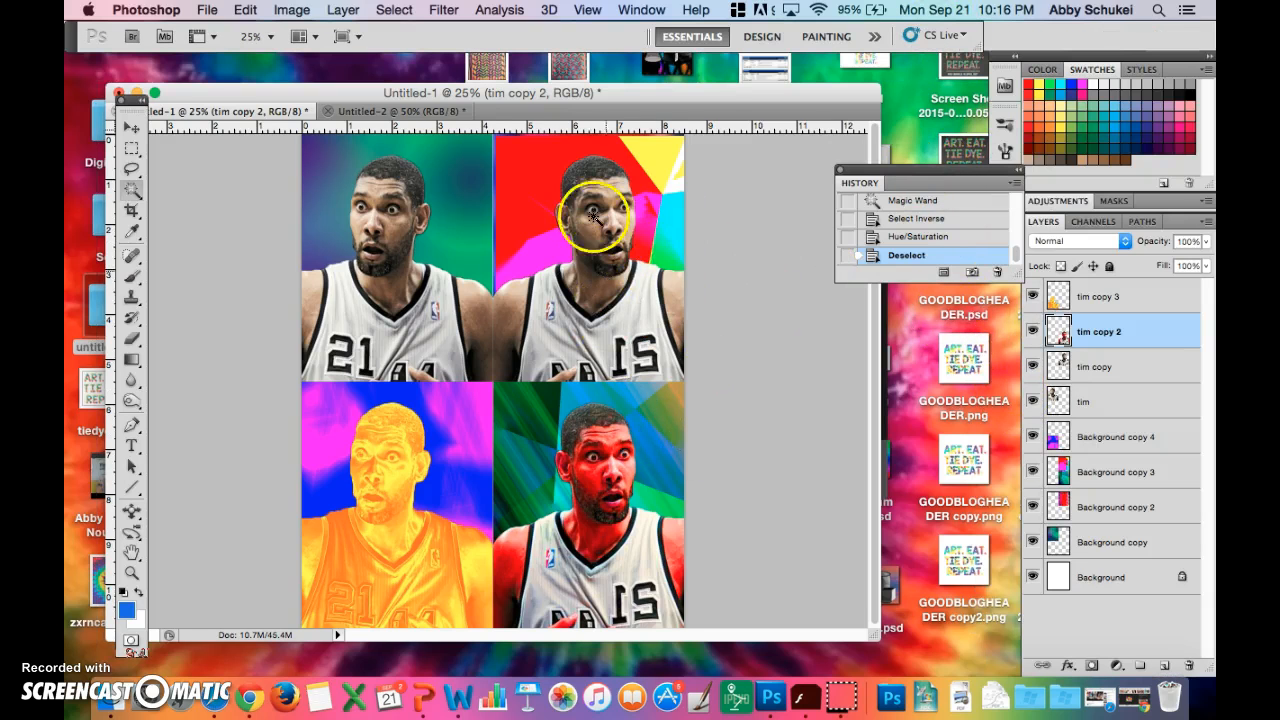
{"action": "left_click", "coordinate": [1075, 367]}
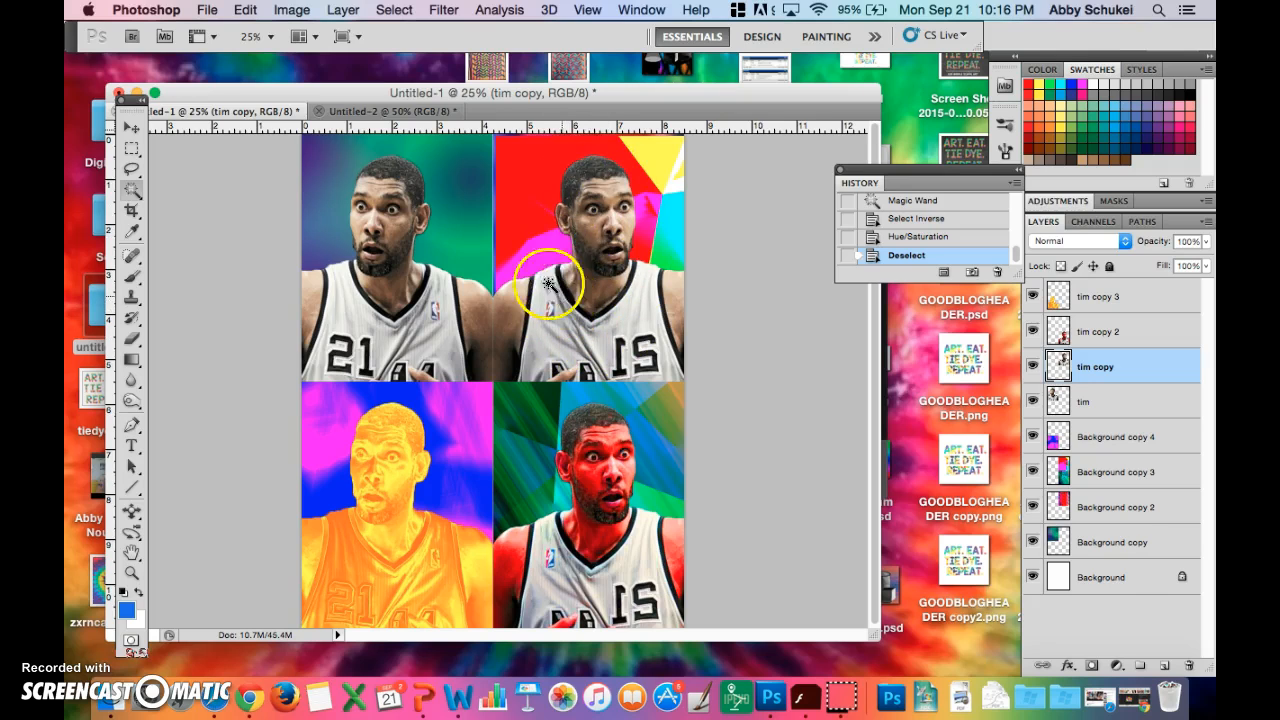
{"action": "left_click", "coordinate": [524, 229]}
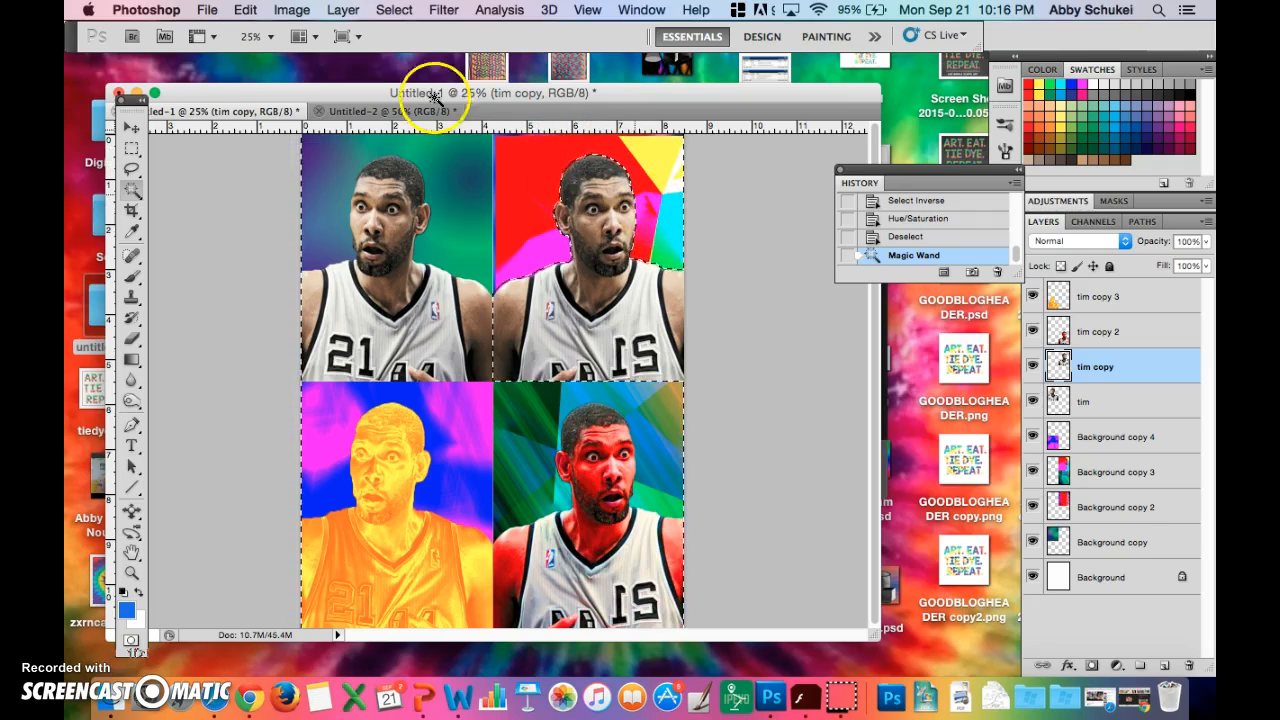
{"action": "left_click", "coordinate": [244, 10]}
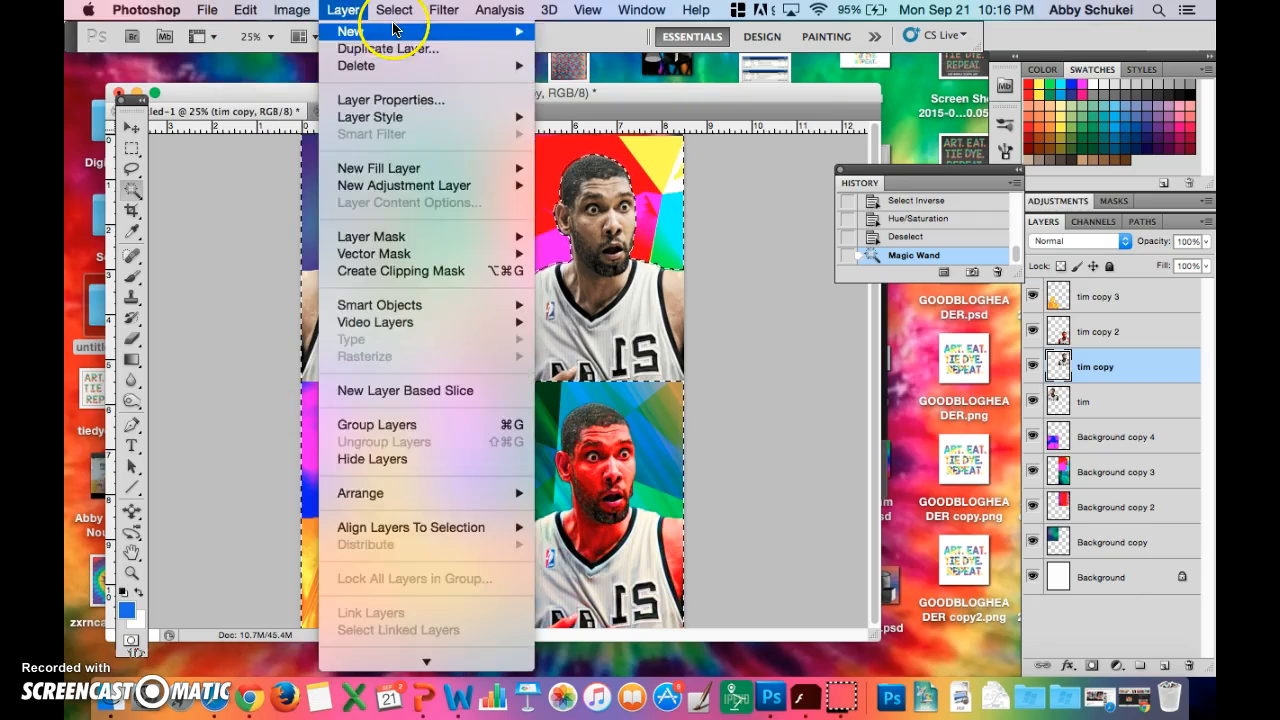
{"action": "mouse_move", "coordinate": [393, 10]}
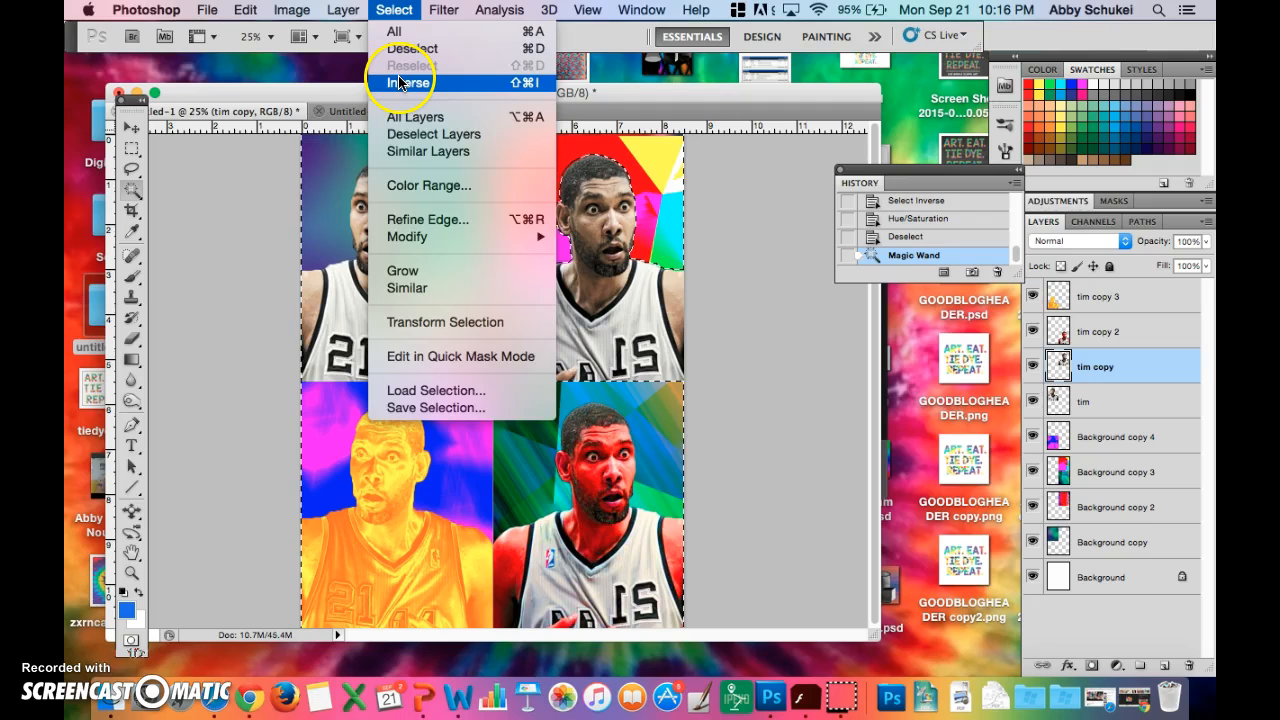
{"action": "left_click", "coordinate": [399, 82]}
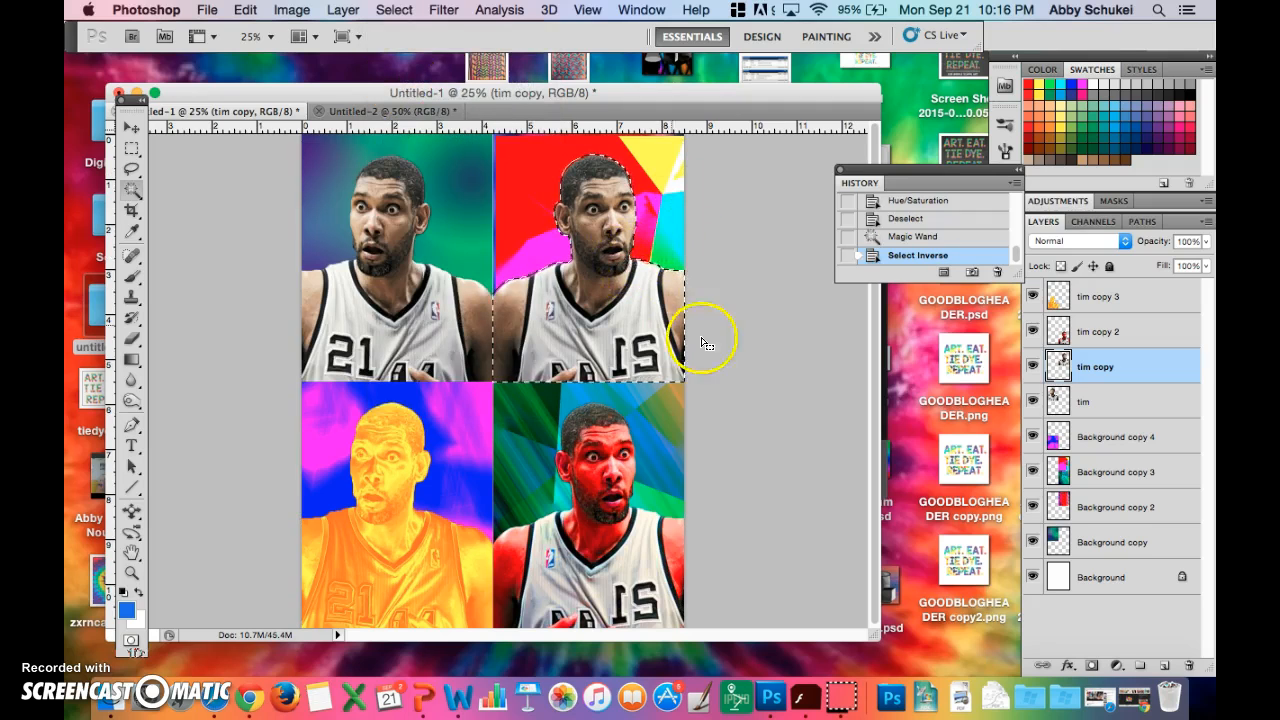
{"action": "left_click", "coordinate": [341, 11]}
{"action": "left_click", "coordinate": [300, 10]}
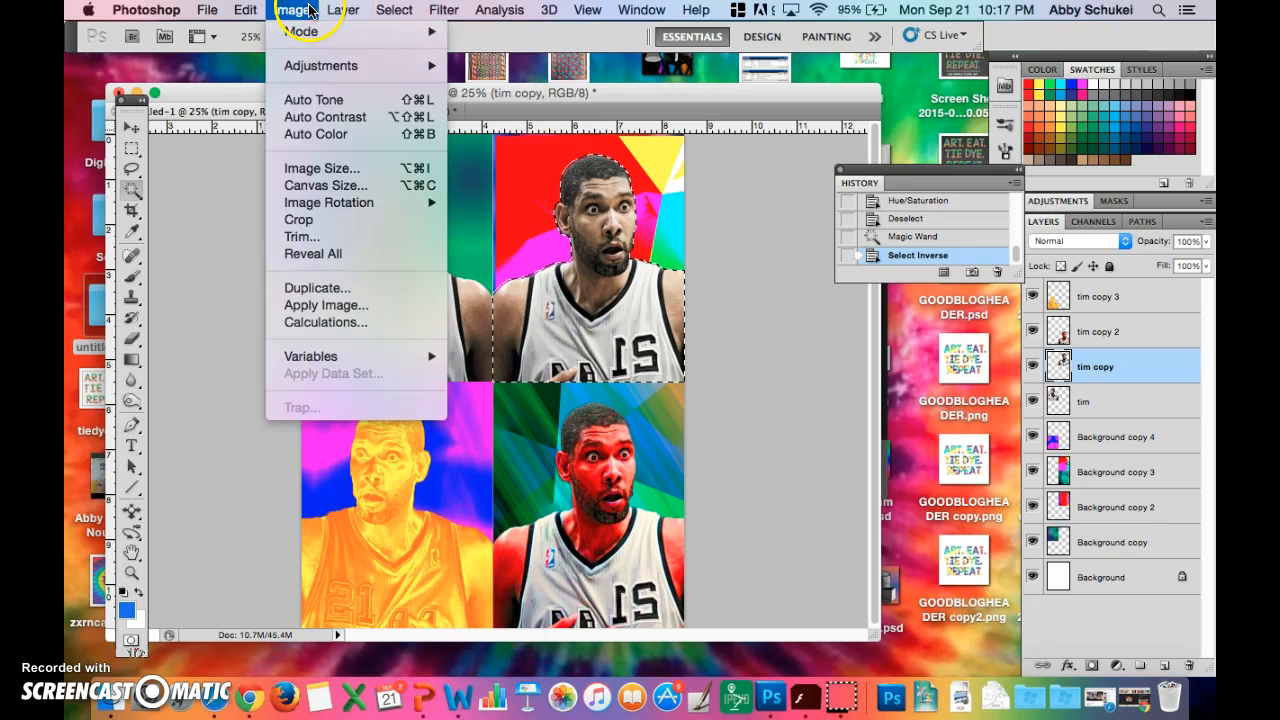
{"action": "mouse_move", "coordinate": [319, 66]}
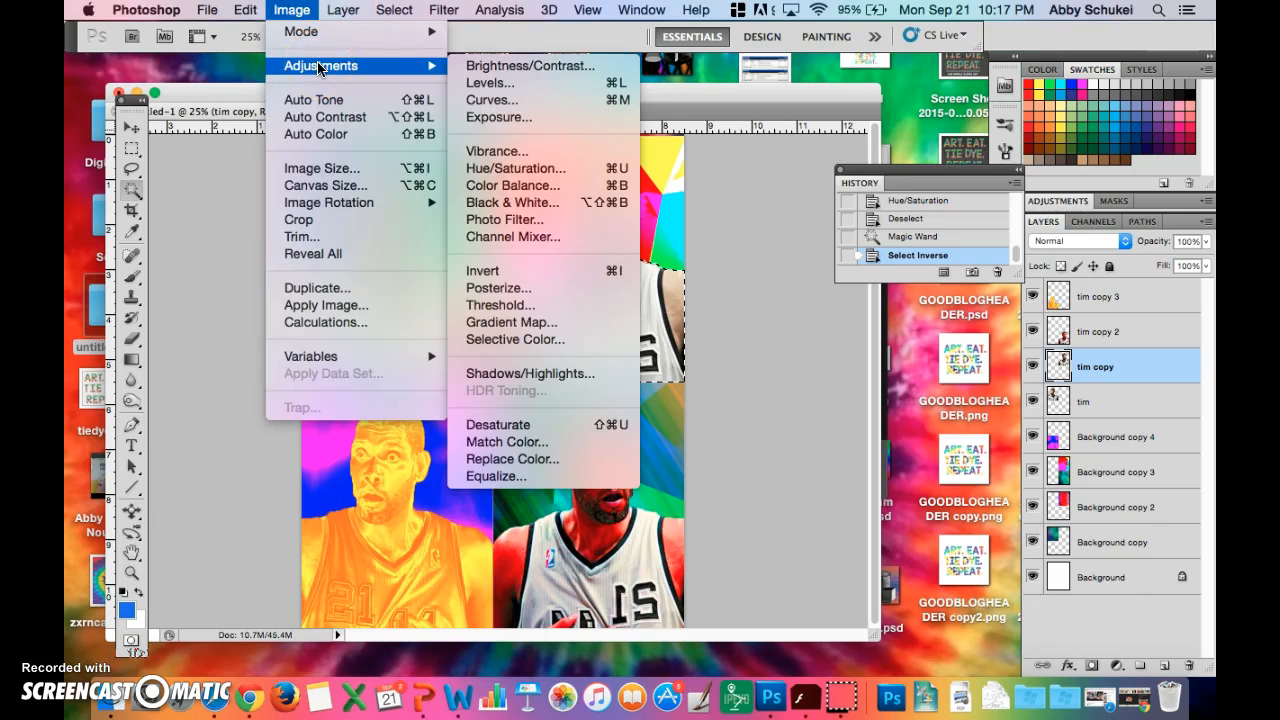
{"action": "left_click", "coordinate": [510, 200]}
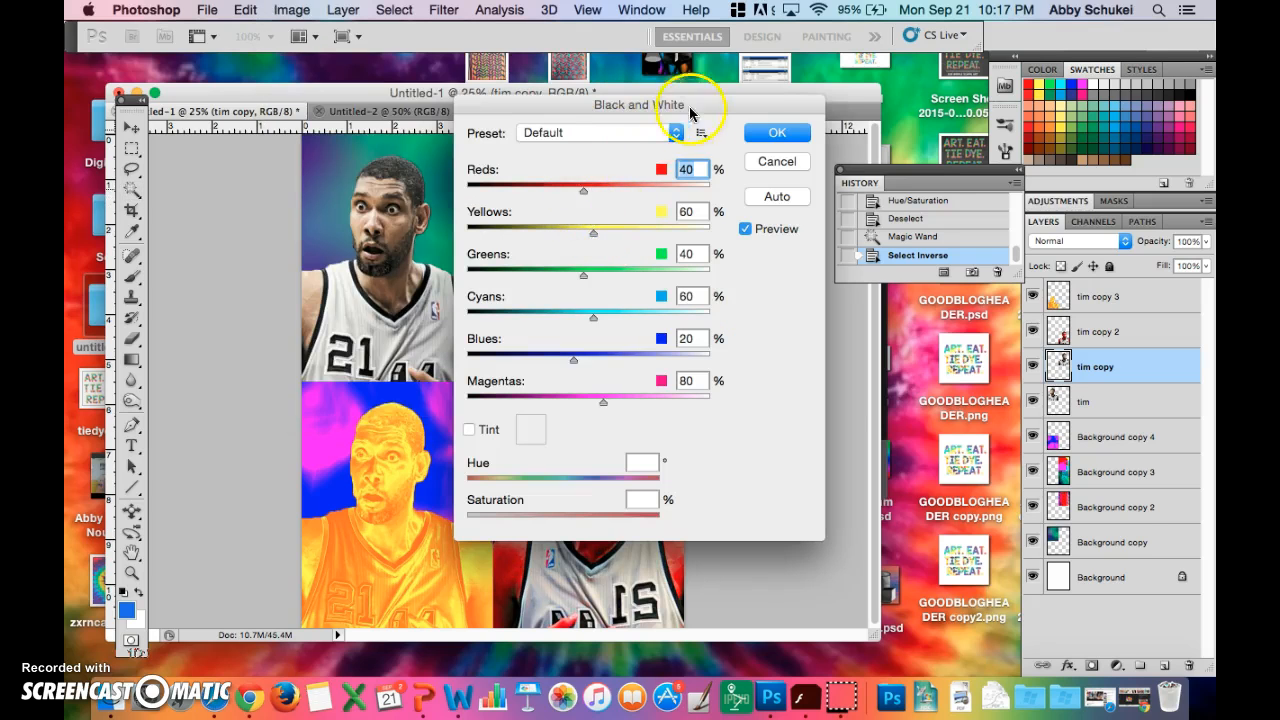
{"action": "left_click_drag", "start_coordinate": [719, 99], "coordinate": [1062, 38]}
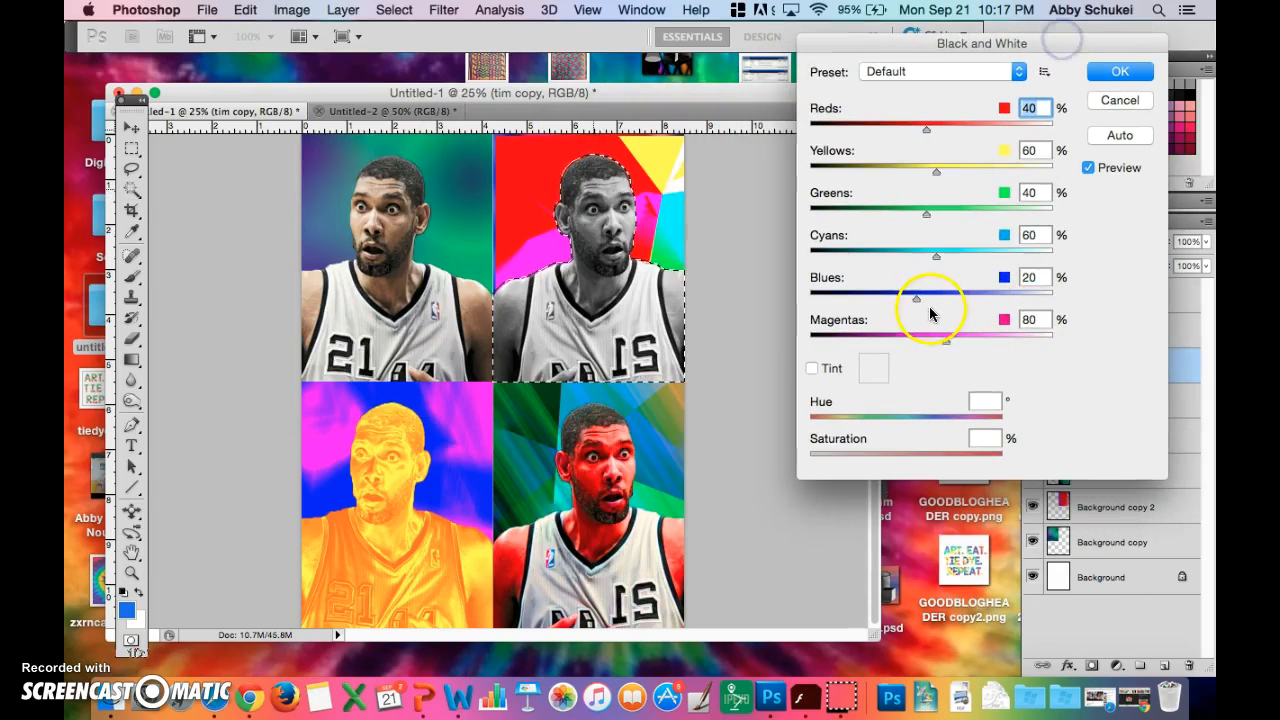
{"action": "left_click_drag", "start_coordinate": [912, 298], "coordinate": [860, 300]}
{"action": "left_click", "coordinate": [934, 259]}
{"action": "left_click_drag", "start_coordinate": [934, 259], "coordinate": [860, 256]}
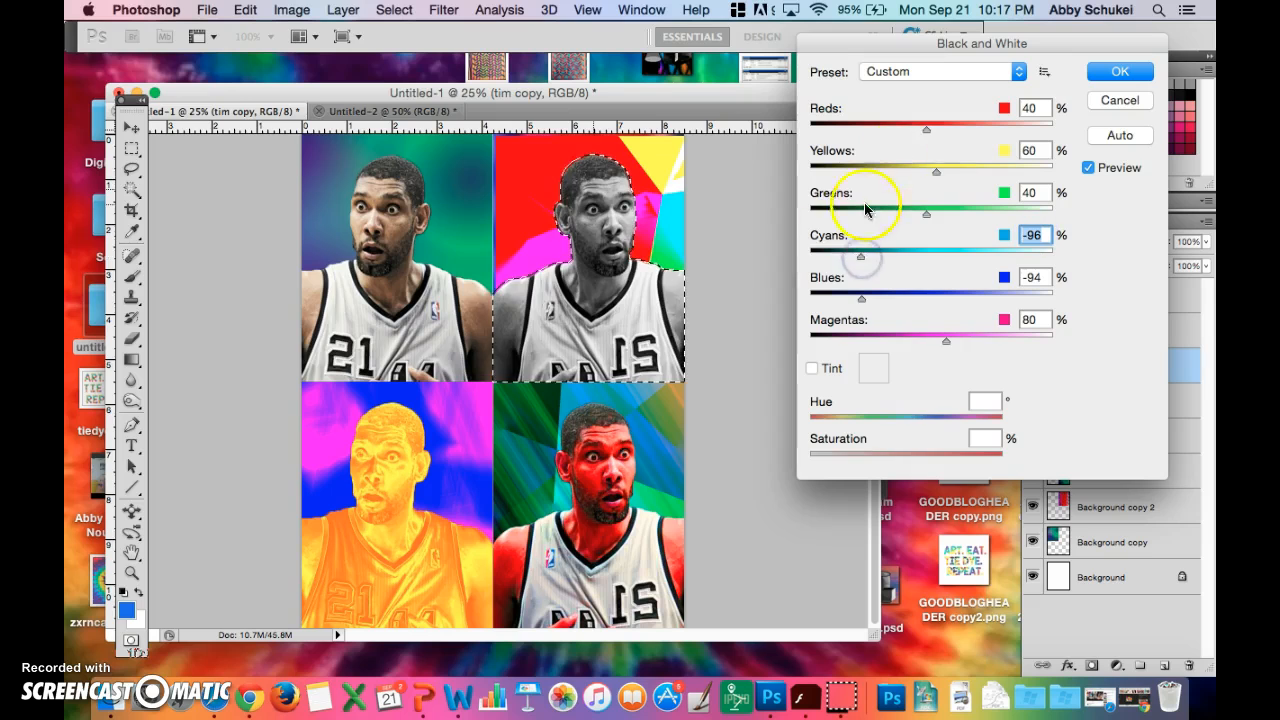
{"action": "left_click", "coordinate": [1110, 103]}
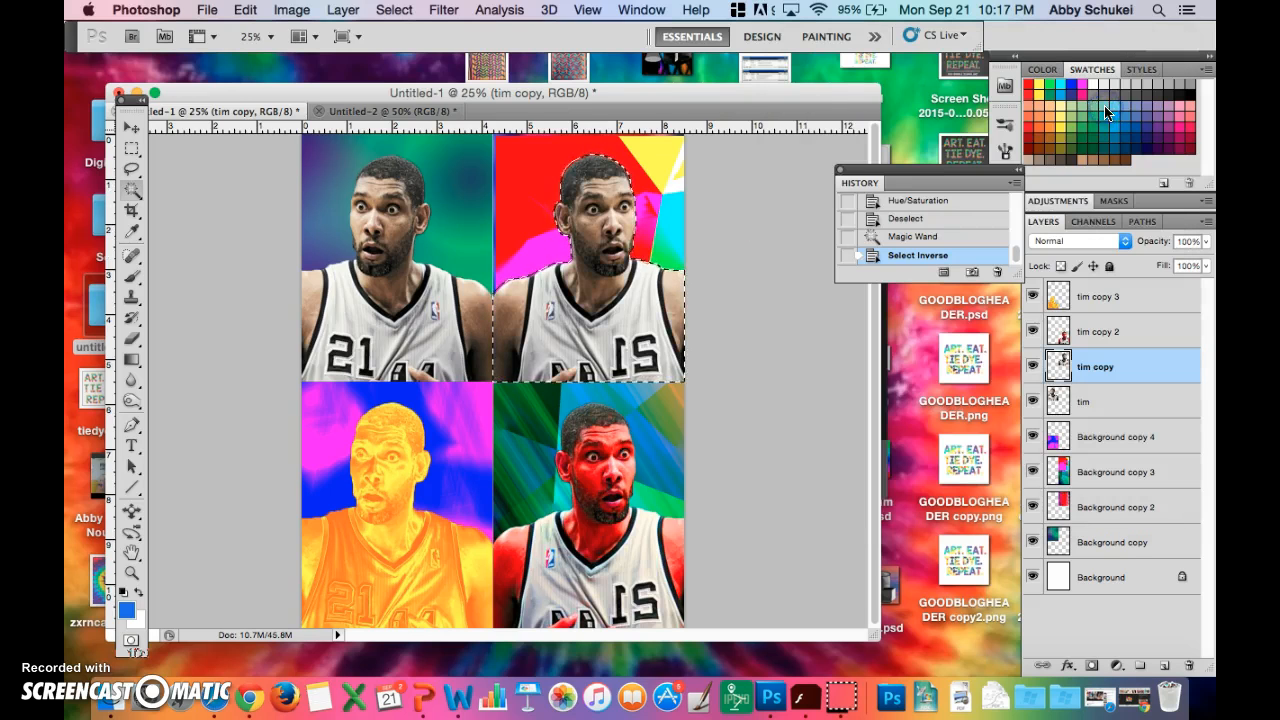
- Posterize the selected upper-right figure with 4 levels
{"action": "left_click", "coordinate": [292, 12]}
{"action": "left_click", "coordinate": [330, 14]}
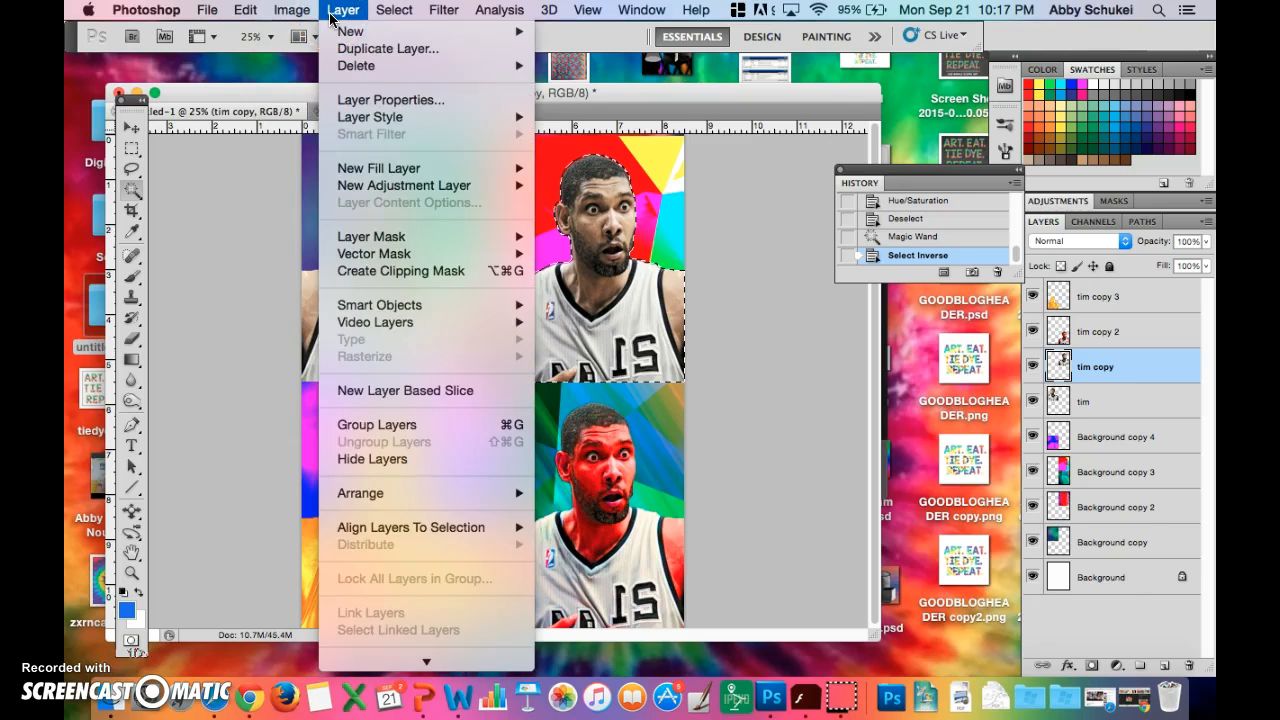
{"action": "left_click", "coordinate": [301, 12]}
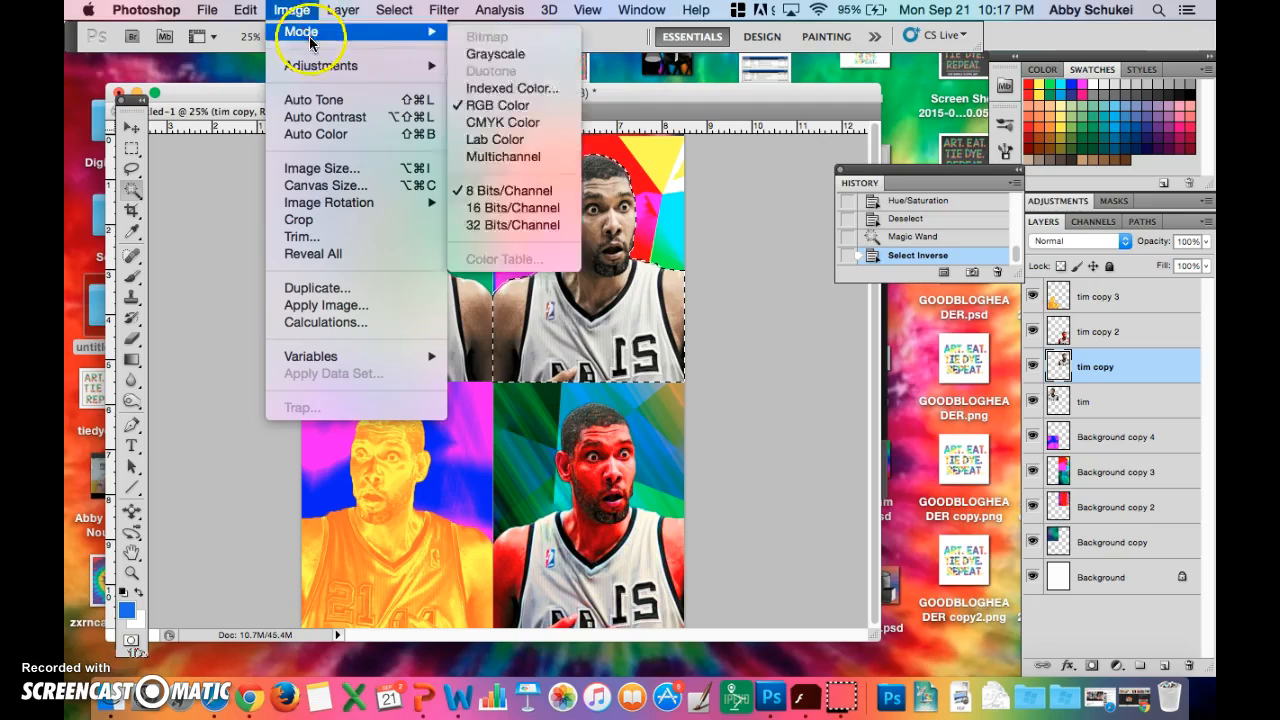
{"action": "mouse_move", "coordinate": [322, 66]}
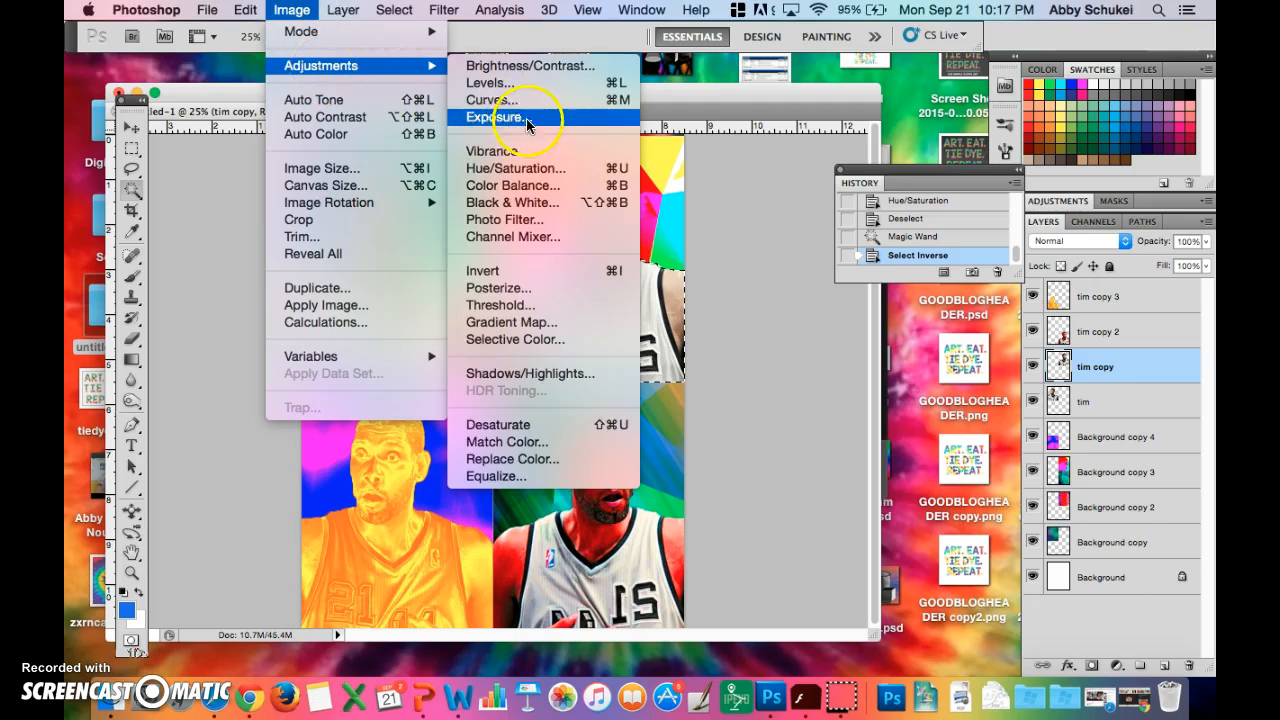
{"action": "left_click", "coordinate": [495, 288]}
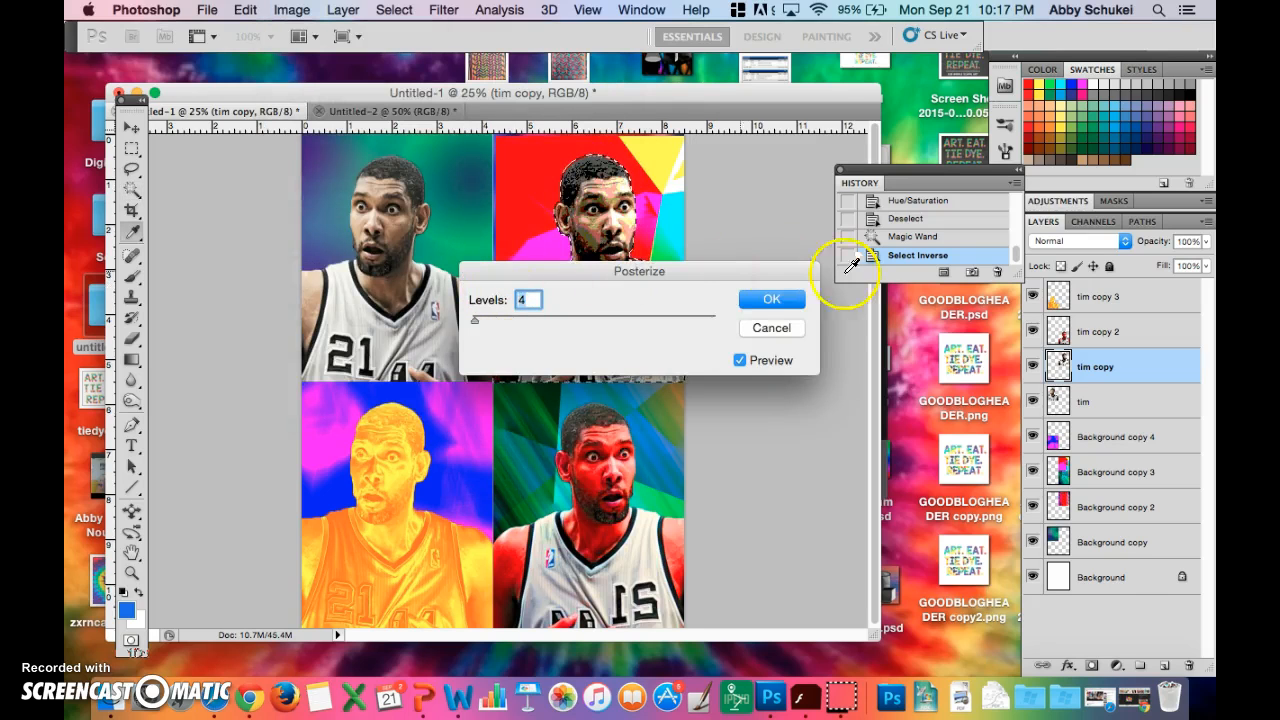
{"action": "left_click_drag", "start_coordinate": [677, 277], "coordinate": [990, 224]}
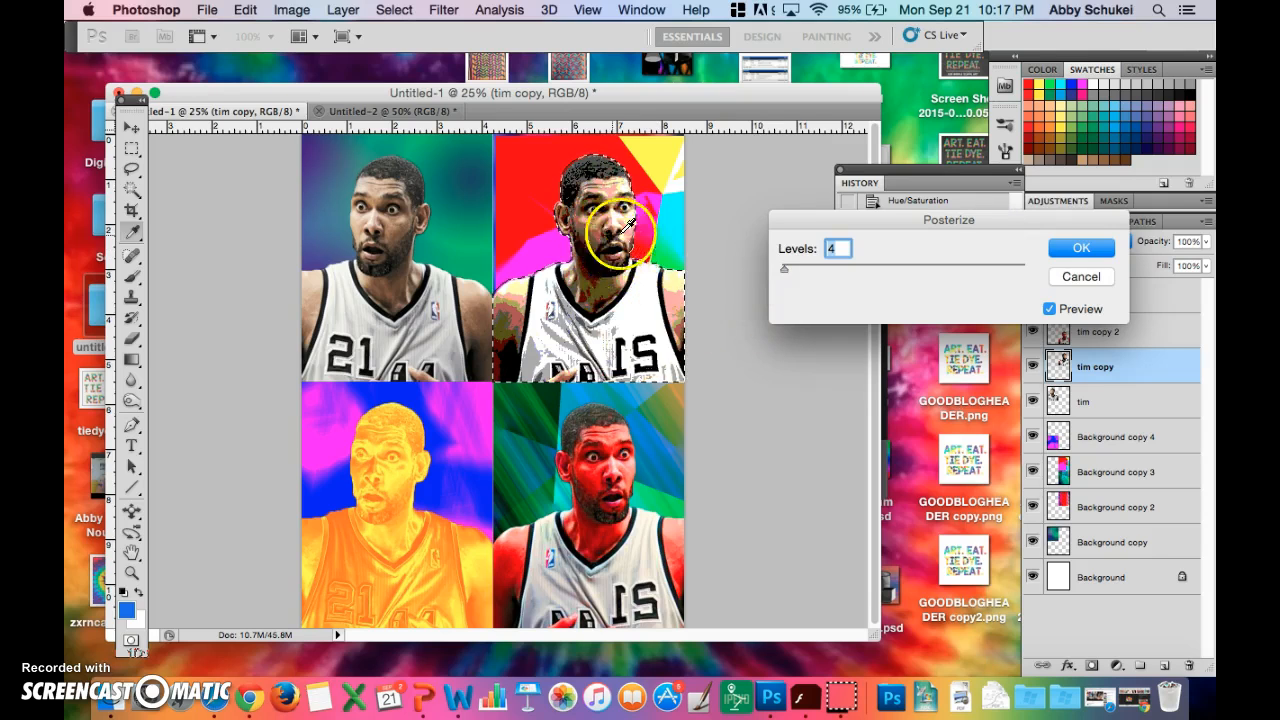
{"action": "mouse_move", "coordinate": [788, 270]}
{"action": "left_mouse_down"}
{"action": "mouse_move", "coordinate": [940, 280]}
{"action": "mouse_move", "coordinate": [942, 267]}
{"action": "mouse_move", "coordinate": [783, 275]}
{"action": "left_mouse_up"}
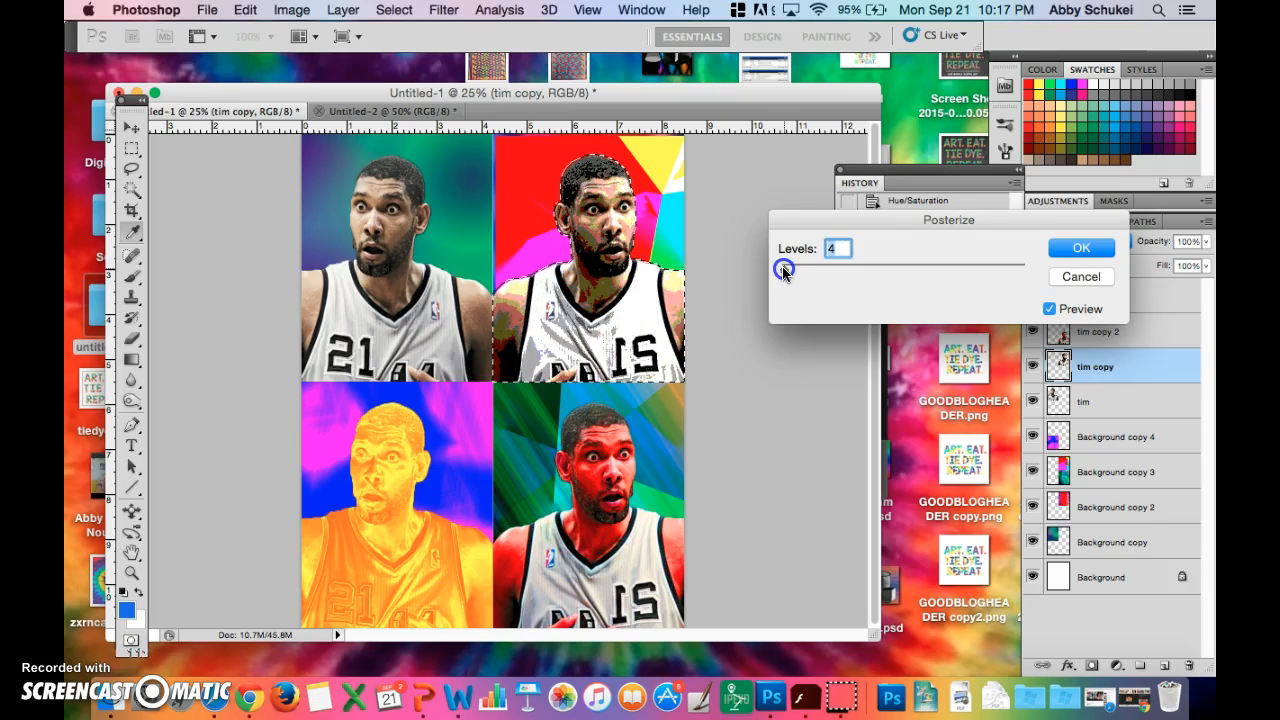
{"action": "left_click", "coordinate": [1081, 248]}
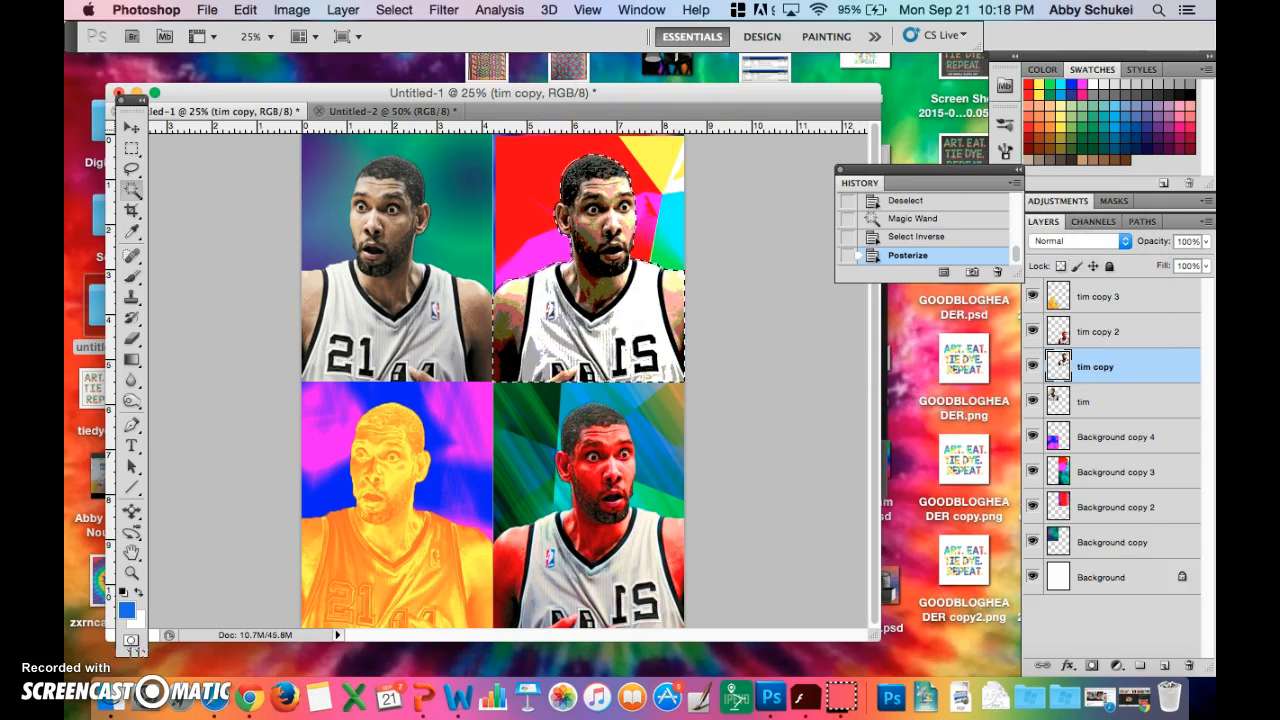
- Apply a Gradient Map to the posterized upper-right figure using the blue-red-yellow gradient
{"action": "left_click", "coordinate": [292, 10]}
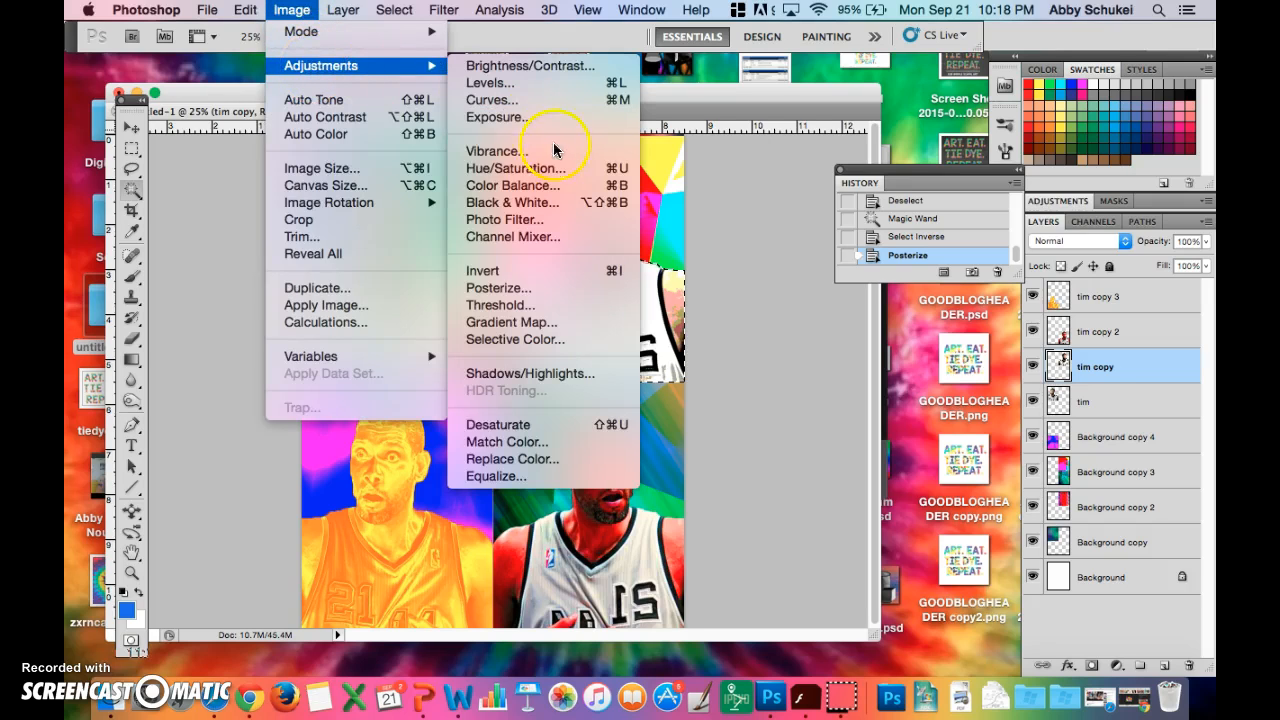
{"action": "left_click", "coordinate": [531, 323]}
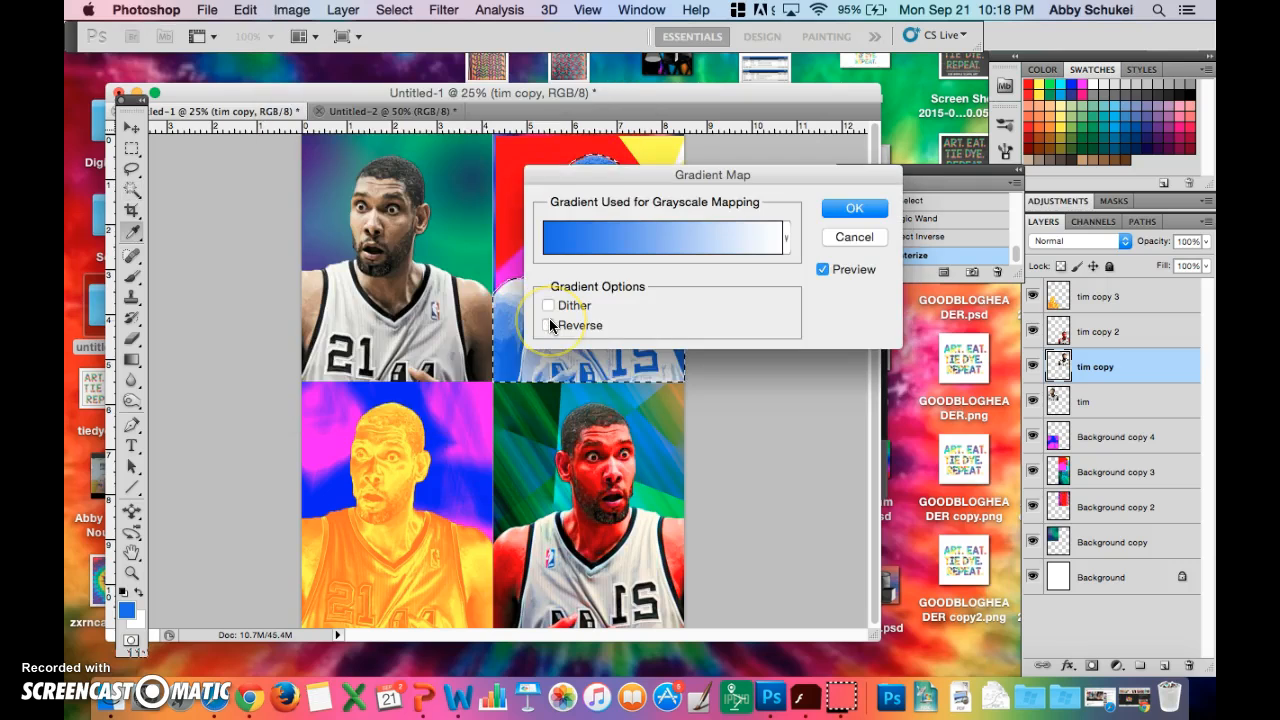
{"action": "left_click_drag", "start_coordinate": [787, 177], "coordinate": [1013, 93]}
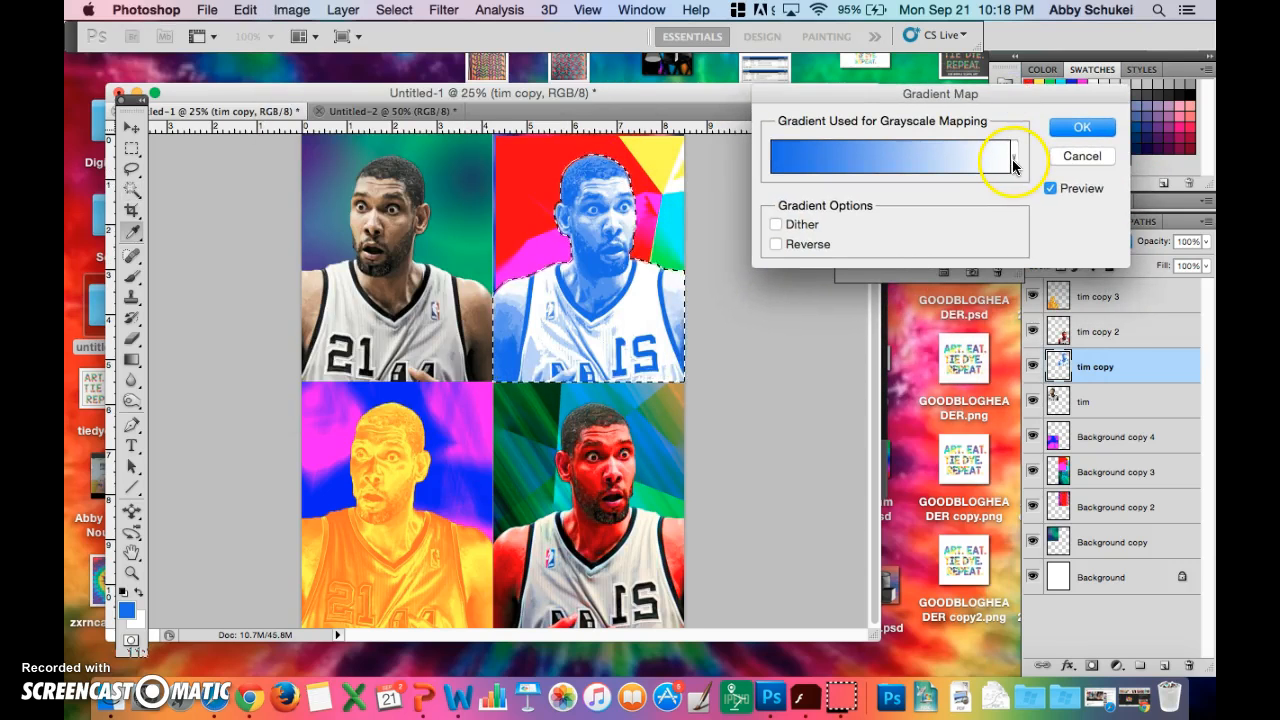
{"action": "left_click", "coordinate": [1012, 160]}
{"action": "left_click", "coordinate": [915, 202]}
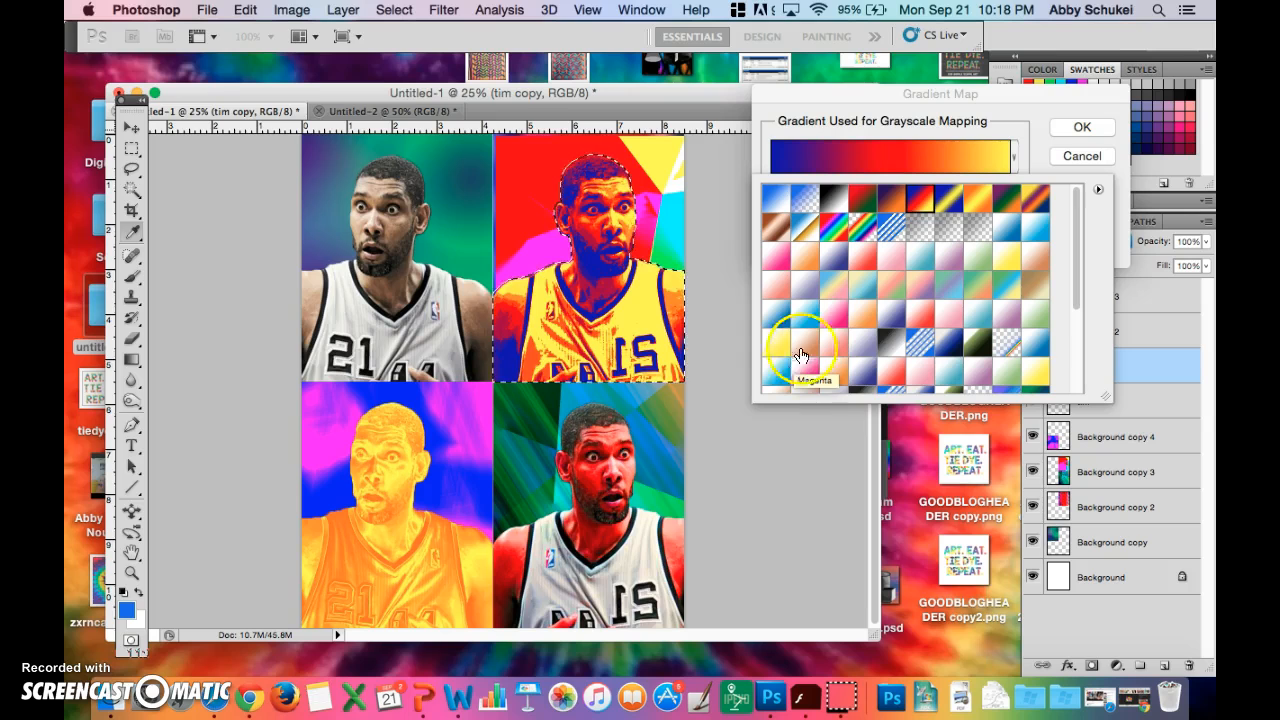
{"action": "left_click", "coordinate": [1083, 157]}
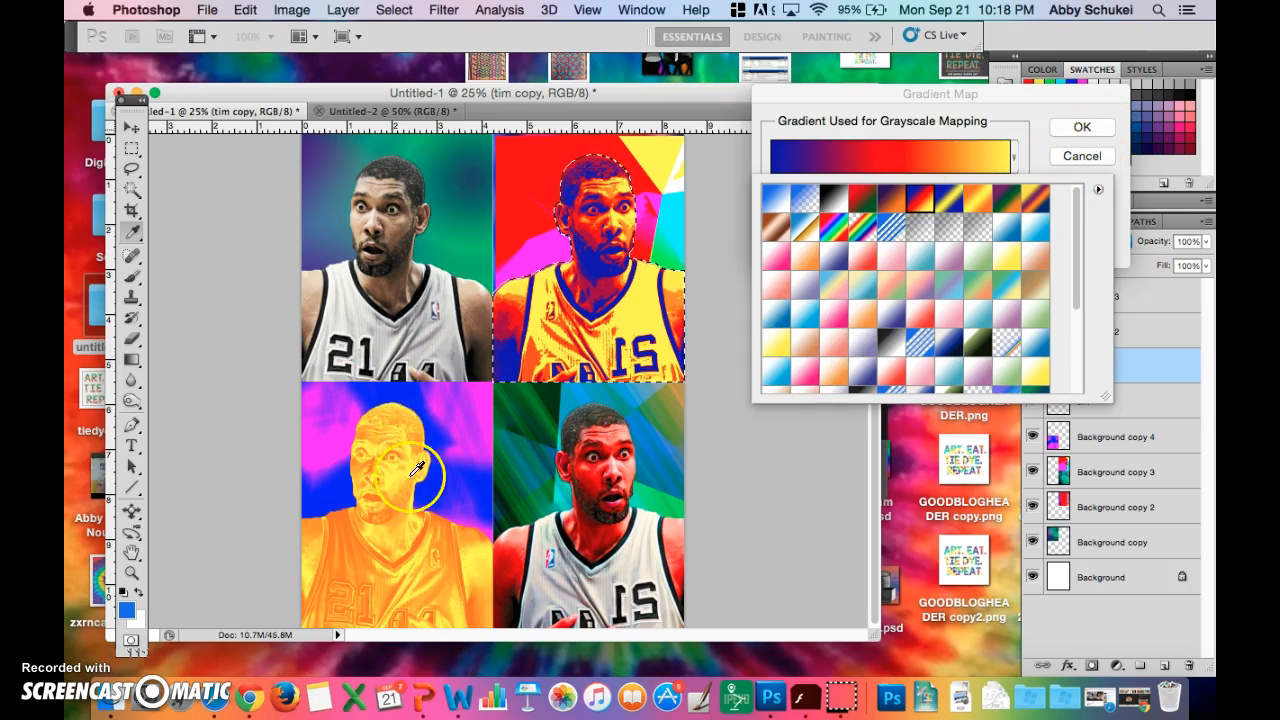
{"action": "left_click", "coordinate": [592, 322]}
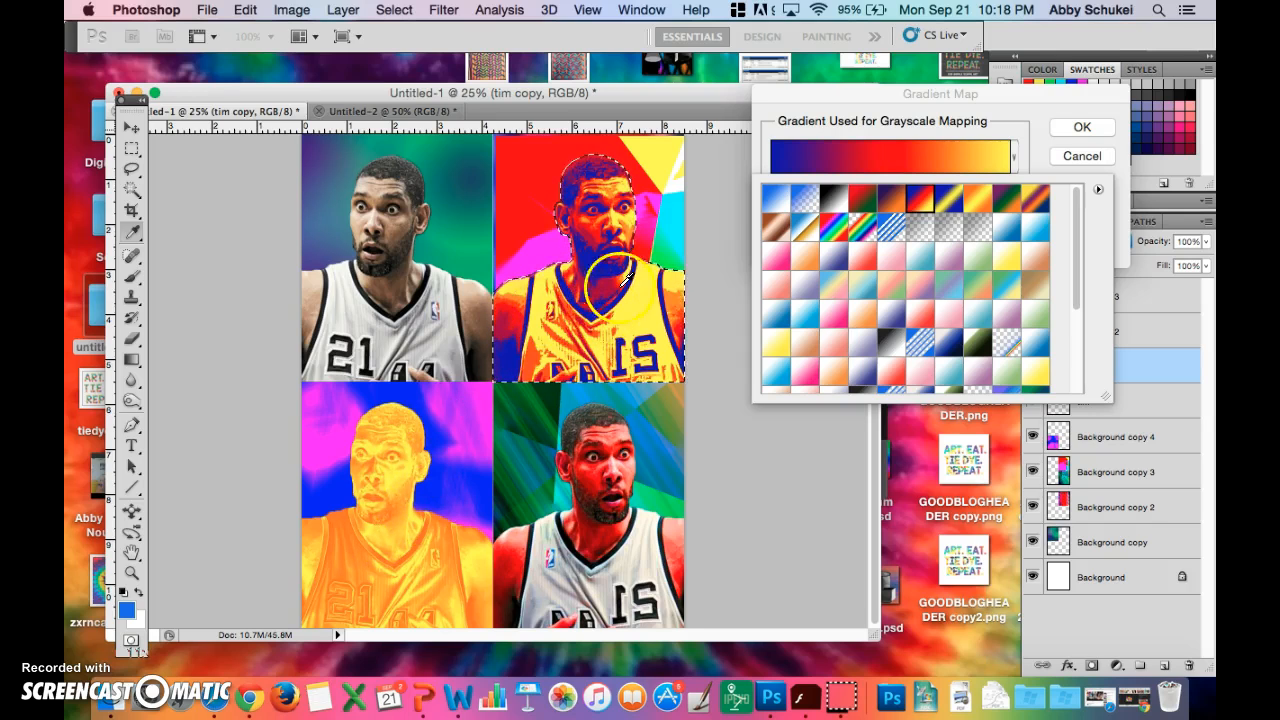
{"action": "left_click", "coordinate": [1082, 127]}
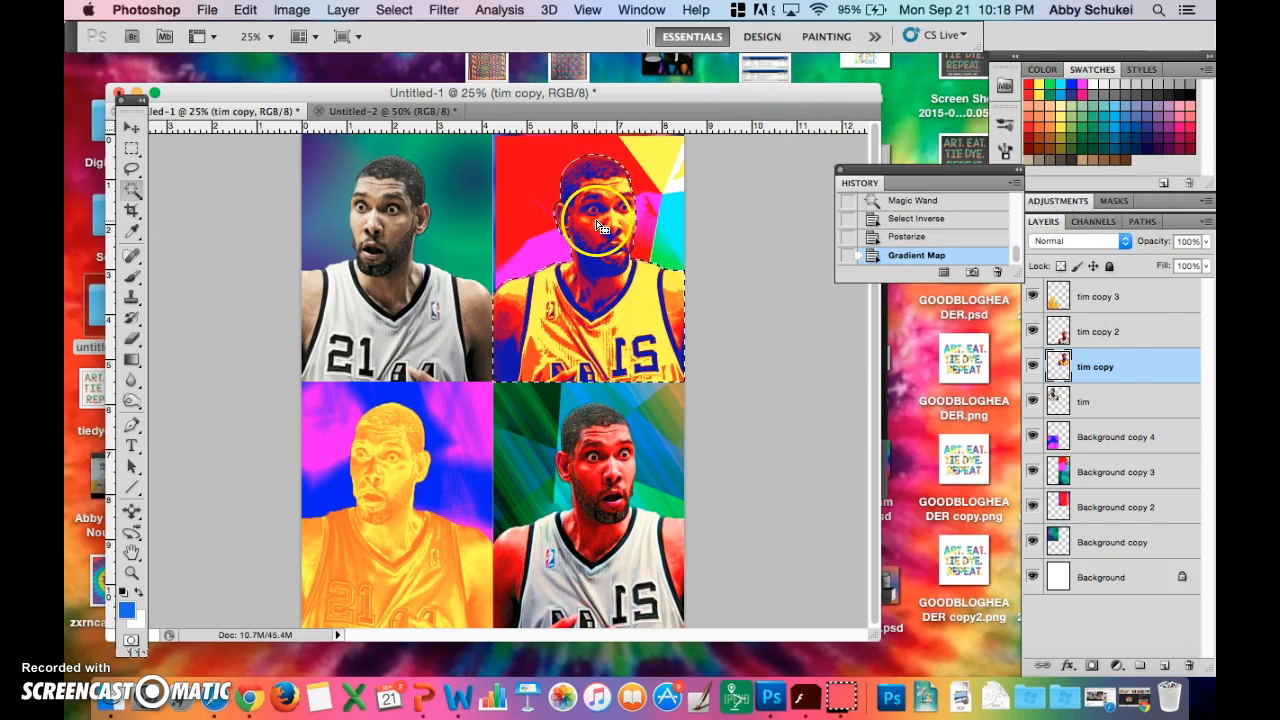
- Apply Auto Contrast to the selected upper-right figure on the tim copy layer
{"action": "left_click", "coordinate": [343, 11]}
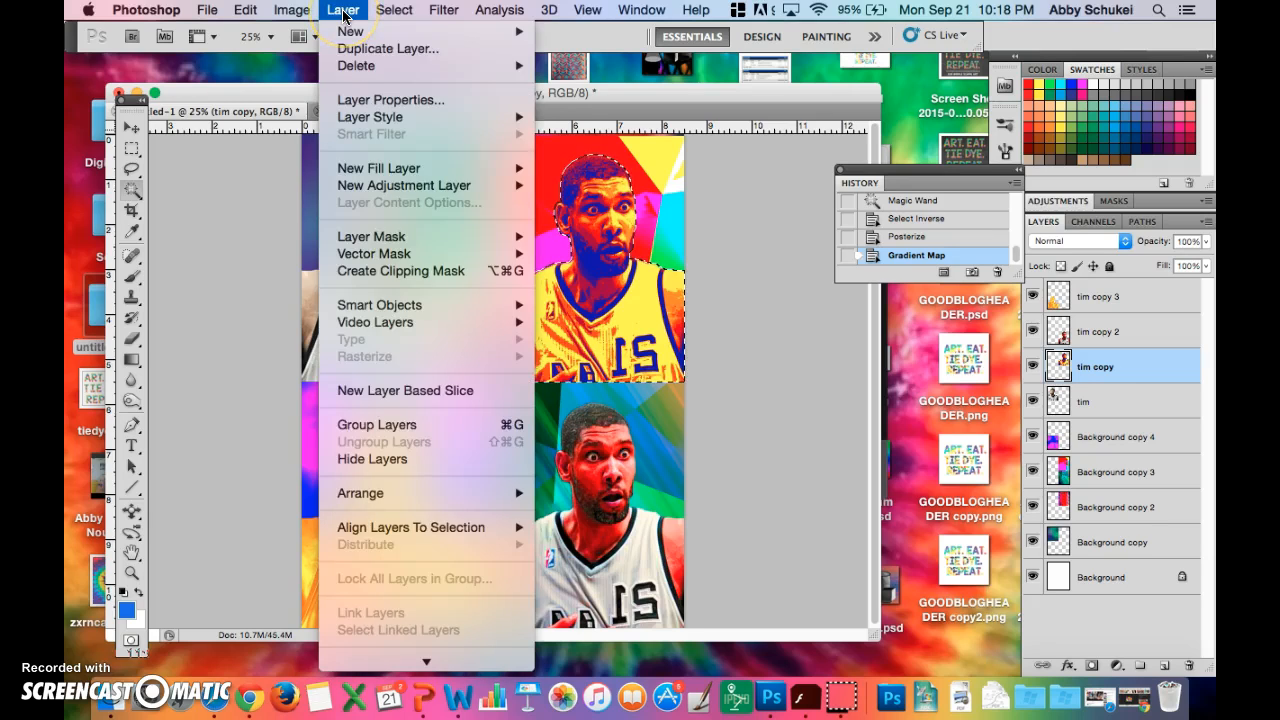
{"action": "mouse_move", "coordinate": [298, 16]}
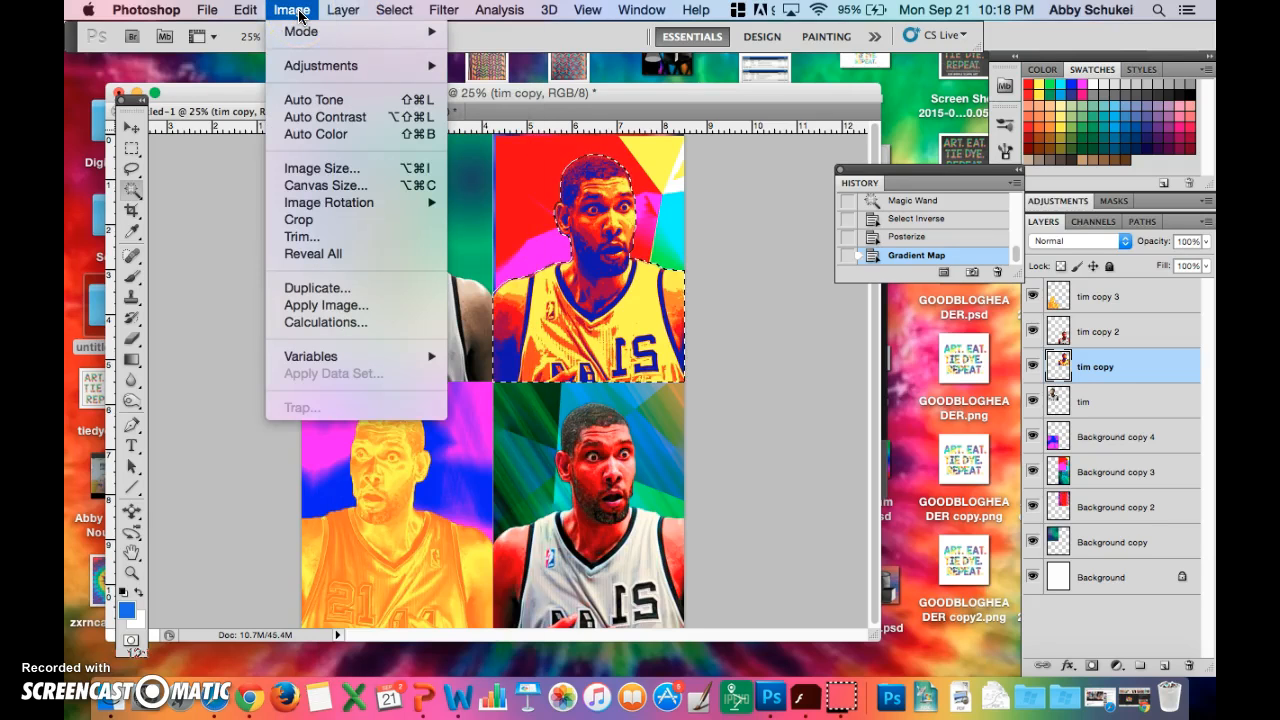
{"action": "left_click", "coordinate": [322, 115]}
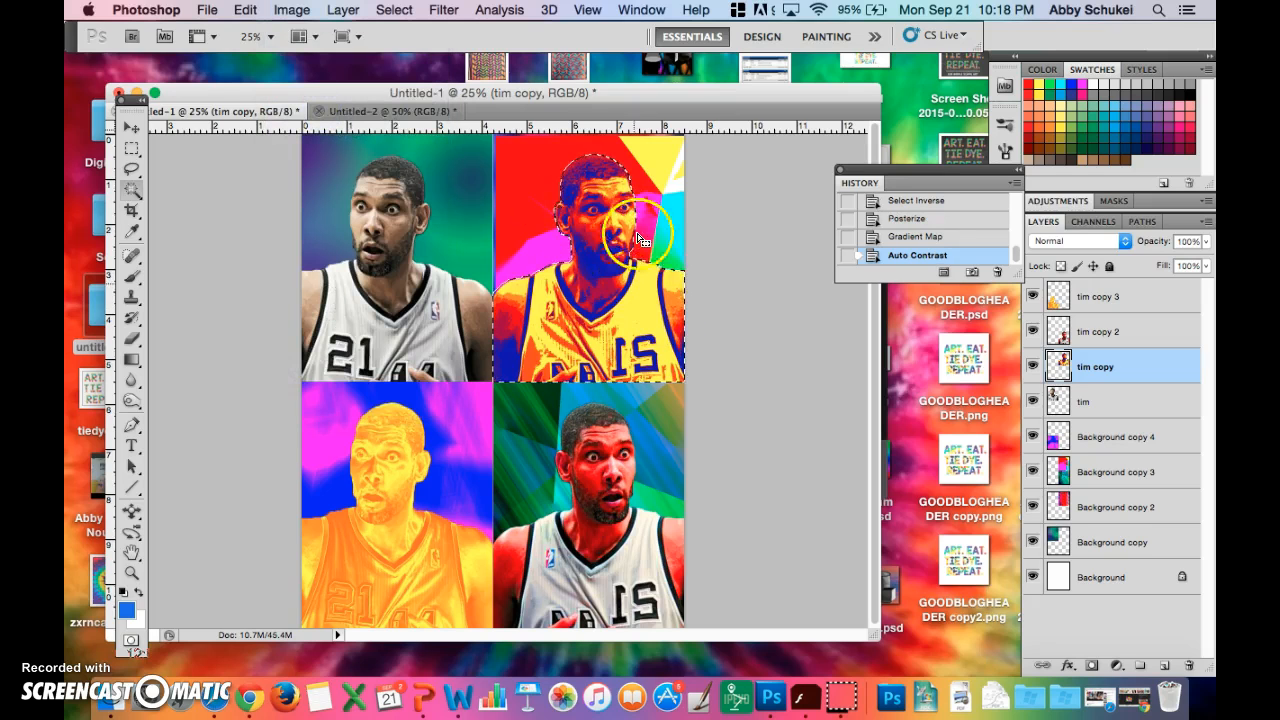
- Try the Glowing Edges filter on the selected upper-right figure with edge width 2, edge brightness 6 and smoothness 5, and undo it
{"action": "left_click", "coordinate": [344, 10]}
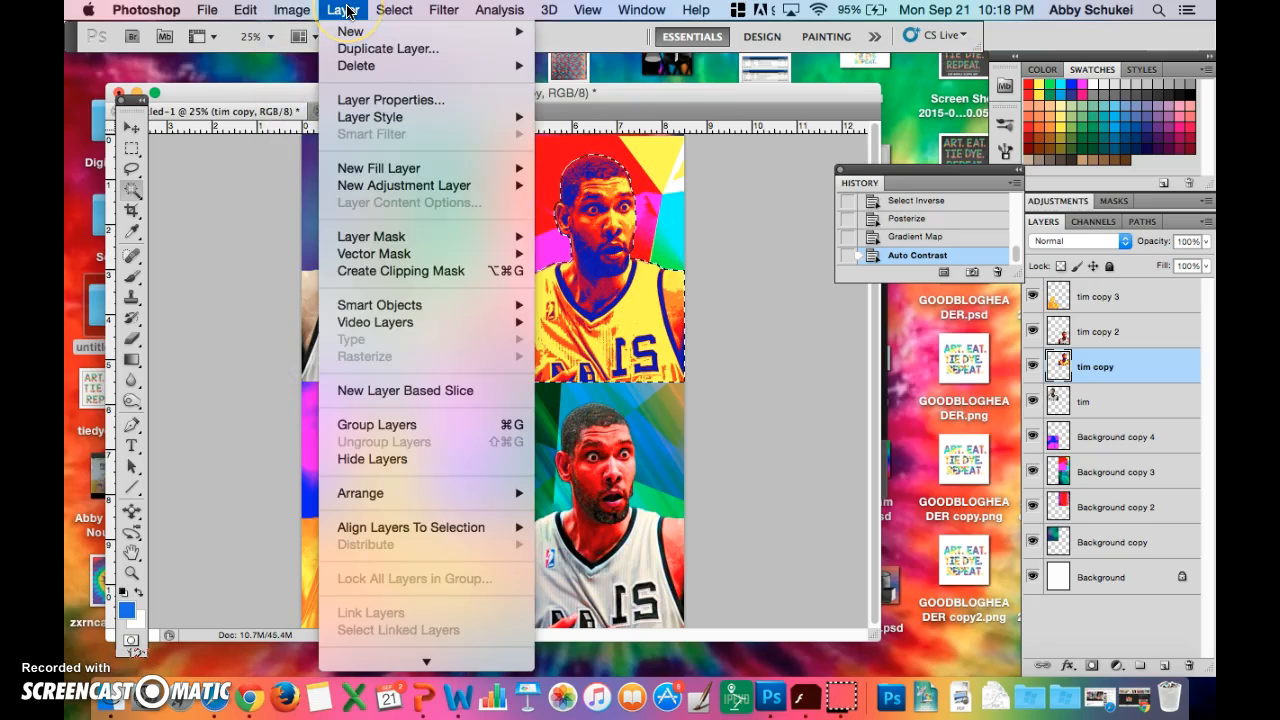
{"action": "mouse_move", "coordinate": [305, 10]}
{"action": "mouse_move", "coordinate": [309, 64]}
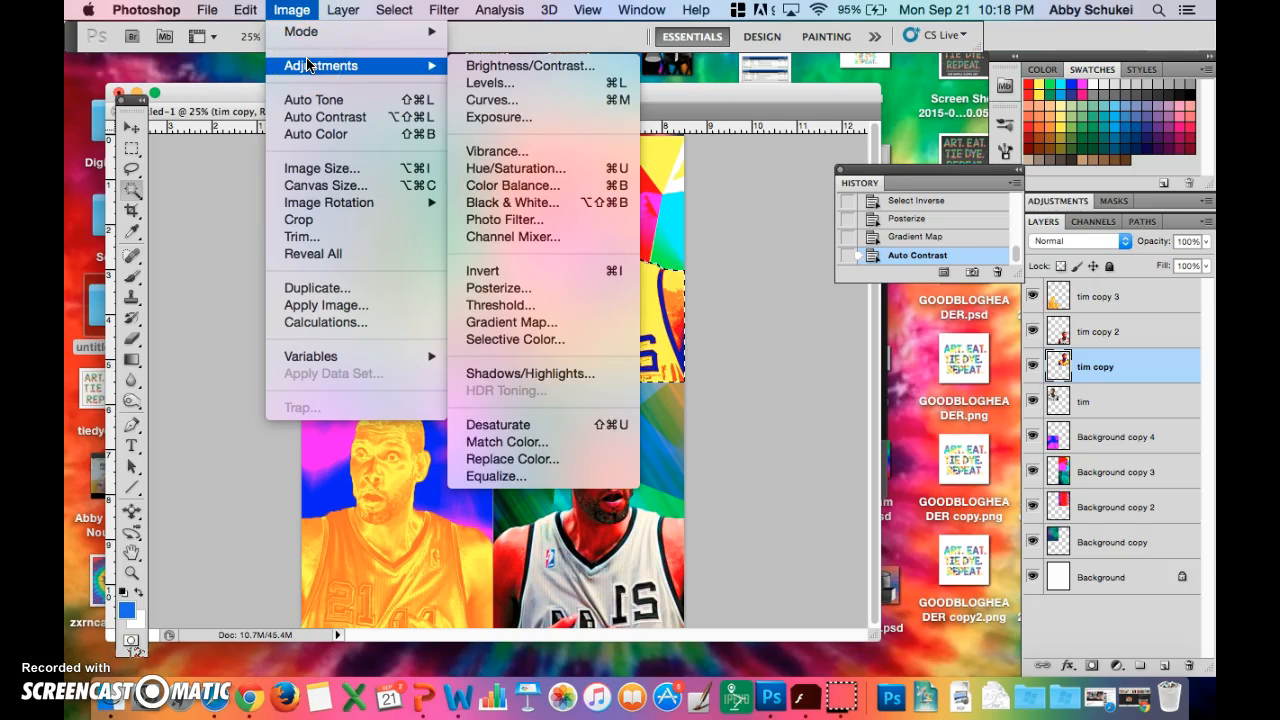
{"action": "mouse_move", "coordinate": [443, 10]}
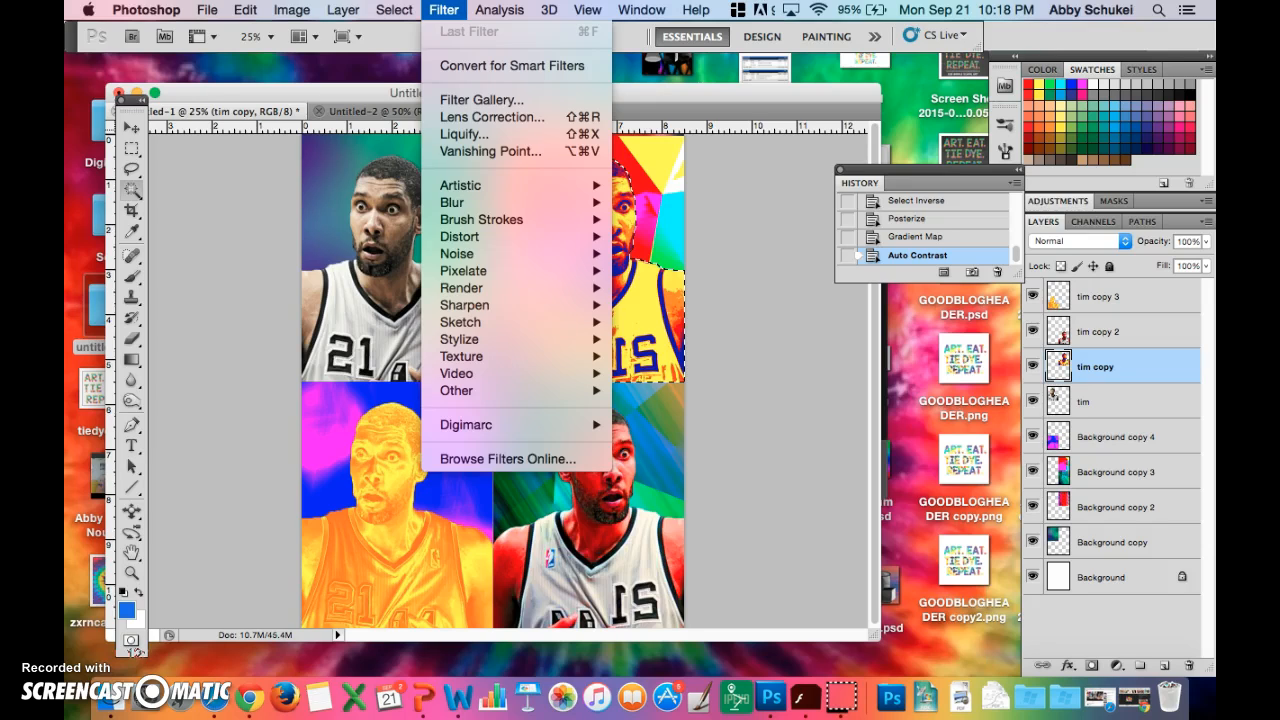
{"action": "mouse_move", "coordinate": [498, 398]}
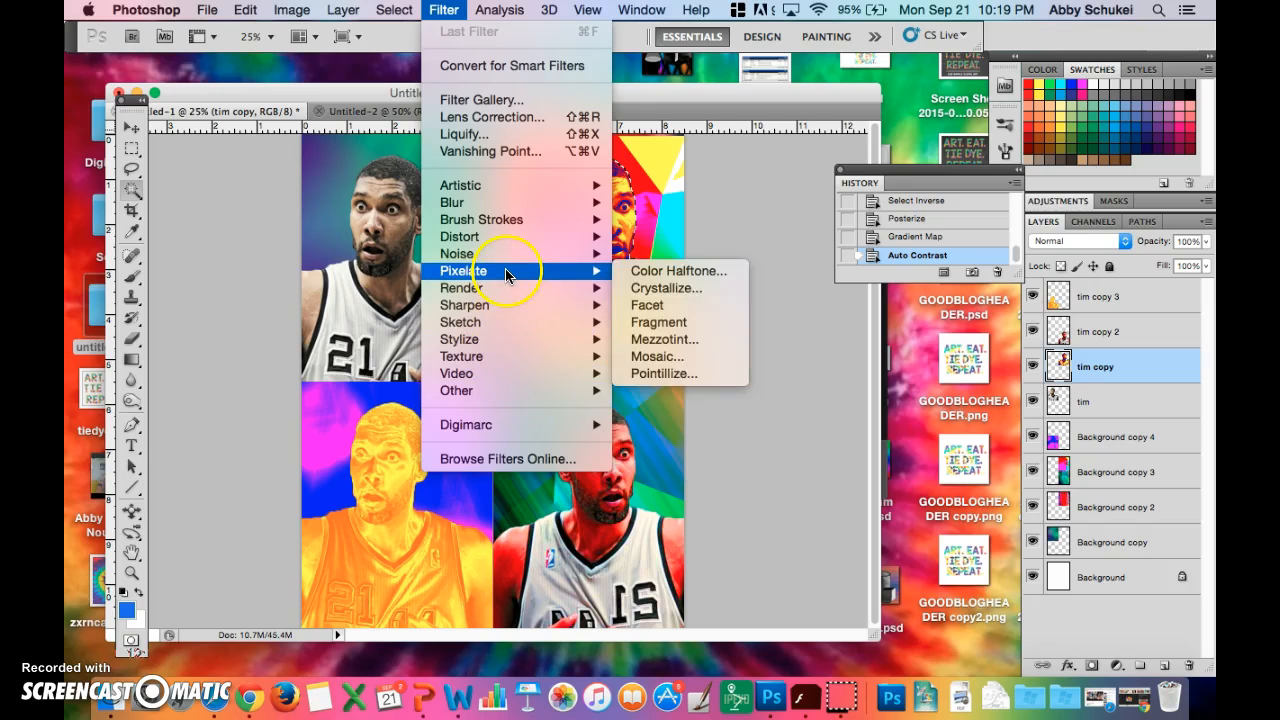
{"action": "mouse_move", "coordinate": [500, 340]}
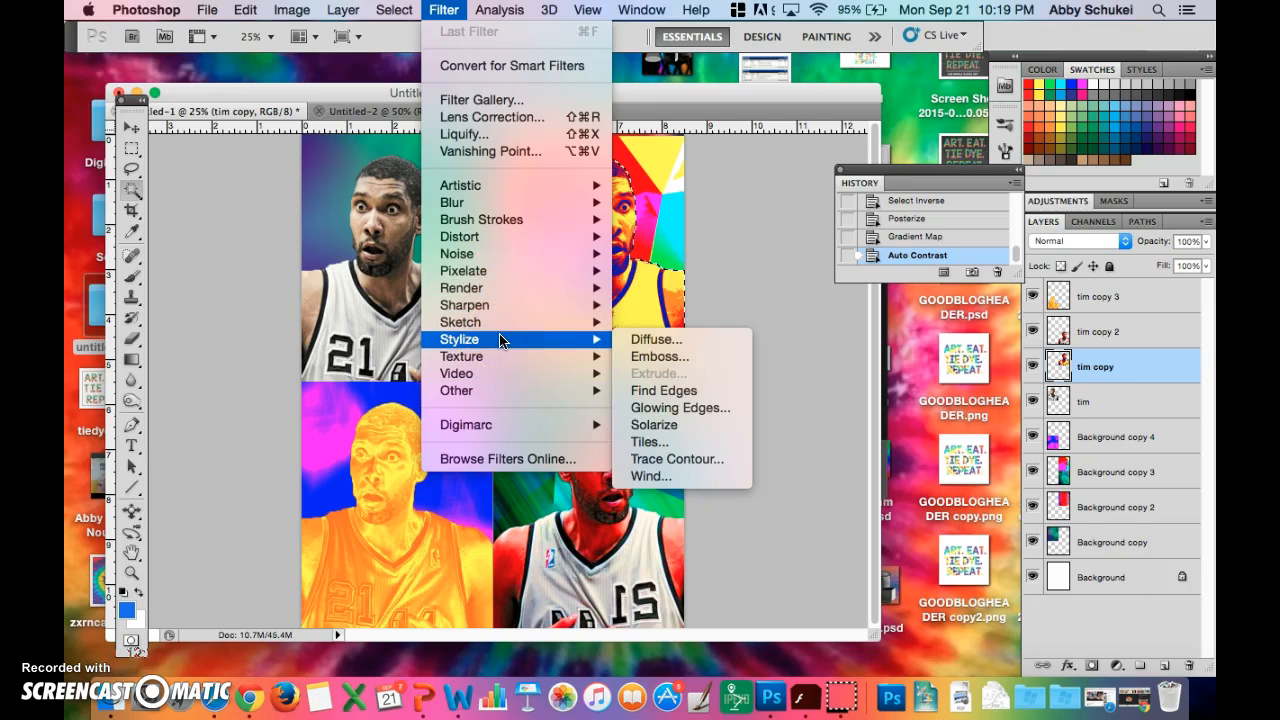
{"action": "left_click", "coordinate": [680, 410]}
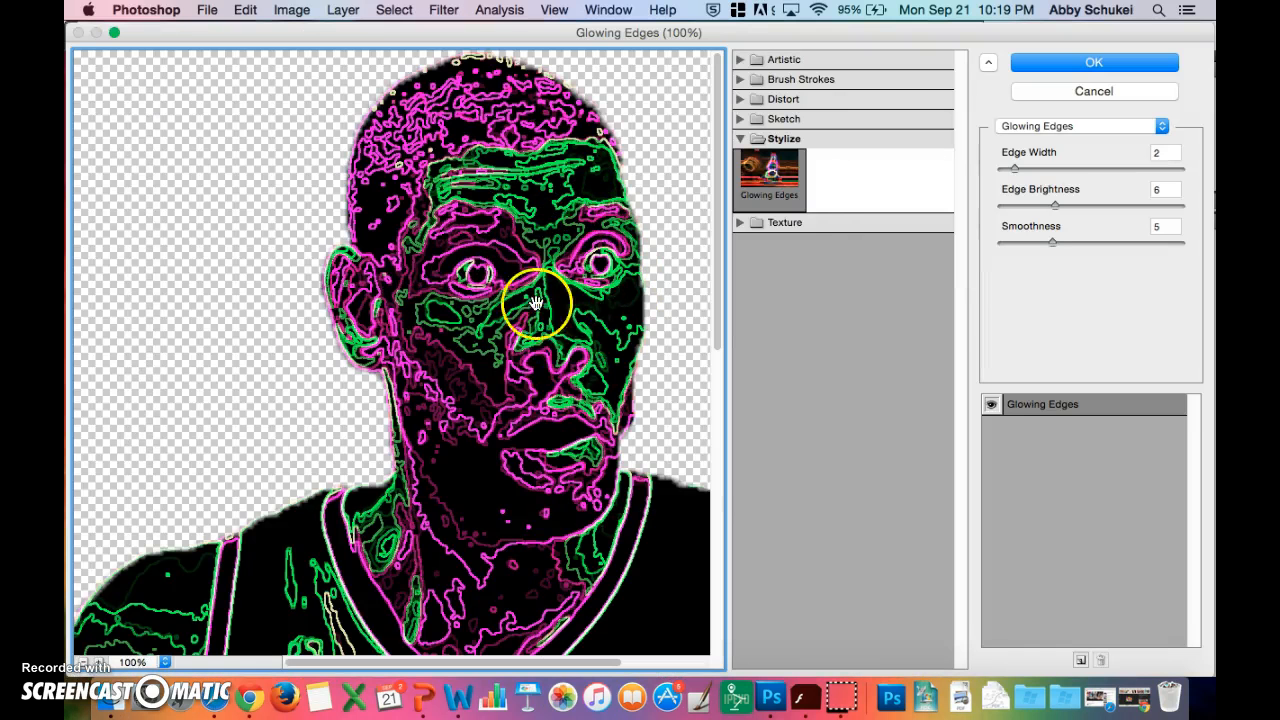
{"action": "scroll", "coordinate": [538, 347], "scroll_direction": "down", "scroll_amount": 1}
{"action": "scroll", "coordinate": [538, 347], "scroll_direction": "down", "scroll_amount": 8}
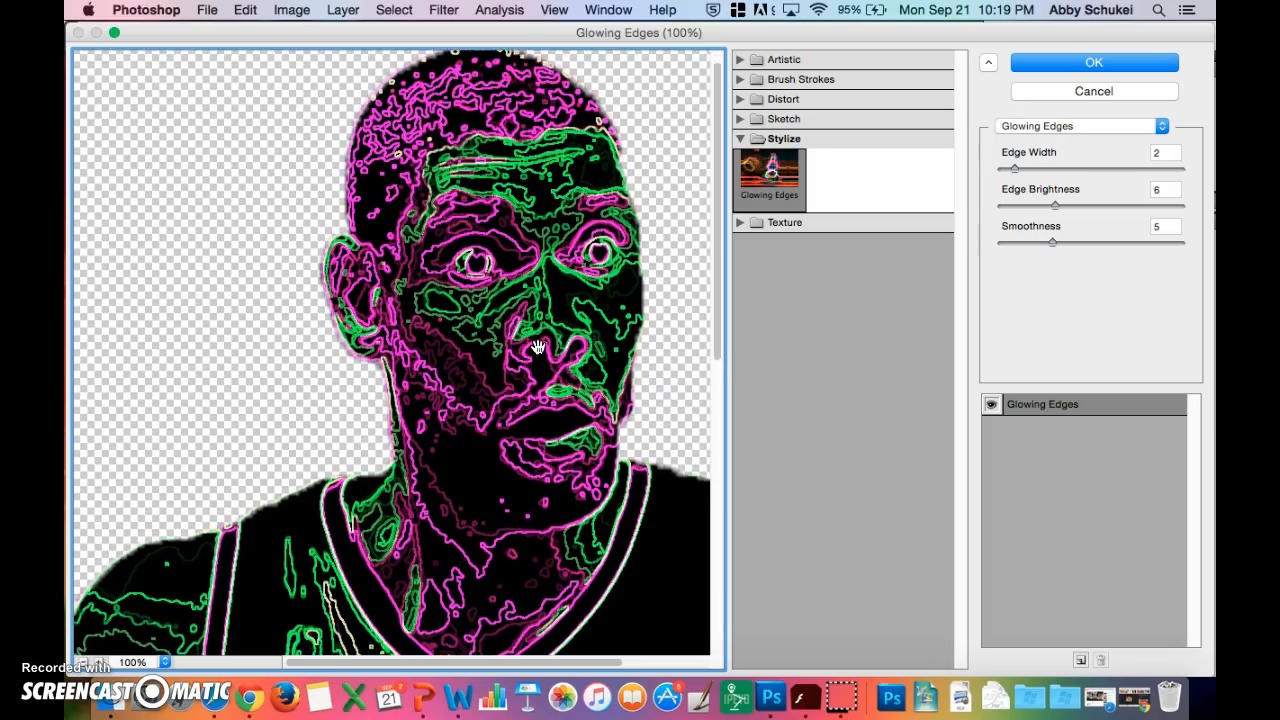
{"action": "scroll", "coordinate": [538, 347], "scroll_direction": "down", "scroll_amount": 3}
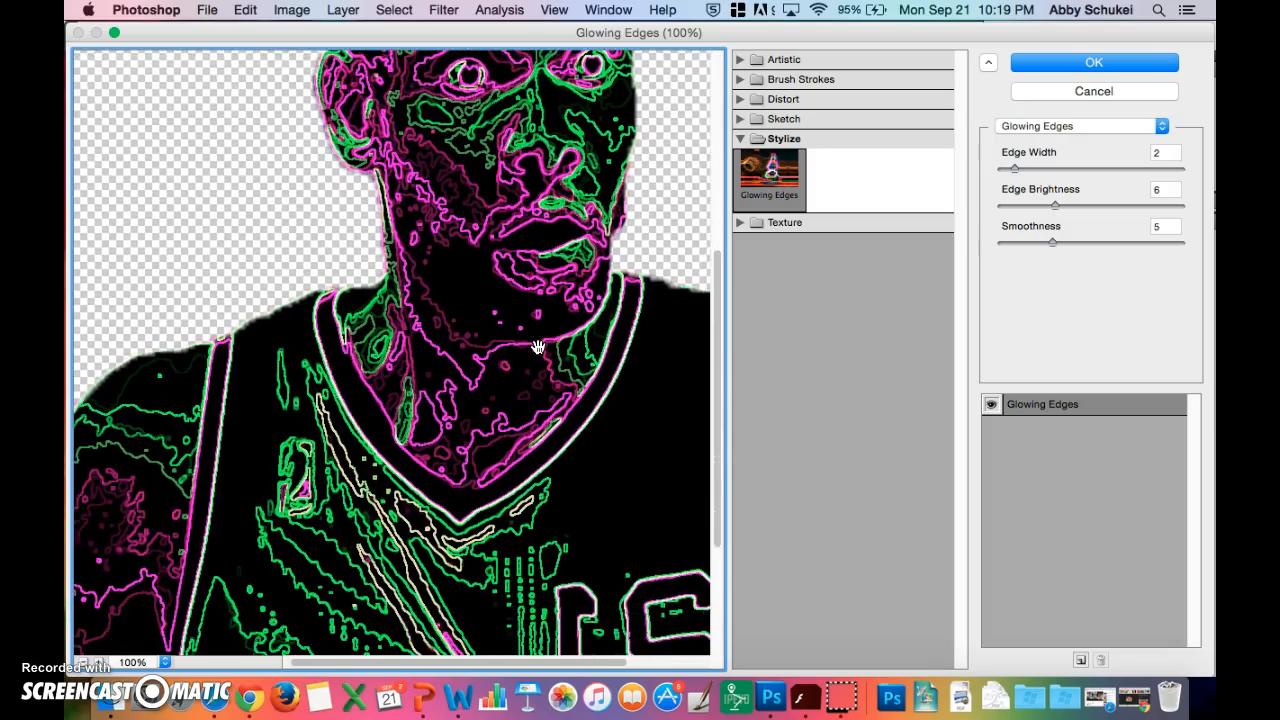
{"action": "scroll", "coordinate": [536, 345], "scroll_direction": "up", "scroll_amount": 7}
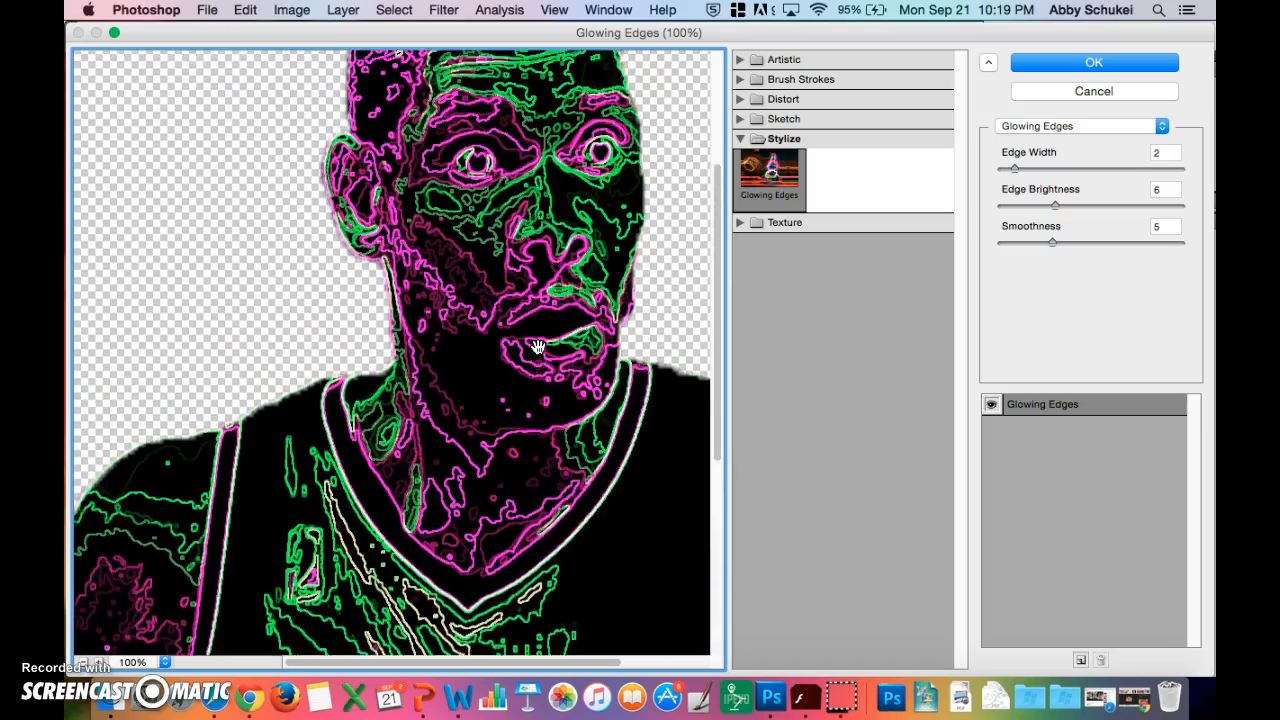
{"action": "left_click", "coordinate": [1142, 68]}
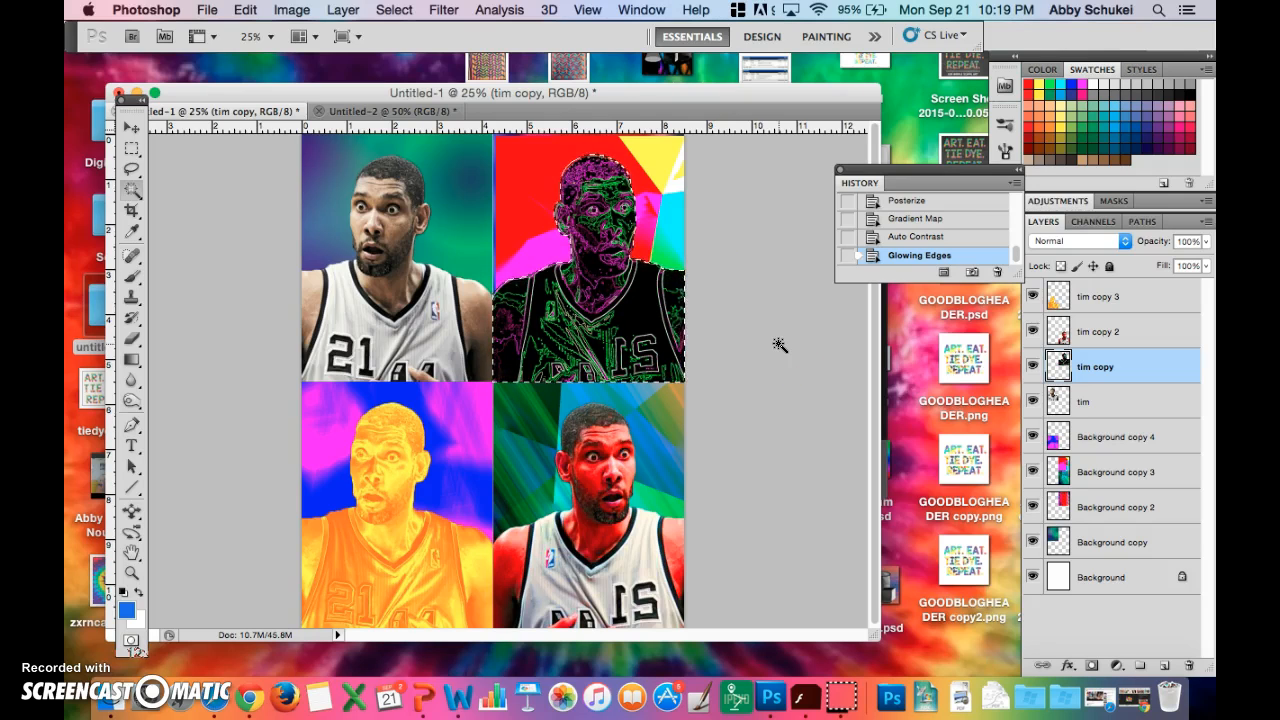
{"action": "key", "text": "super+z"}
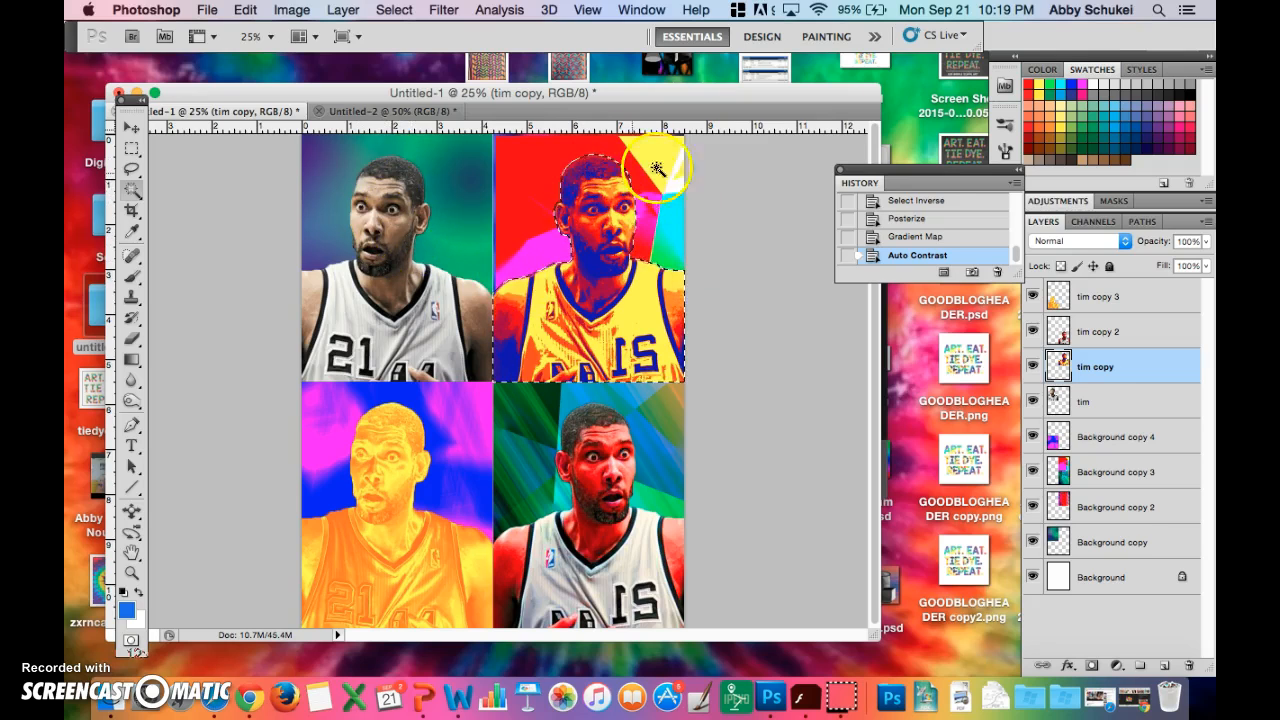
- Deselect the upper-right figure and select the upper-left figure on the tim layer by inverting a Magic Wand selection of its surroundings
{"action": "left_click", "coordinate": [716, 189]}
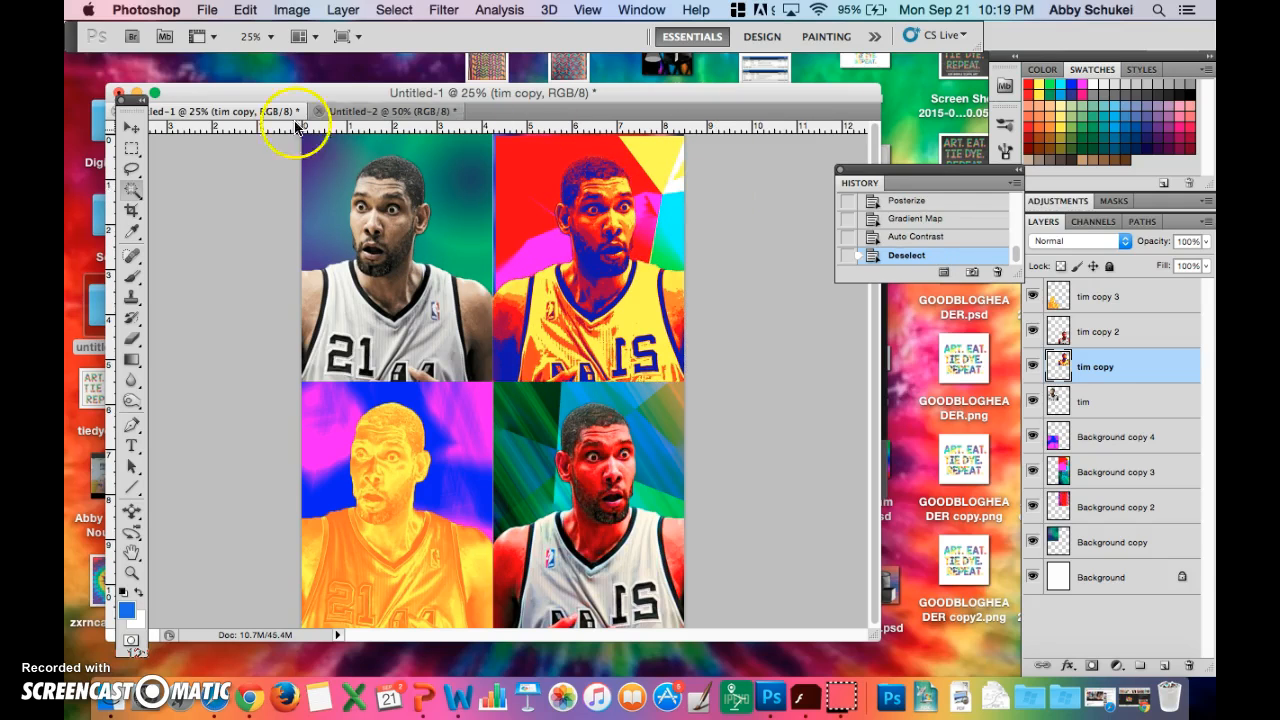
{"action": "left_click", "coordinate": [322, 168]}
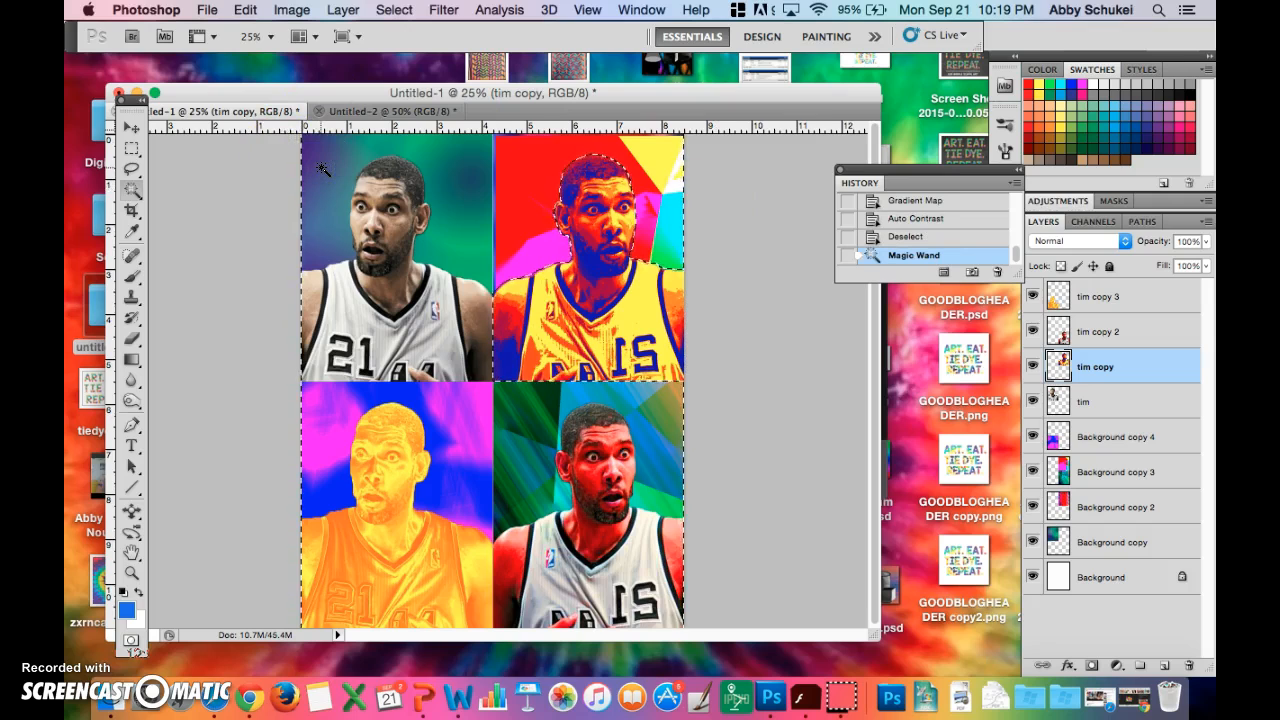
{"action": "key", "text": "super+z"}
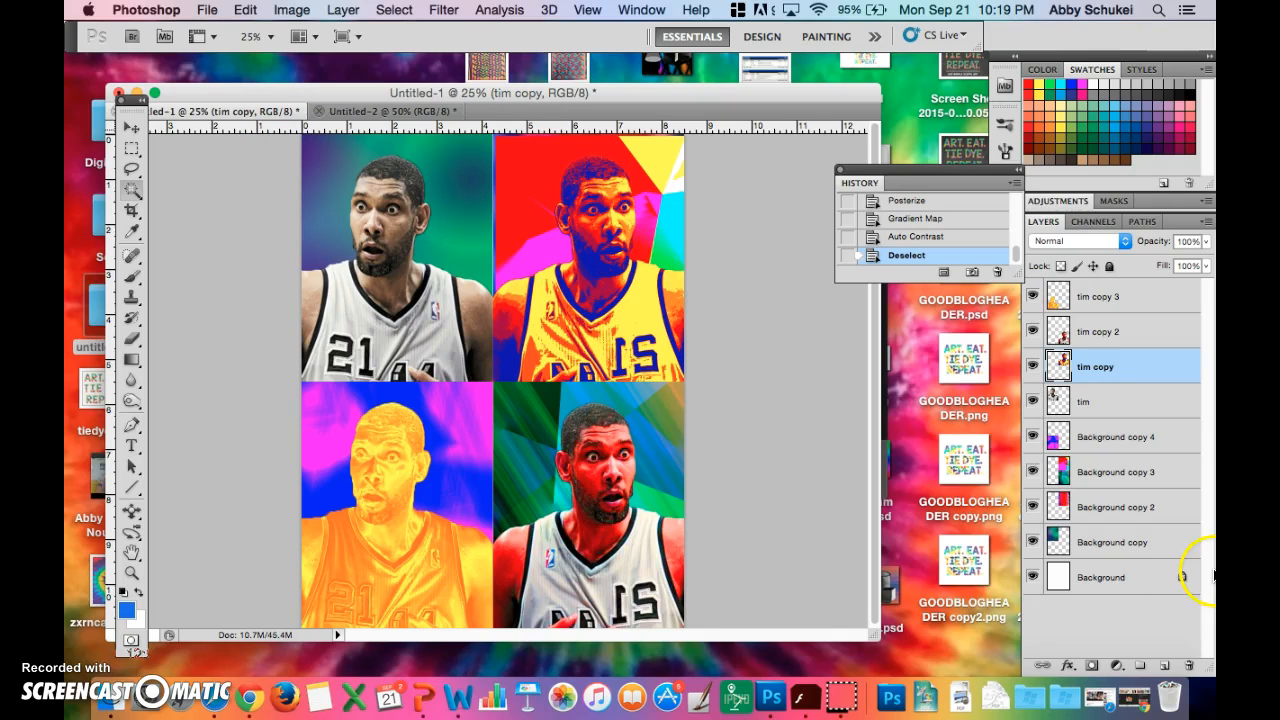
{"action": "left_click", "coordinate": [1100, 405]}
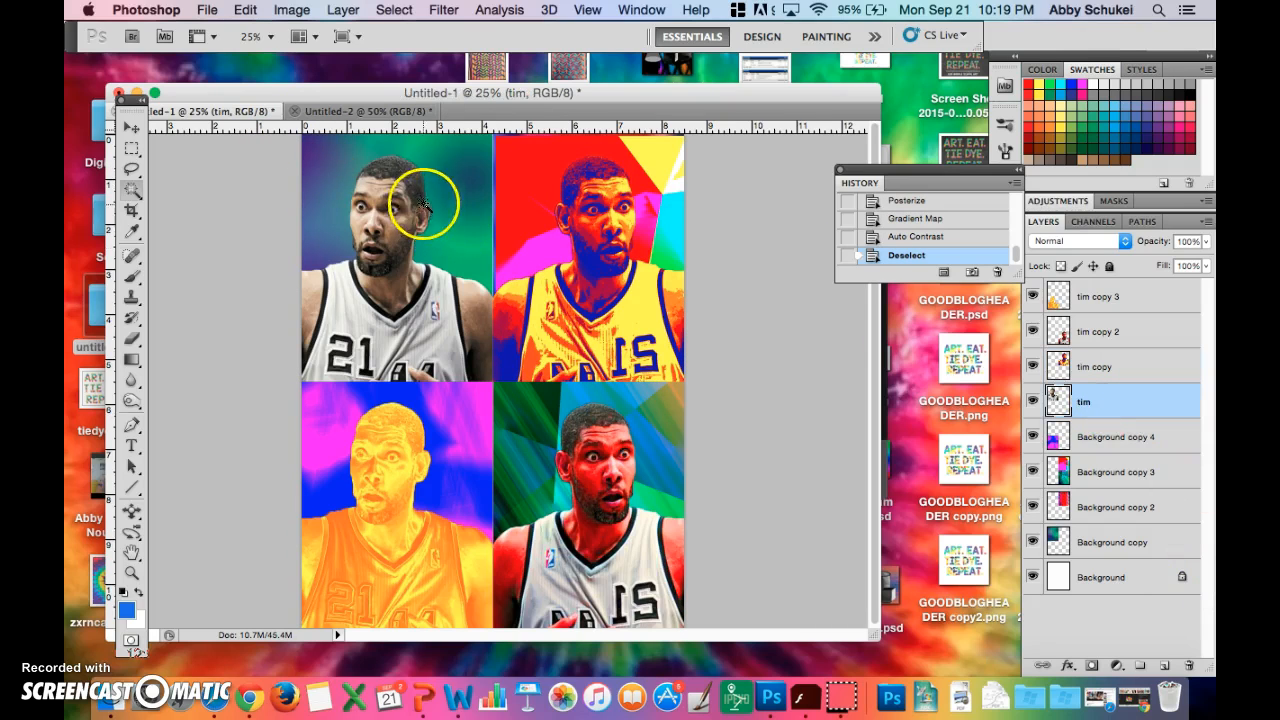
{"action": "left_click", "coordinate": [450, 177]}
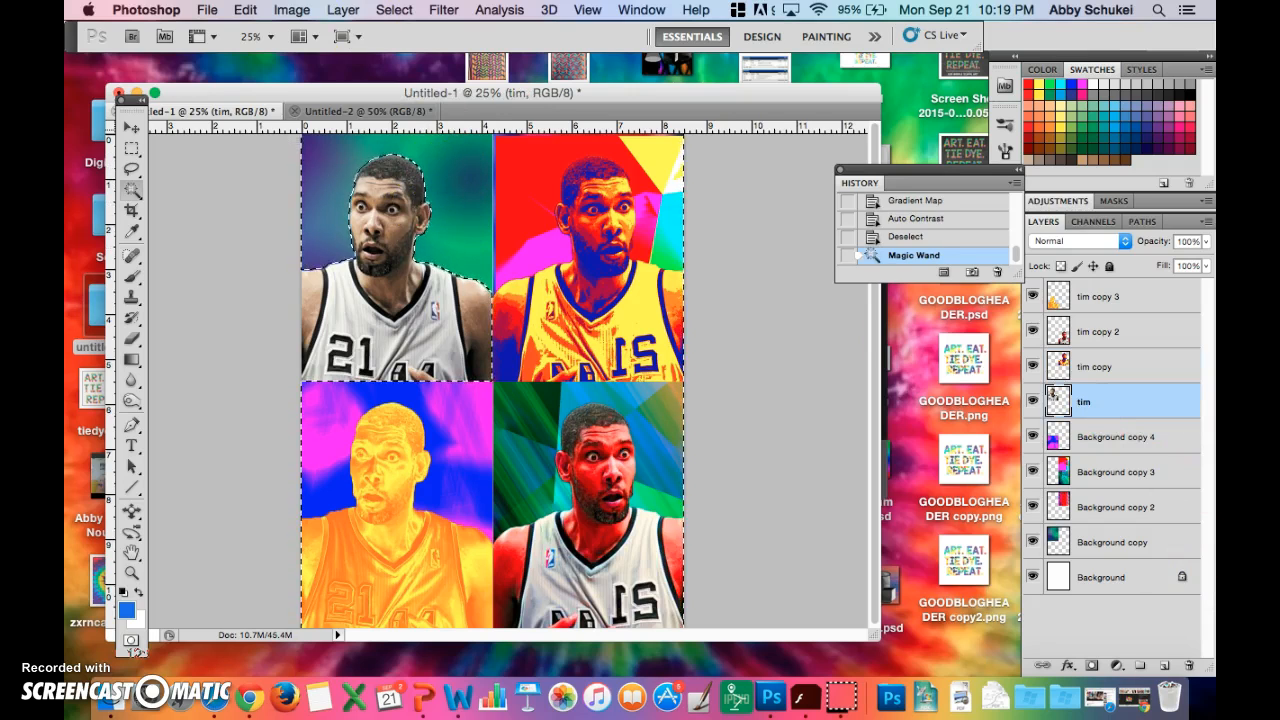
{"action": "left_click", "coordinate": [387, 11]}
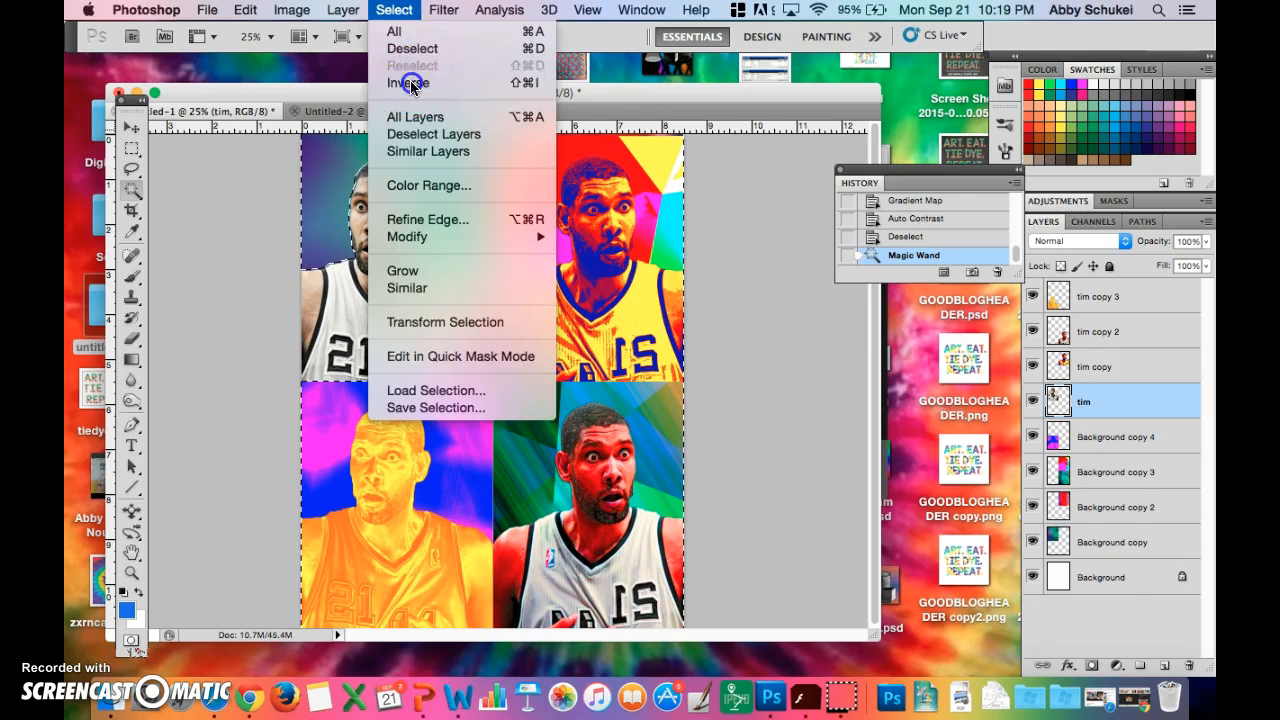
{"action": "left_click", "coordinate": [398, 80]}
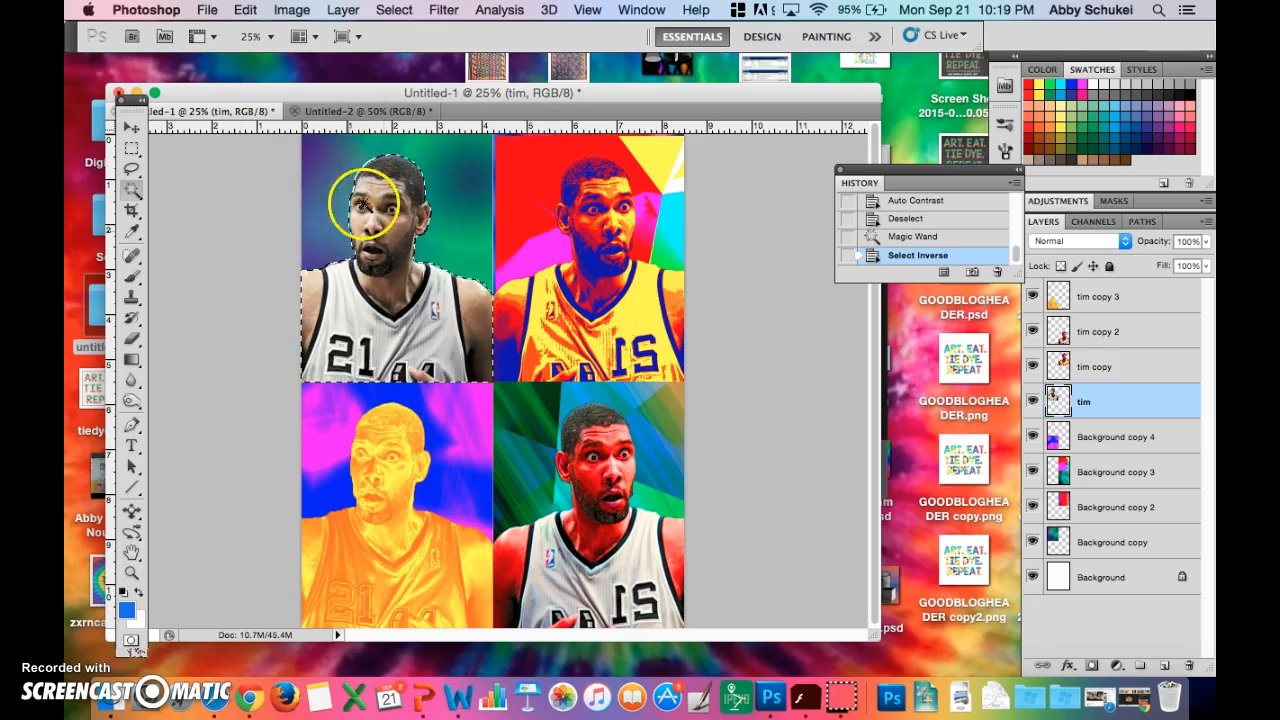
- Preview Artistic filters such as Neon Glow, Palette Knife, Paint Daubs, Sponge and Fresco on the selected upper-left figure
{"action": "left_click", "coordinate": [448, 10]}
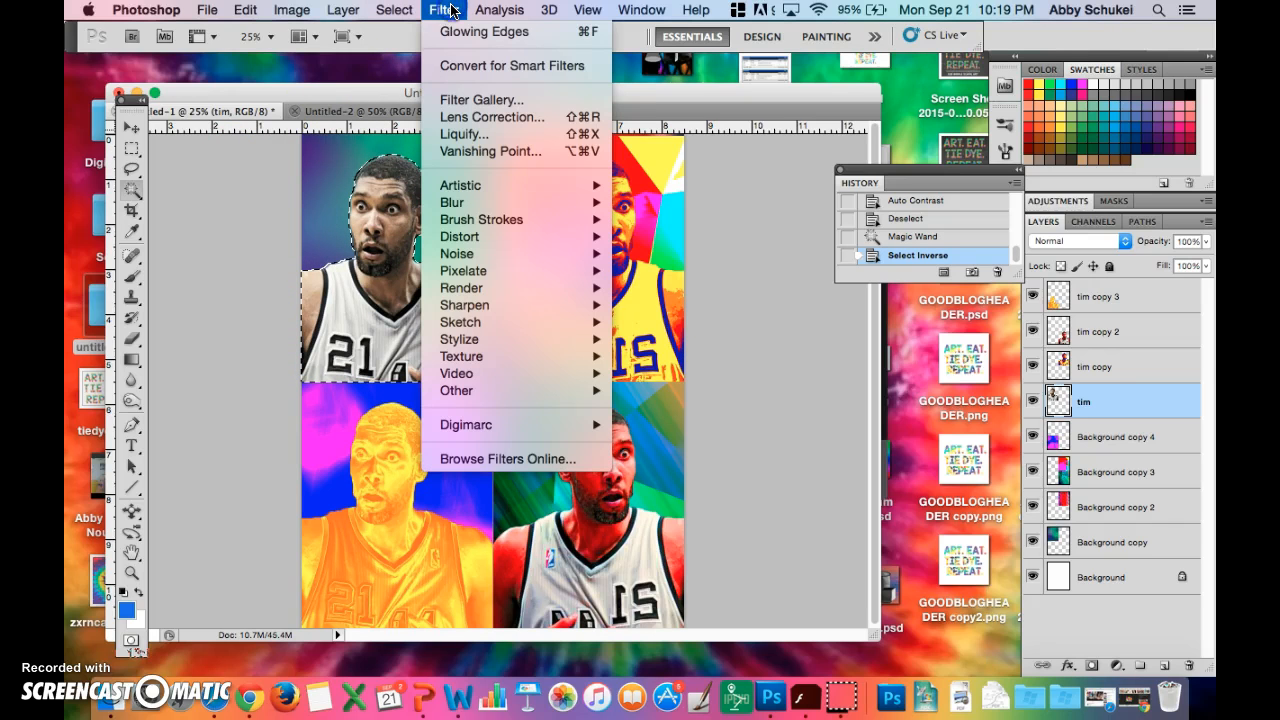
{"action": "mouse_move", "coordinate": [497, 186]}
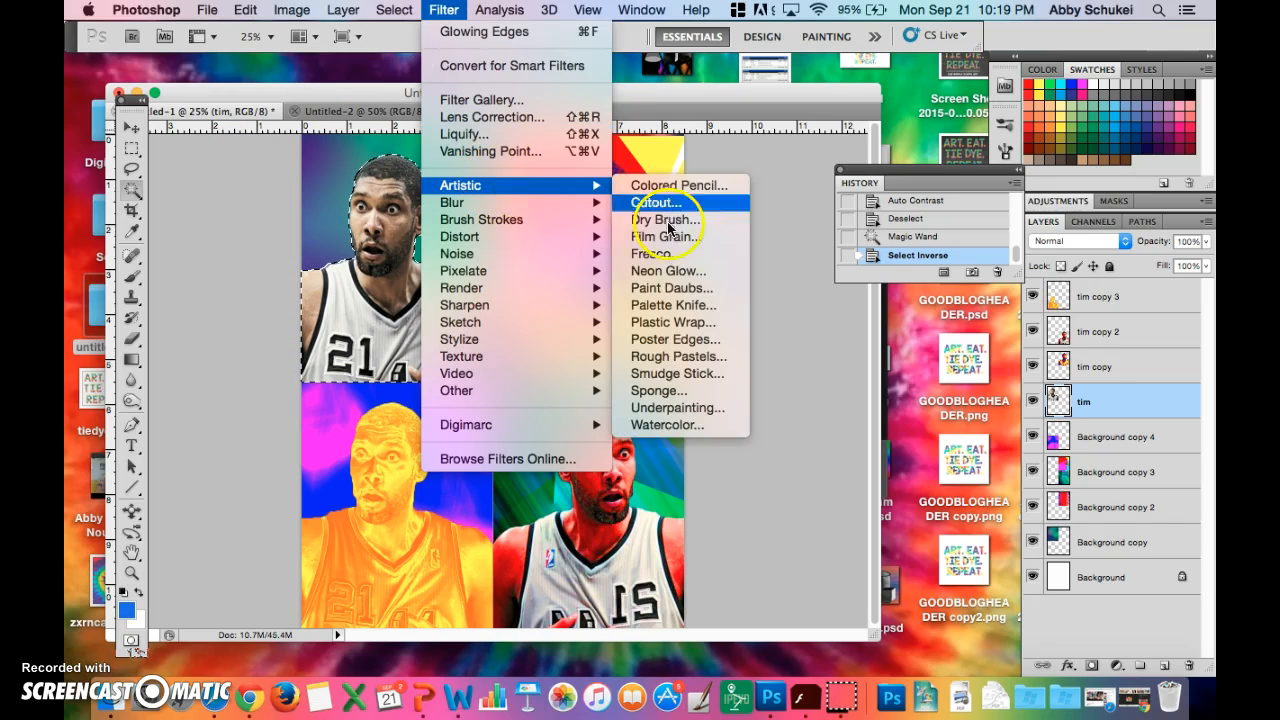
{"action": "left_click", "coordinate": [688, 272]}
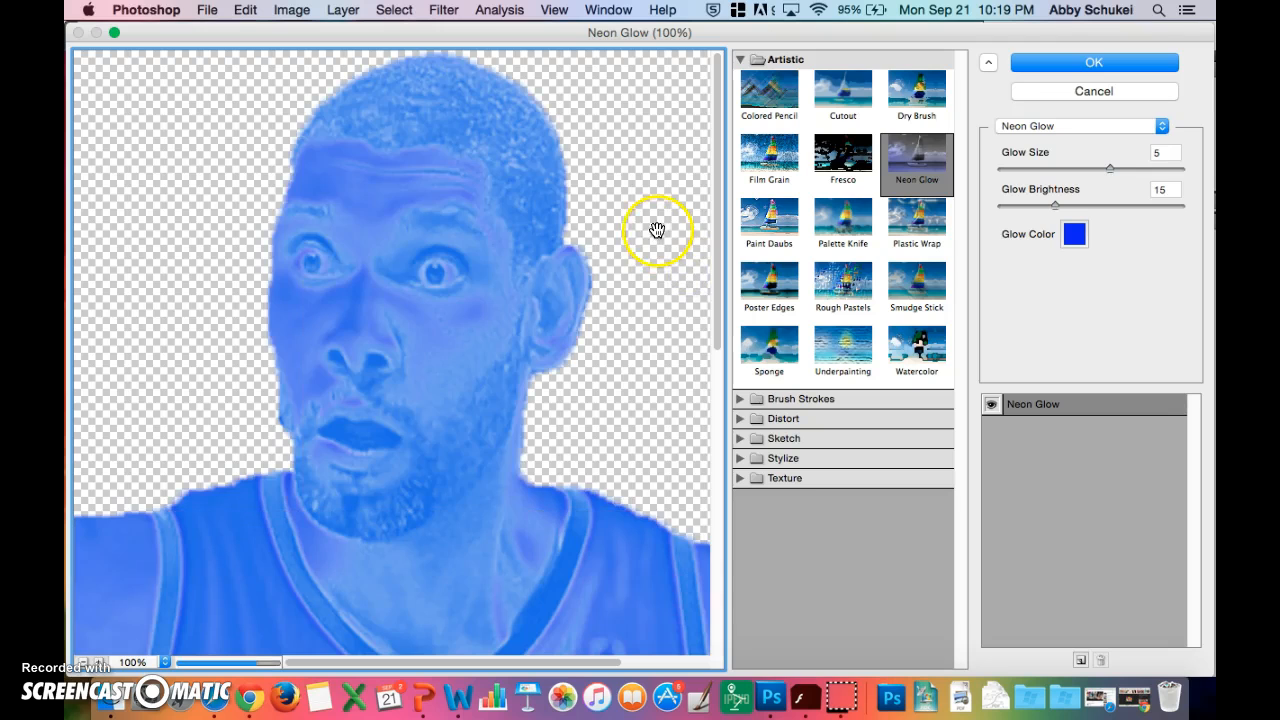
{"action": "left_click", "coordinate": [836, 215]}
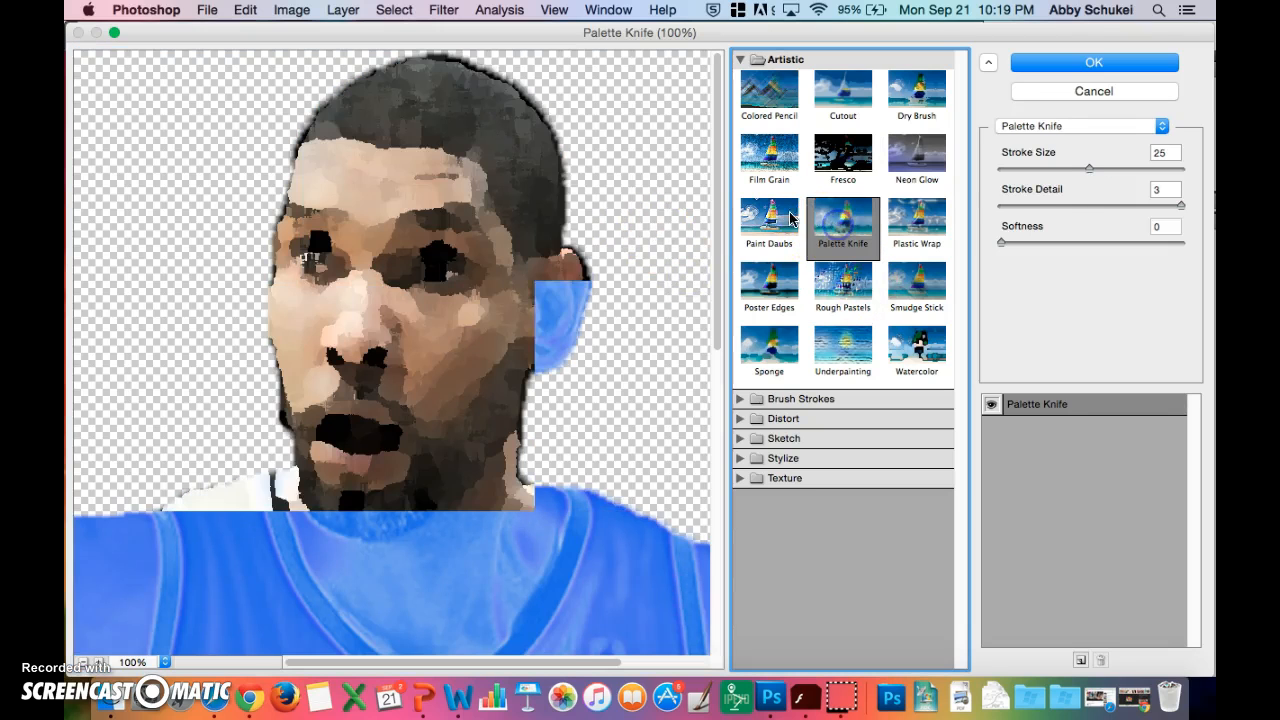
{"action": "left_click", "coordinate": [772, 215]}
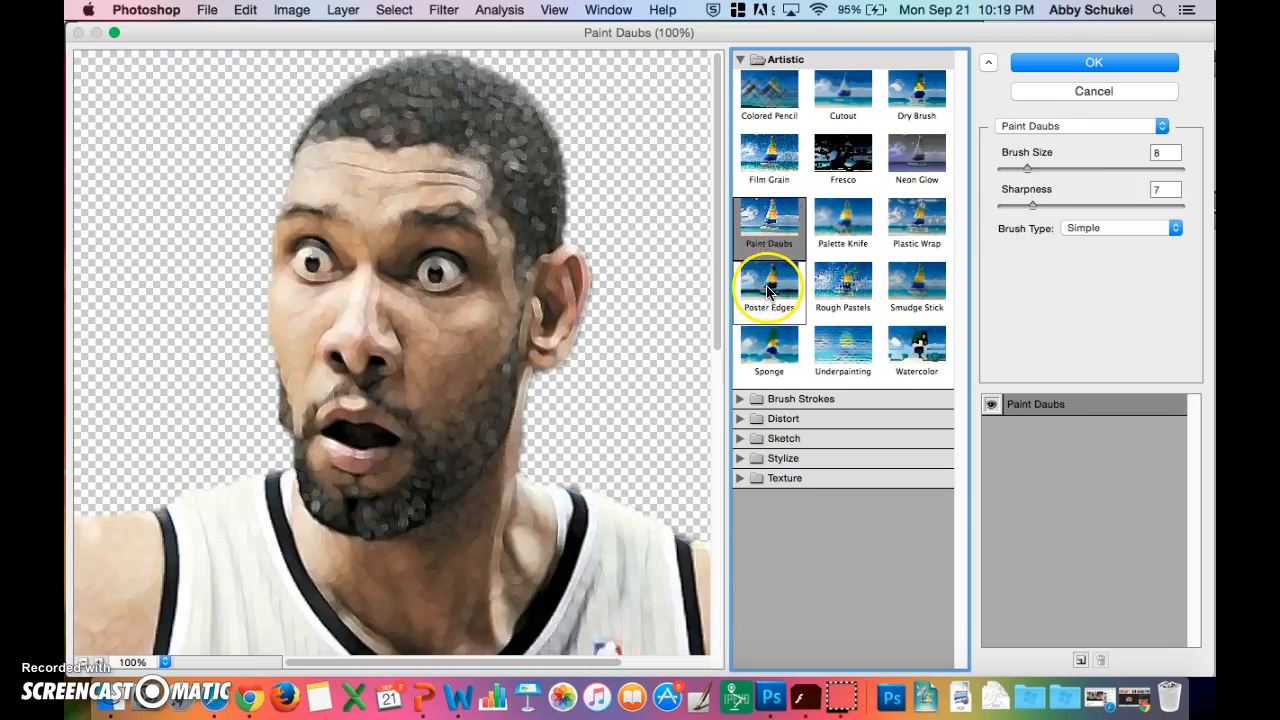
{"action": "left_click", "coordinate": [768, 287]}
{"action": "left_click", "coordinate": [768, 356]}
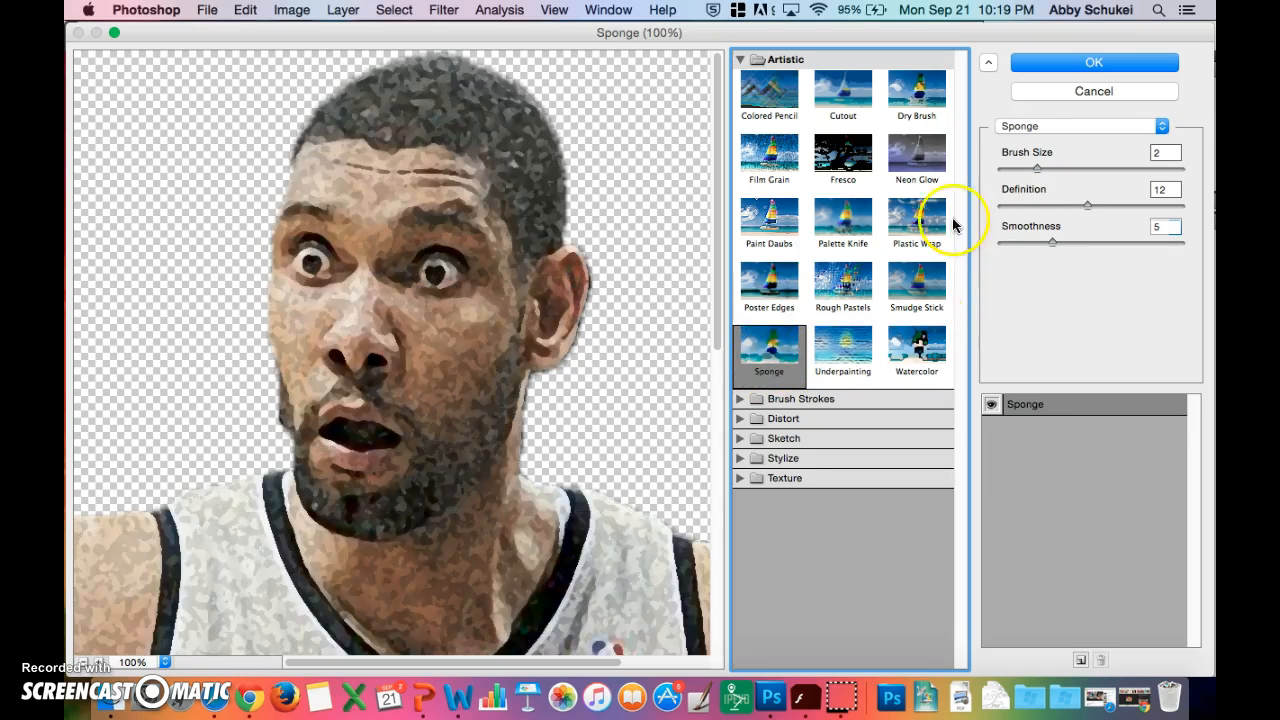
{"action": "left_click", "coordinate": [920, 186]}
{"action": "left_click", "coordinate": [850, 290]}
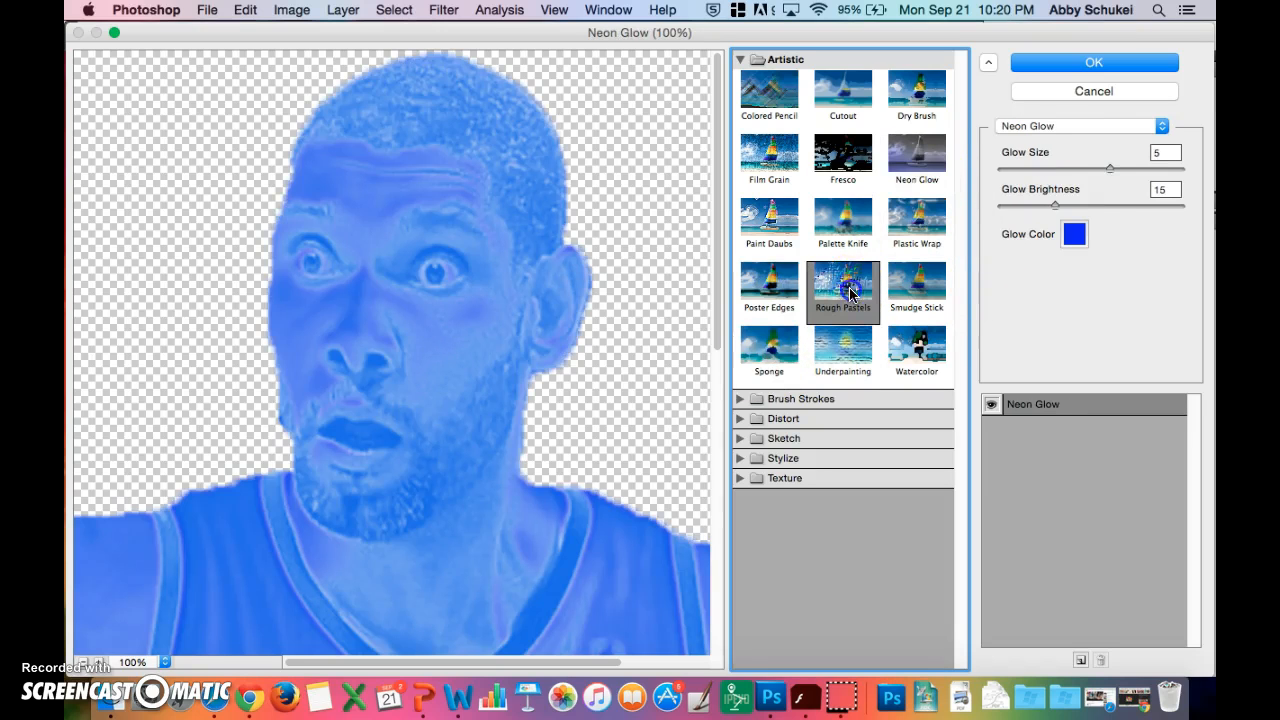
{"action": "left_click", "coordinate": [843, 157]}
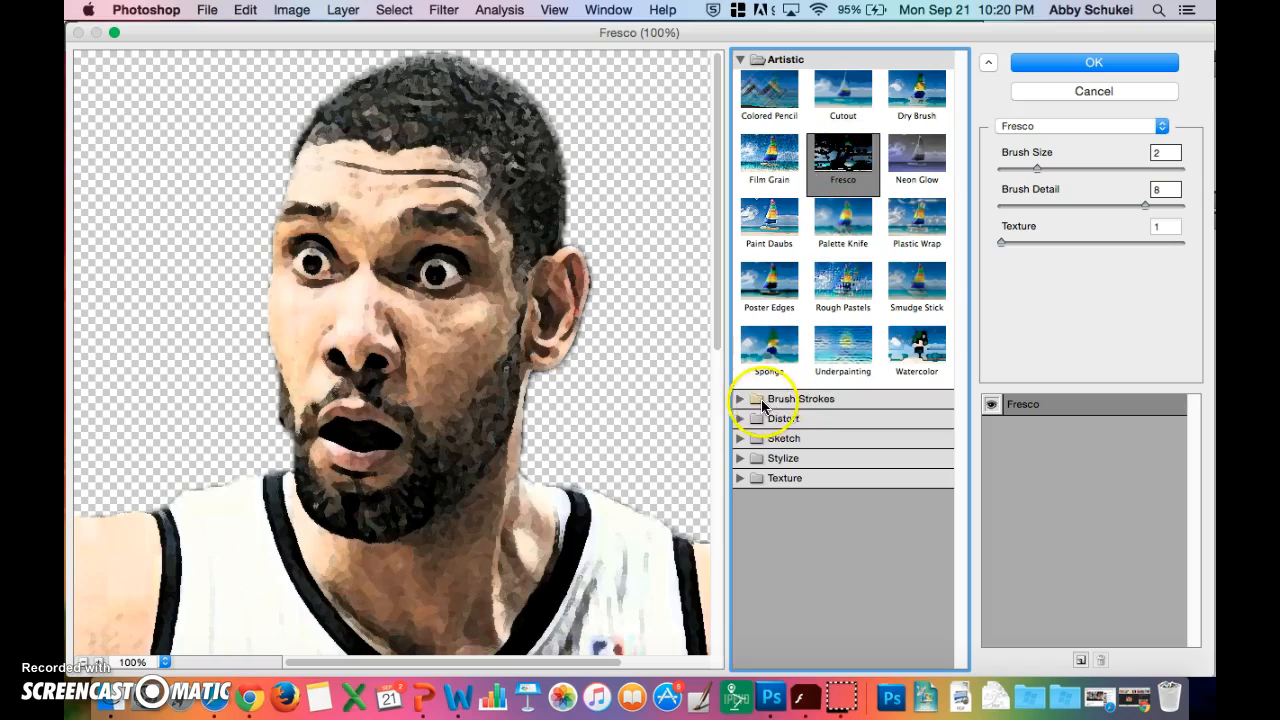
- Try the Chalk & Charcoal sketch filter on the upper-left figure, discard it and clear the selection
{"action": "left_click", "coordinate": [738, 461]}
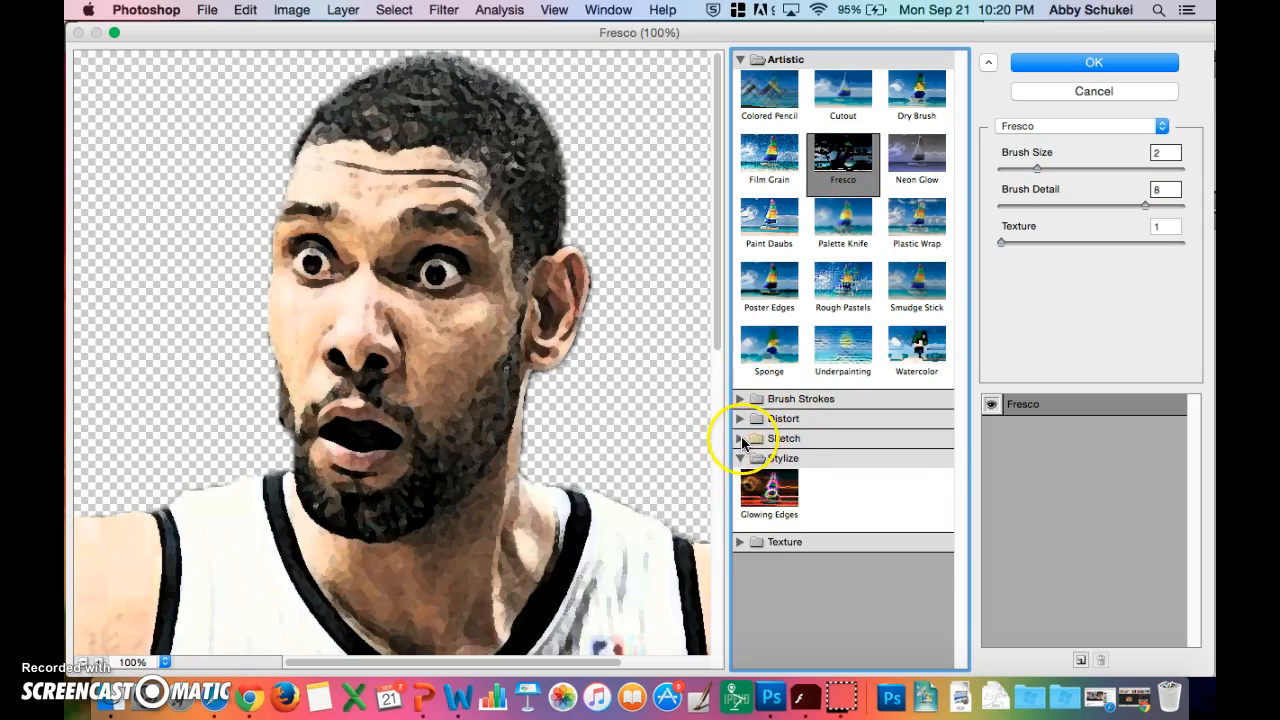
{"action": "left_click", "coordinate": [740, 438]}
{"action": "left_click", "coordinate": [838, 485]}
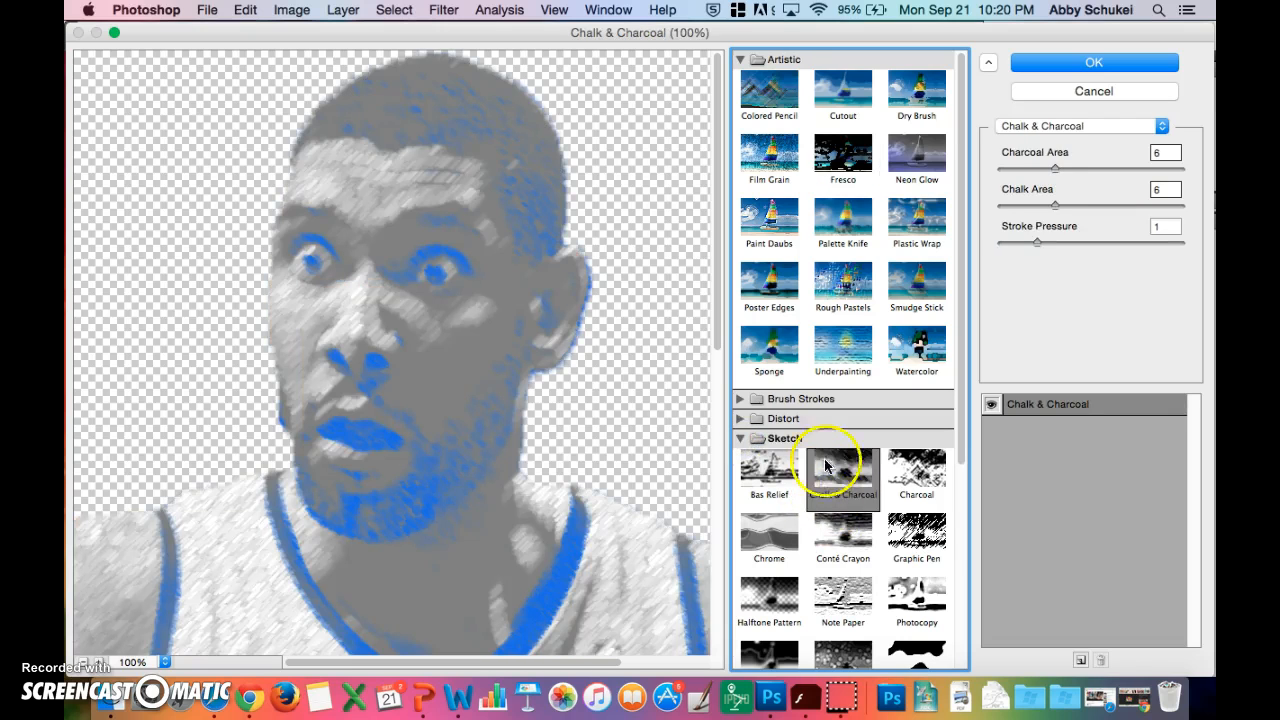
{"action": "left_click", "coordinate": [1100, 91]}
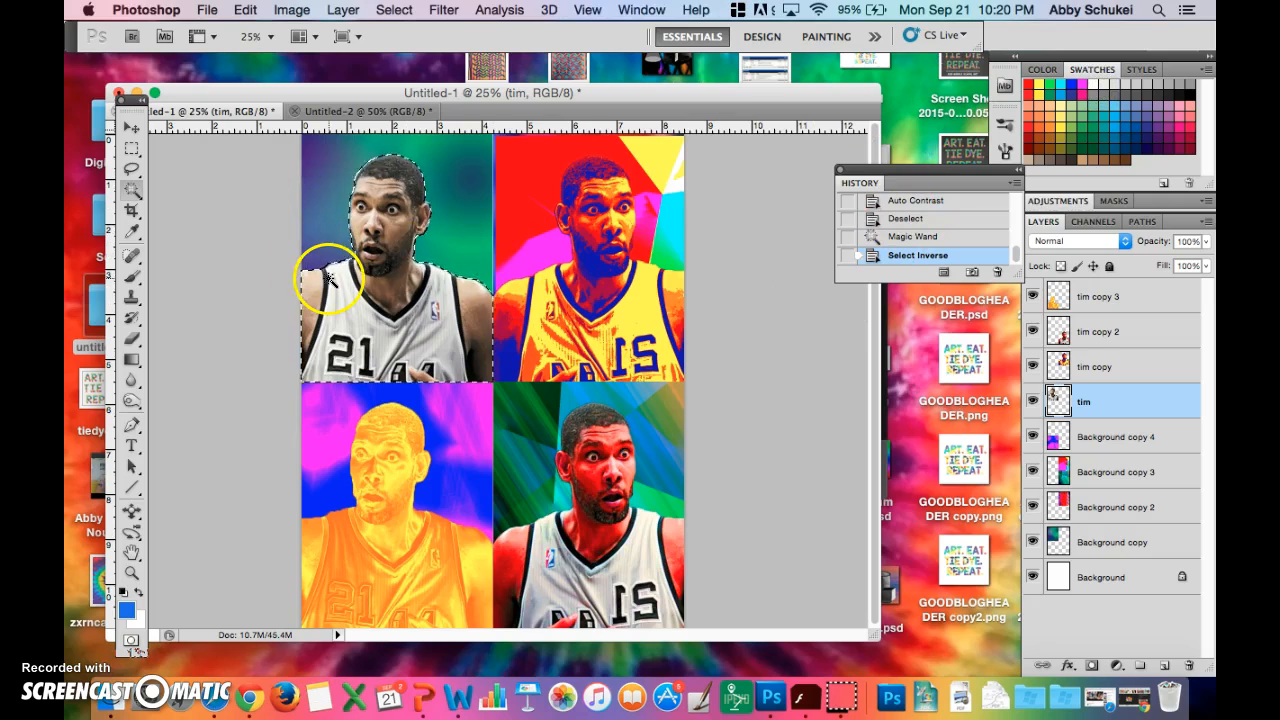
{"action": "left_click", "coordinate": [279, 367]}
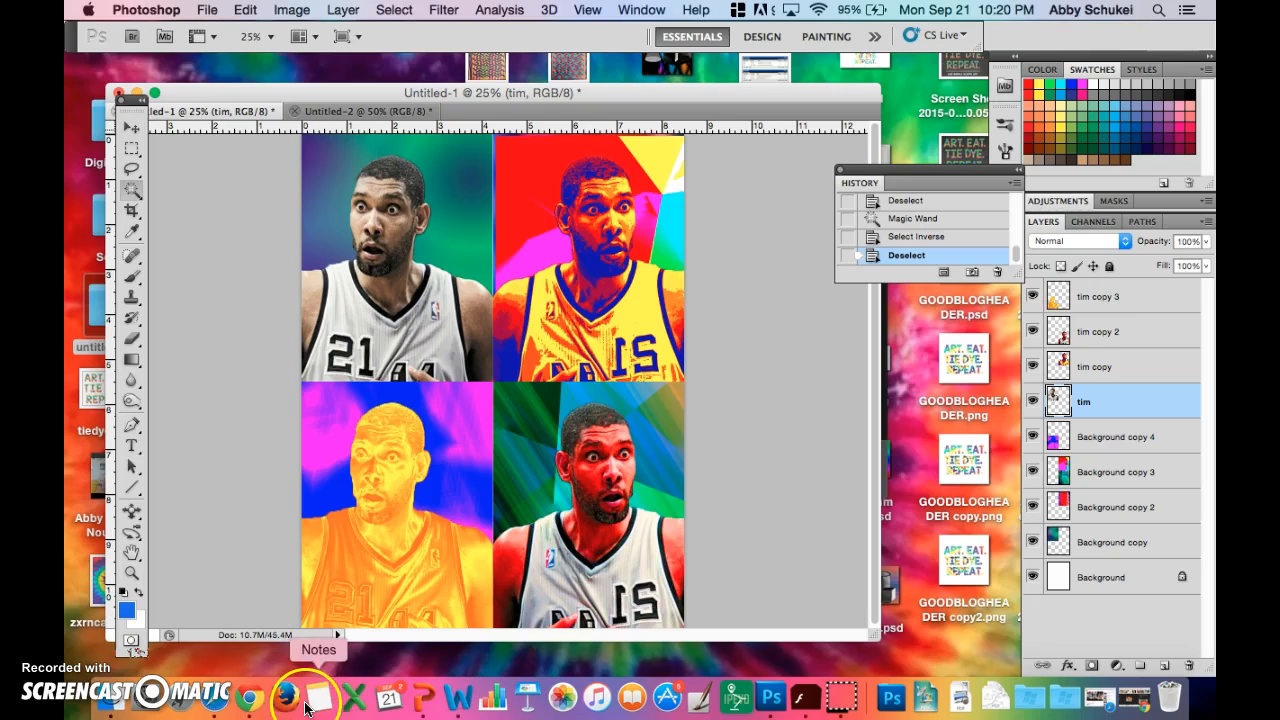
- Switch to Chrome and examine the colour treatments in the Andy Warhol prints image results
{"action": "left_click", "coordinate": [250, 697]}
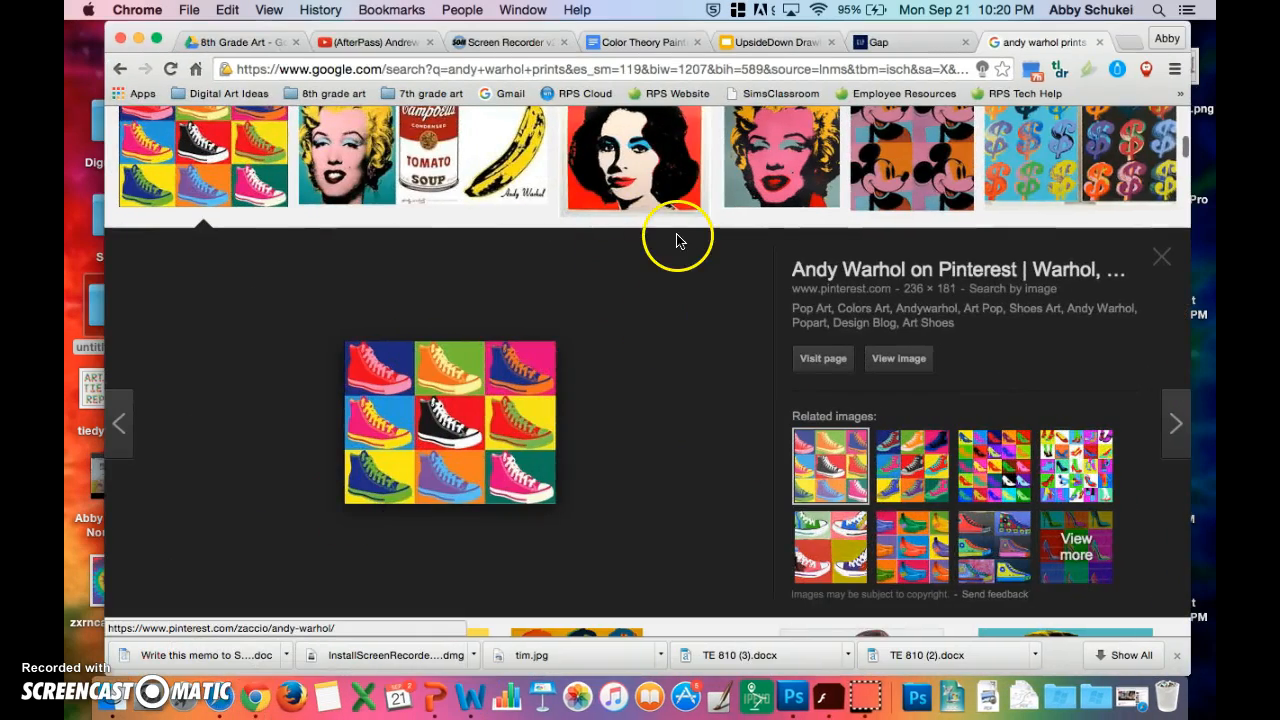
{"action": "scroll", "coordinate": [677, 240], "scroll_direction": "up", "scroll_amount": 2}
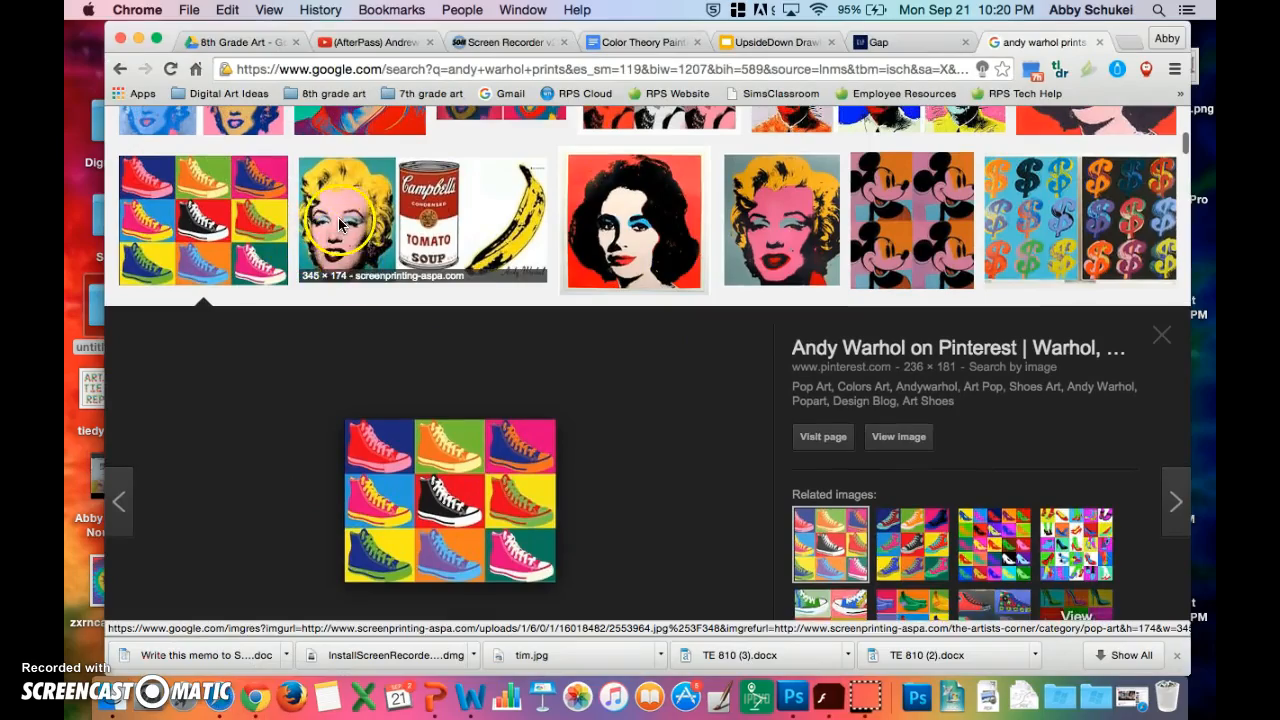
{"action": "scroll", "coordinate": [340, 226], "scroll_direction": "up", "scroll_amount": 6}
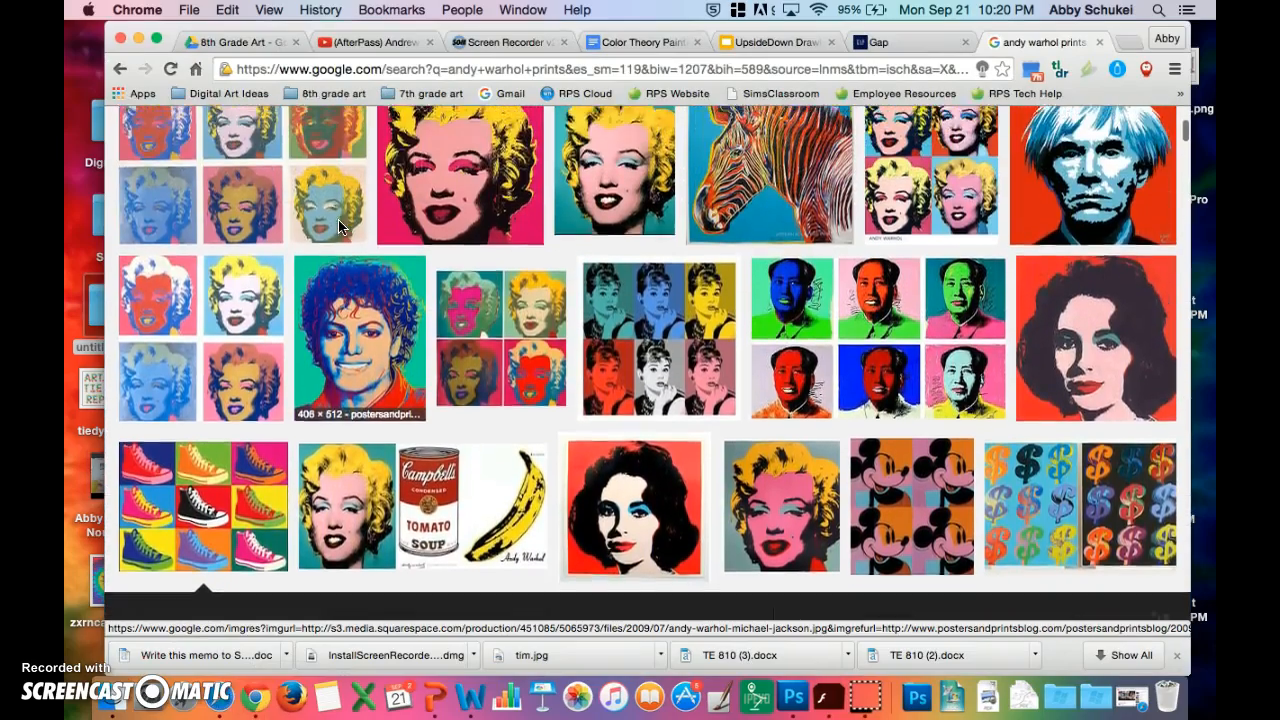
{"action": "scroll", "coordinate": [338, 226], "scroll_direction": "down", "scroll_amount": 7}
{"action": "scroll", "coordinate": [771, 309], "scroll_direction": "up", "scroll_amount": 5}
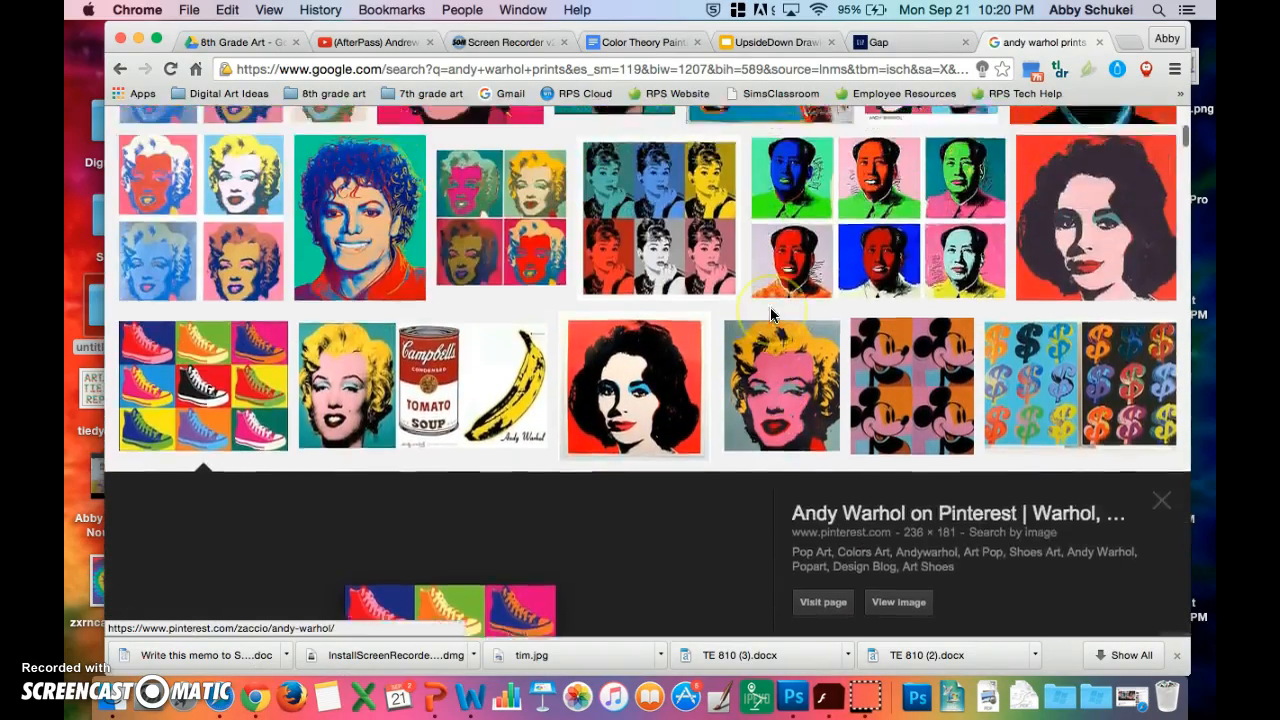
{"action": "scroll", "coordinate": [771, 315], "scroll_direction": "up", "scroll_amount": 3}
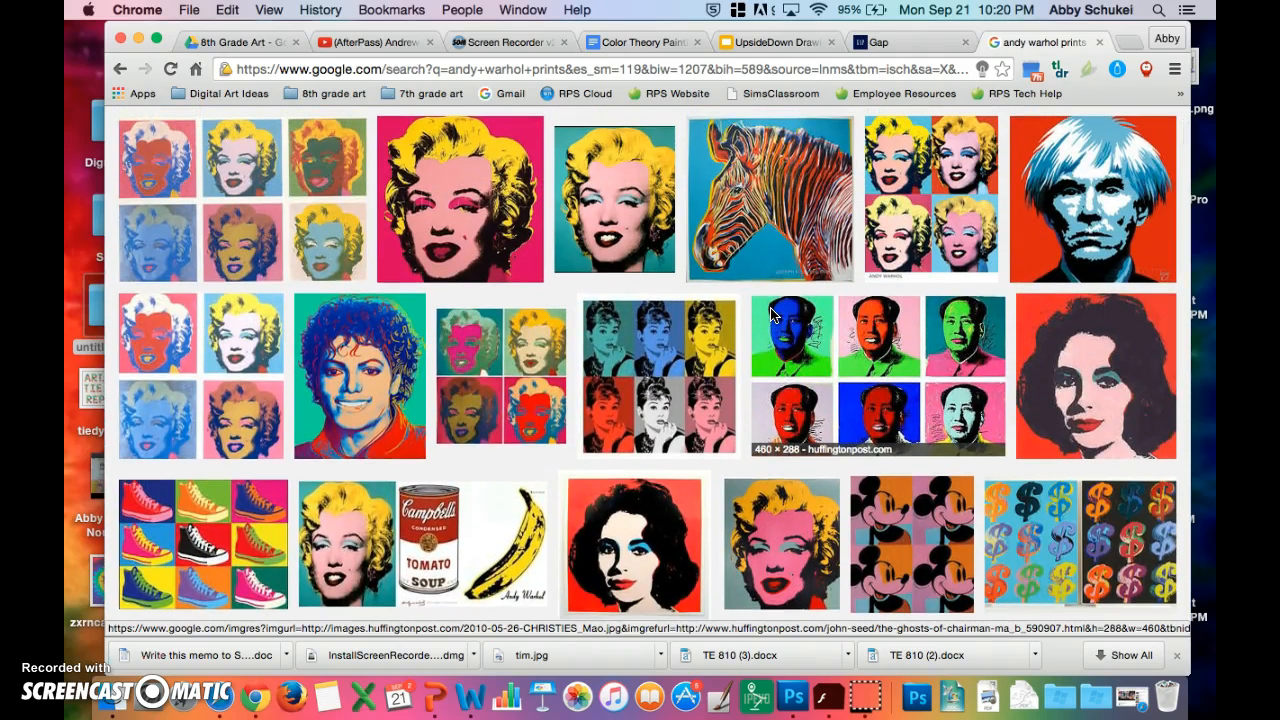
- Examine the enlarged Chairman Mao prints image result for its colour treatments and return to Photoshop
{"action": "left_click", "coordinate": [757, 533]}
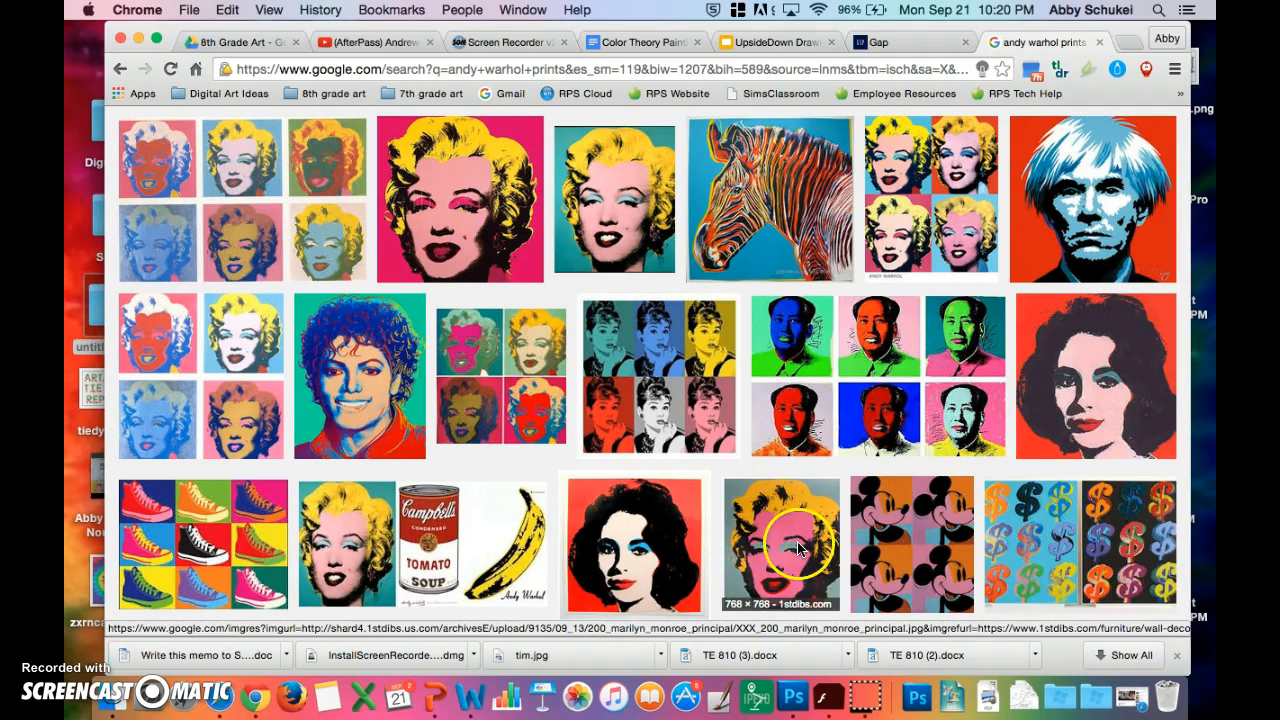
{"action": "left_click", "coordinate": [898, 352]}
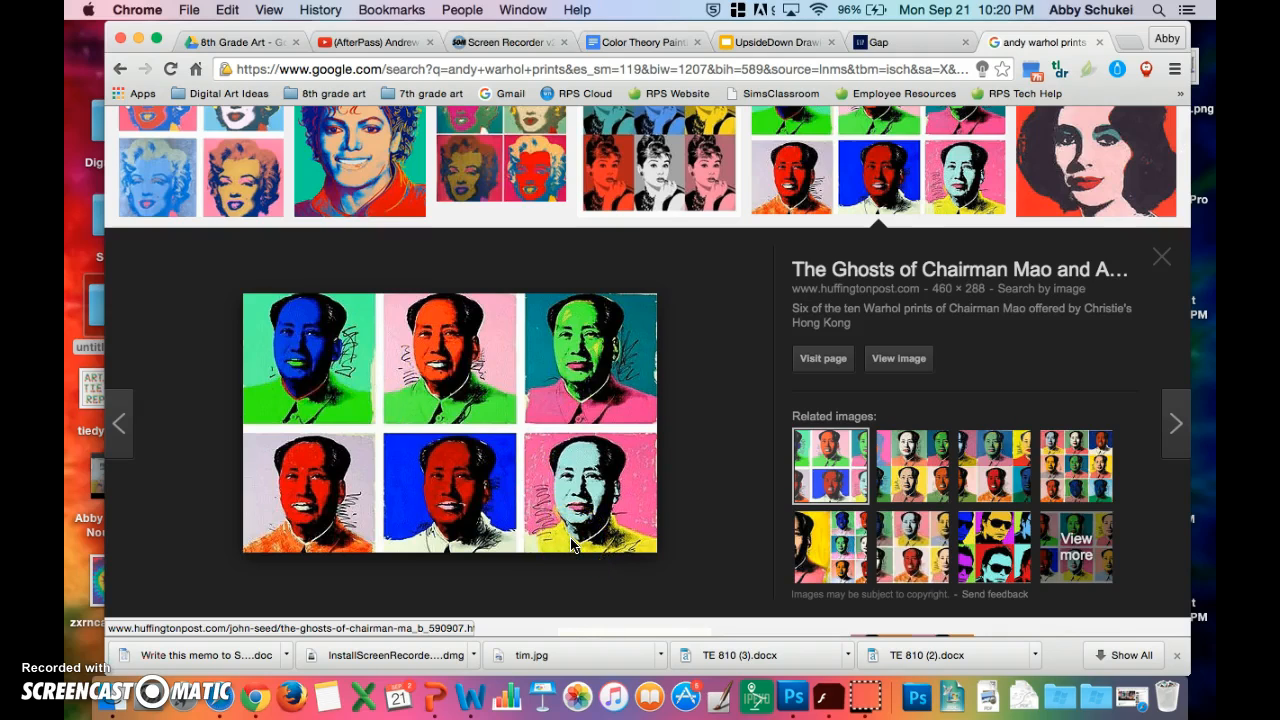
{"action": "left_click", "coordinate": [141, 44]}
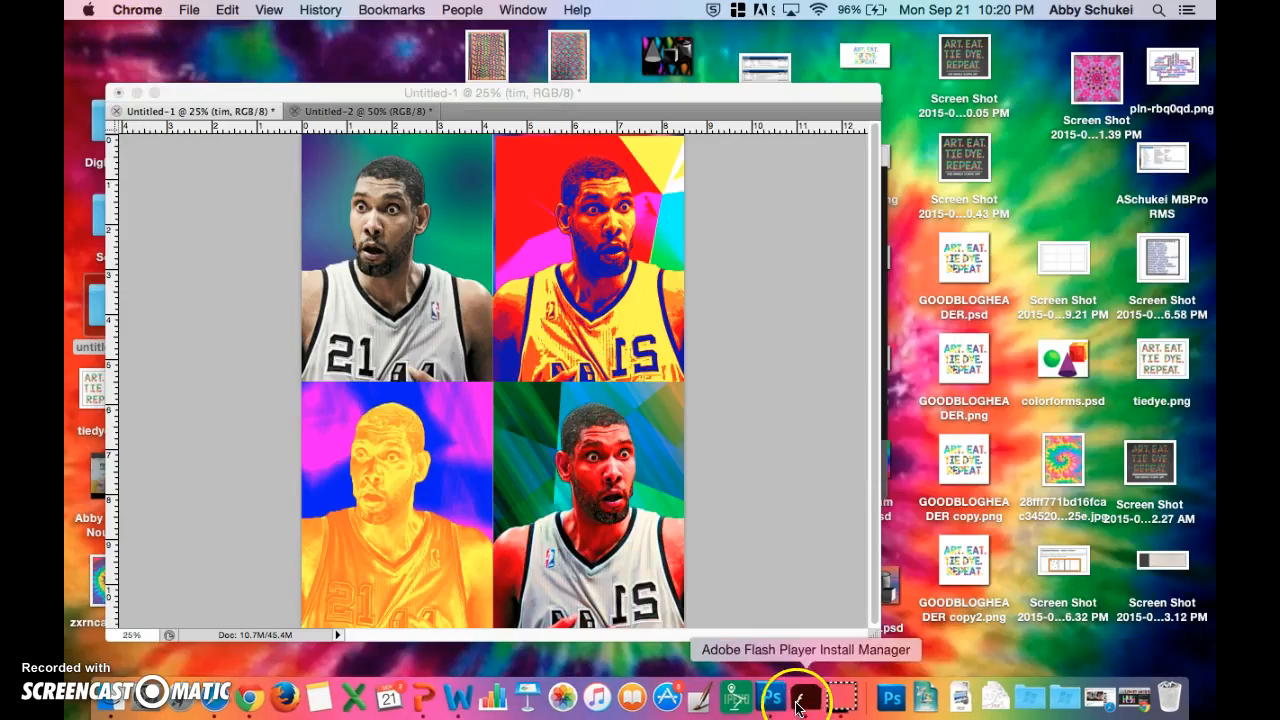
{"action": "left_click", "coordinate": [750, 680]}
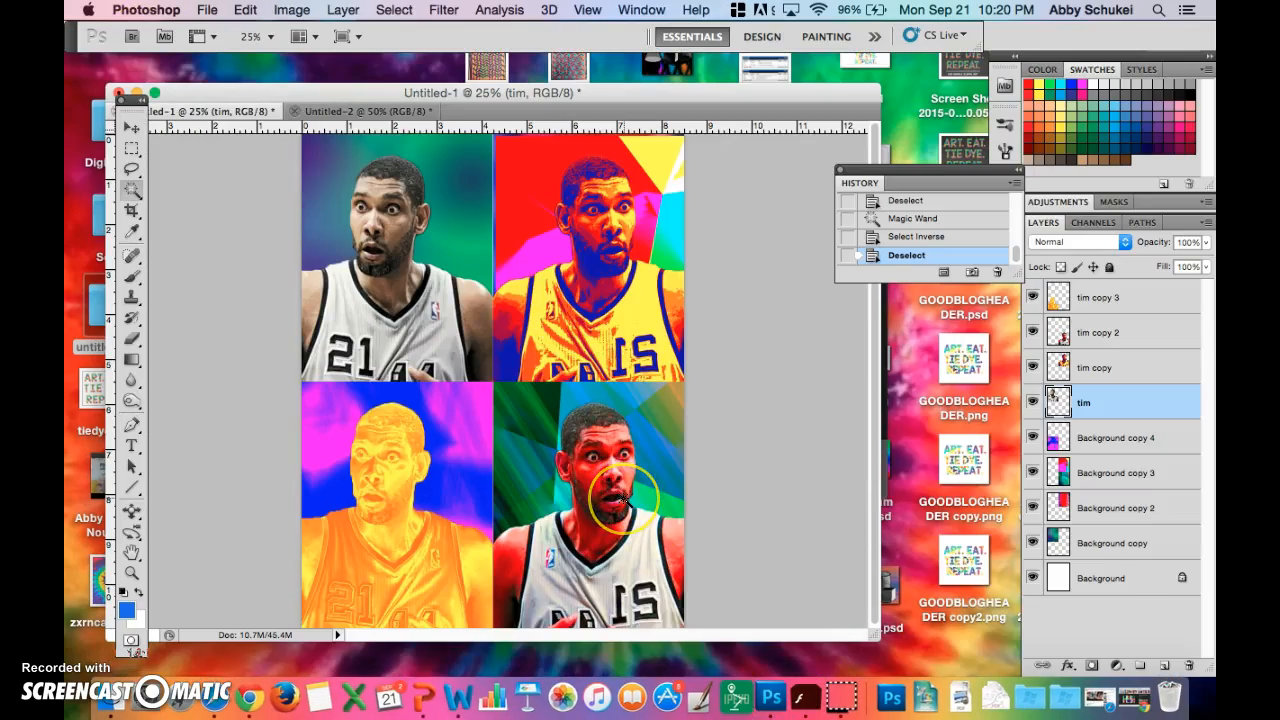
{"action": "key", "text": "super+equal"}
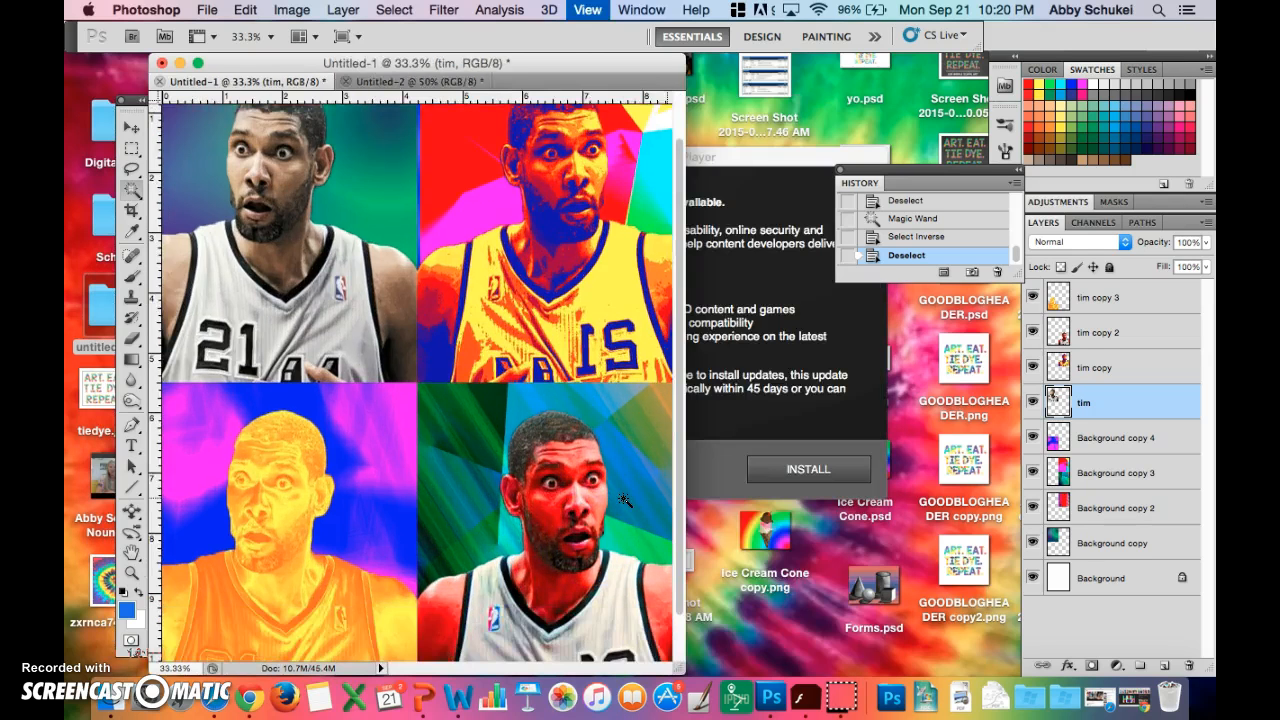
{"action": "key", "text": "super+equal"}
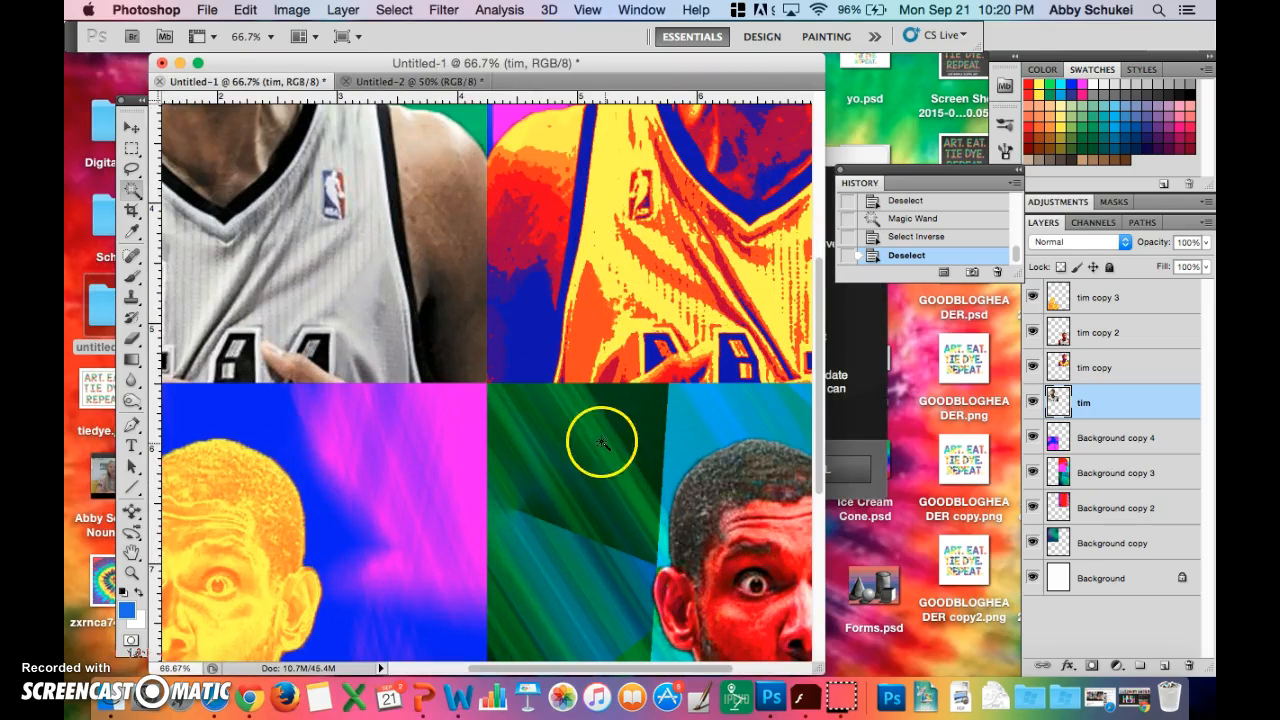
{"action": "left_click", "coordinate": [128, 125]}
{"action": "left_click_drag", "start_coordinate": [590, 441], "coordinate": [557, 366]}
{"action": "key", "text": "super+z"}
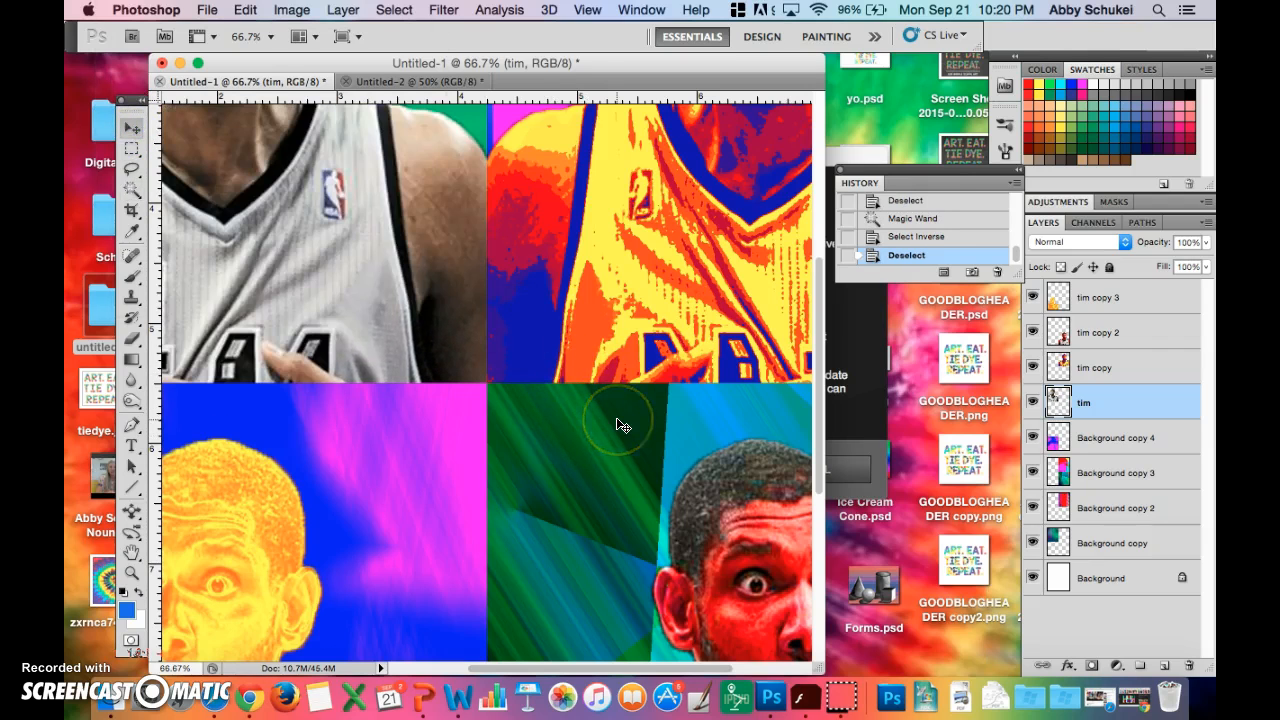
- Try blue Brush tool strokes over the lower-right figure's mouth on the tim copy 2 layer and undo them
{"action": "scroll", "coordinate": [712, 519], "scroll_direction": "down", "scroll_amount": 5}
{"action": "scroll", "coordinate": [712, 519], "scroll_direction": "right", "scroll_amount": 3}
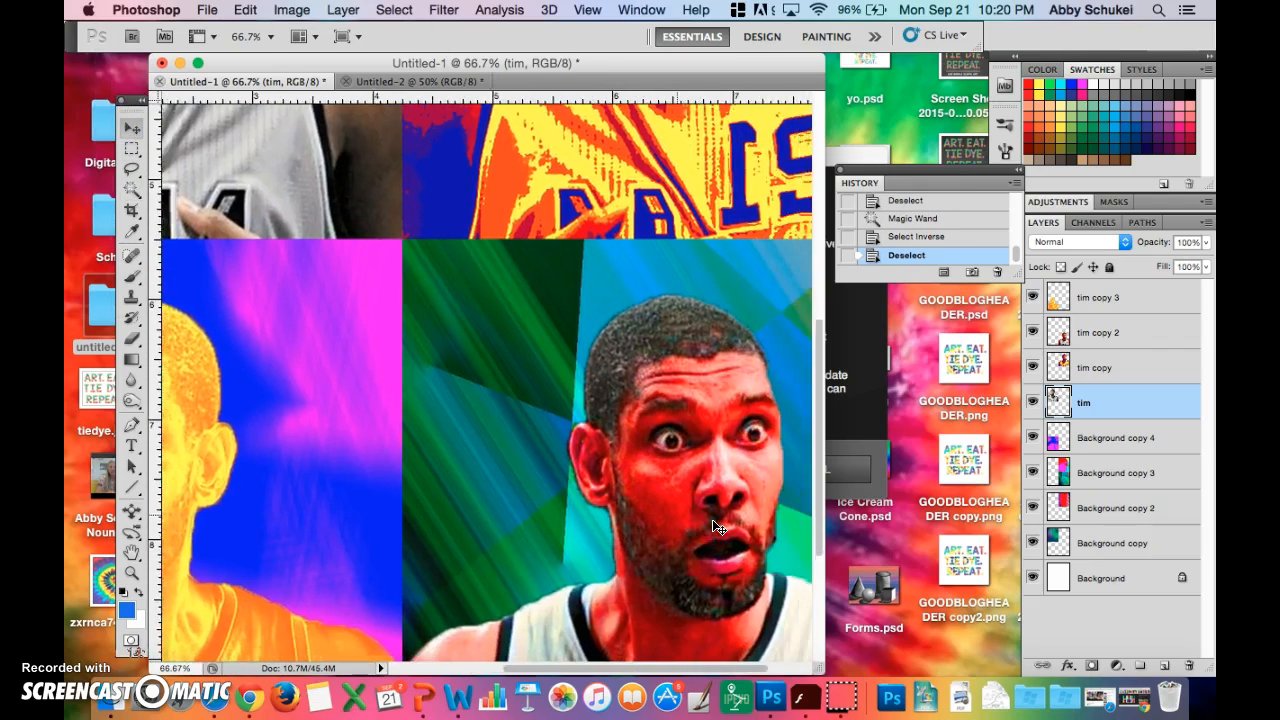
{"action": "scroll", "coordinate": [718, 527], "scroll_direction": "down", "scroll_amount": 3}
{"action": "scroll", "coordinate": [718, 527], "scroll_direction": "right", "scroll_amount": 3}
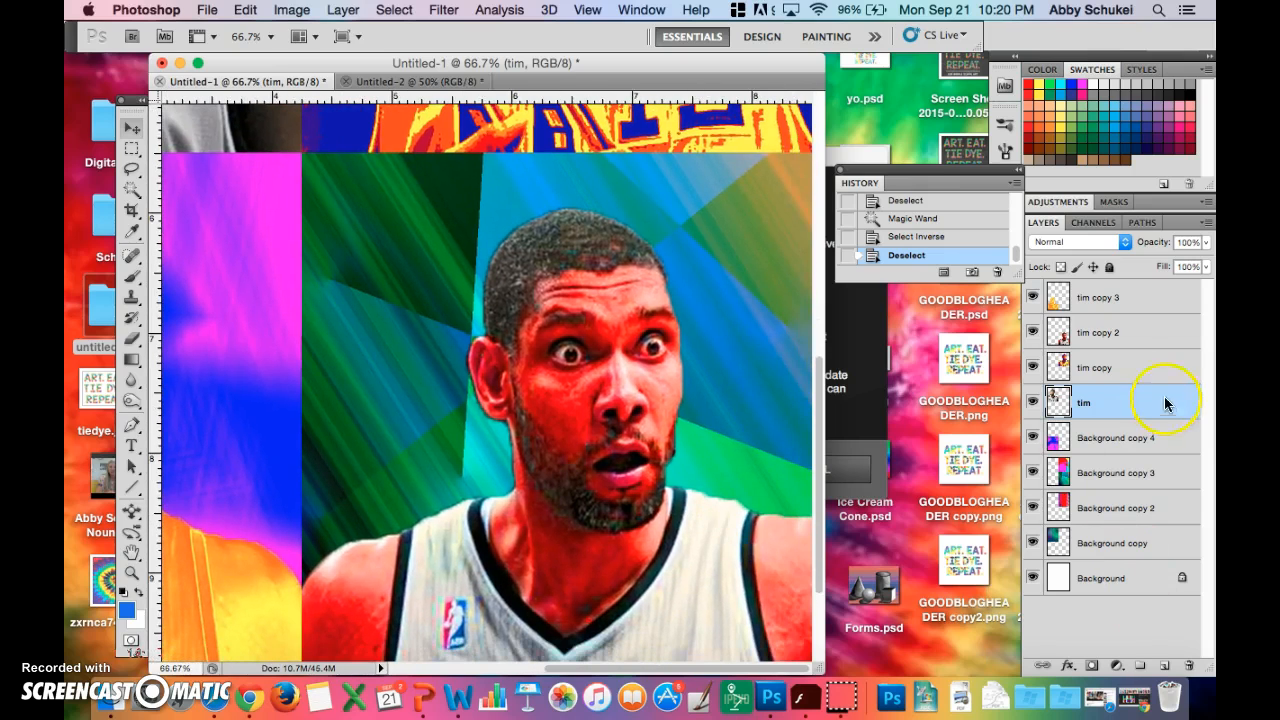
{"action": "left_click", "coordinate": [1088, 332]}
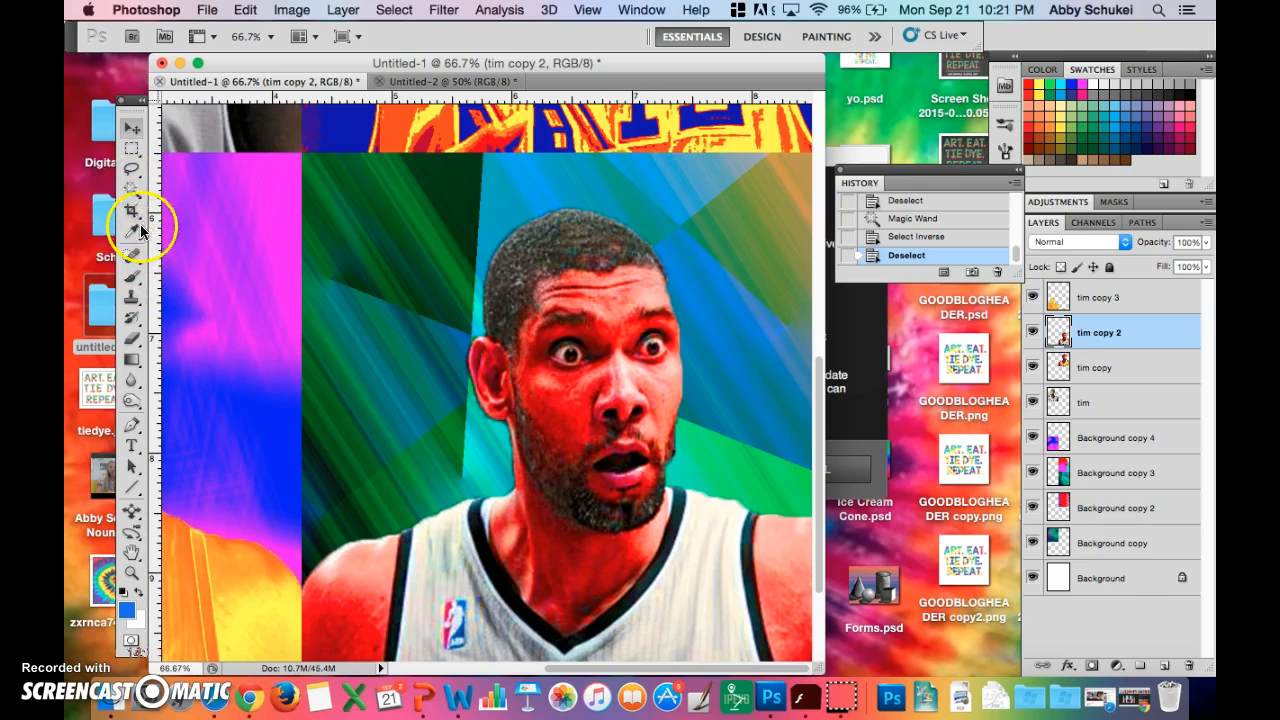
{"action": "left_click", "coordinate": [136, 278]}
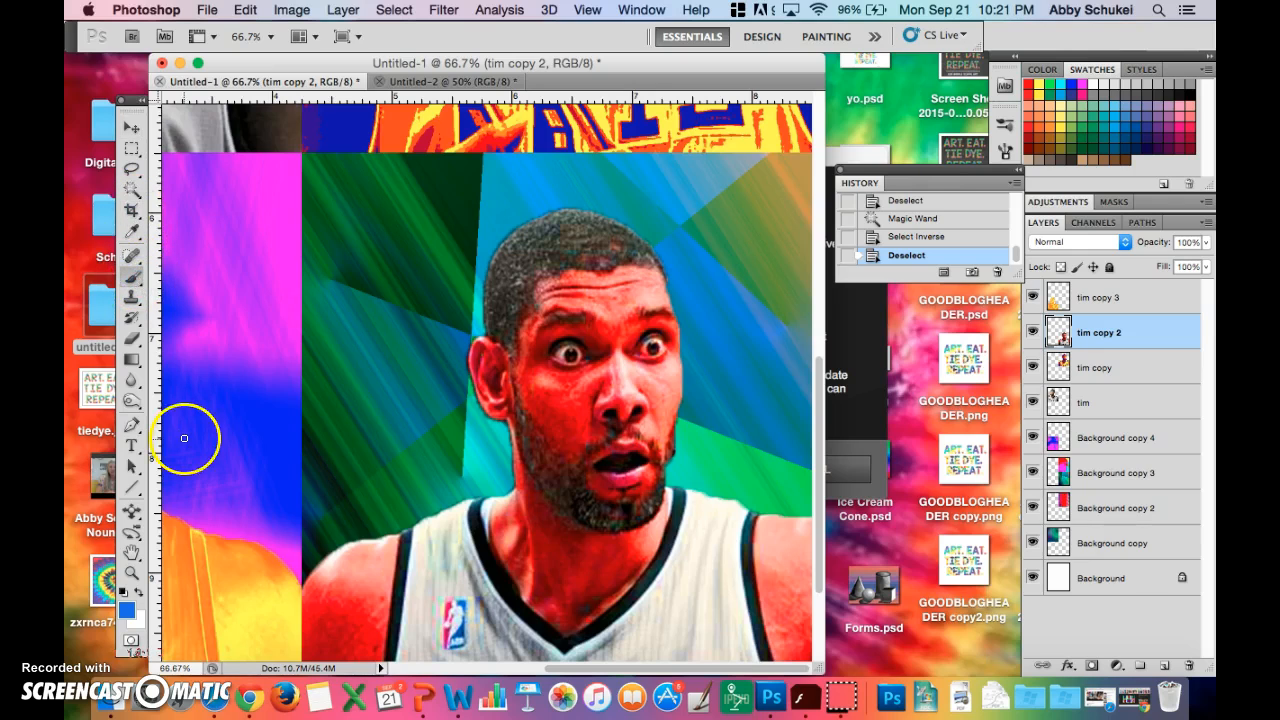
{"action": "right_click", "coordinate": [619, 477]}
{"action": "left_click_drag", "start_coordinate": [637, 476], "coordinate": [645, 477]}
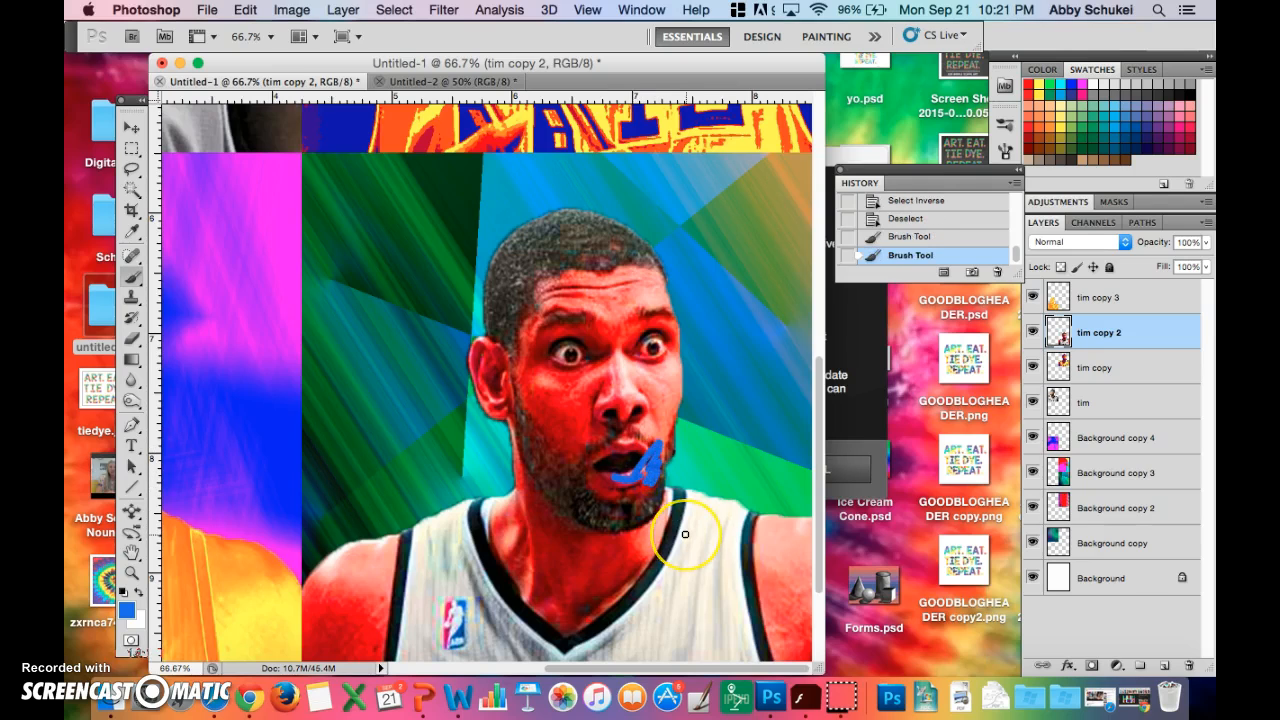
{"action": "key", "text": "super+z"}
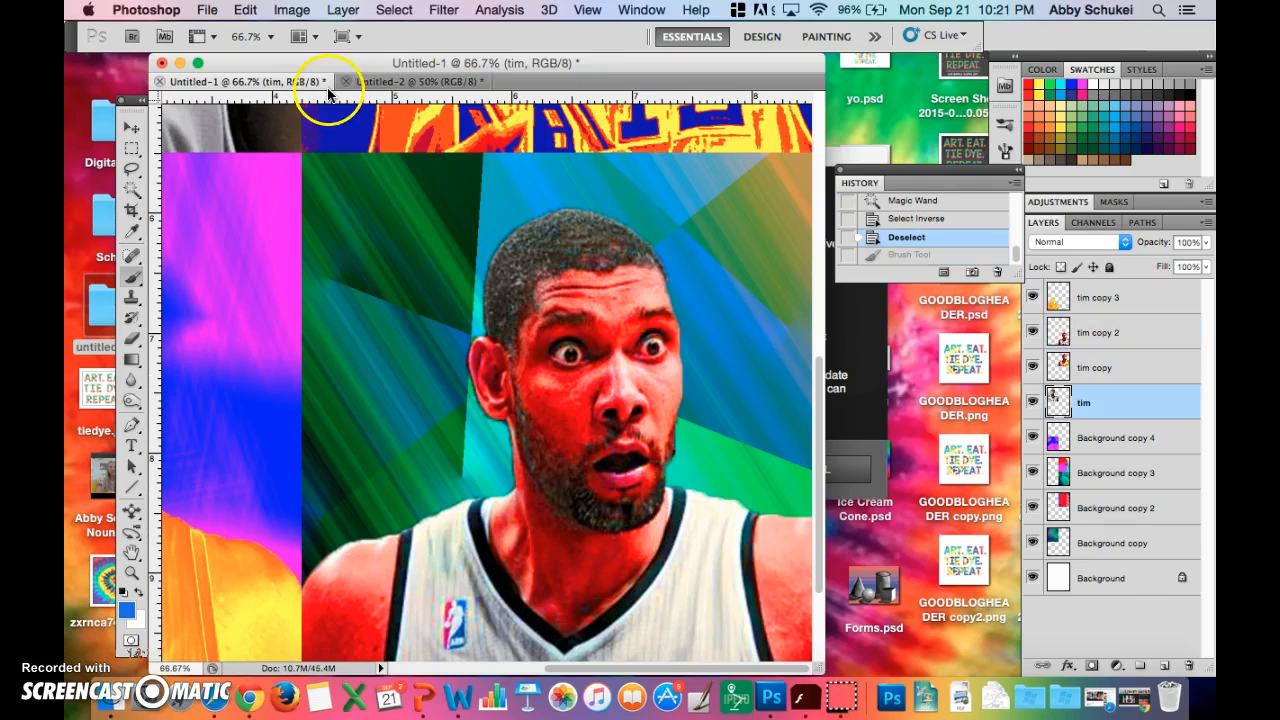
- Switch to the Design workspace and set the Brush tool's opacity to 73%
{"action": "left_click", "coordinate": [758, 38]}
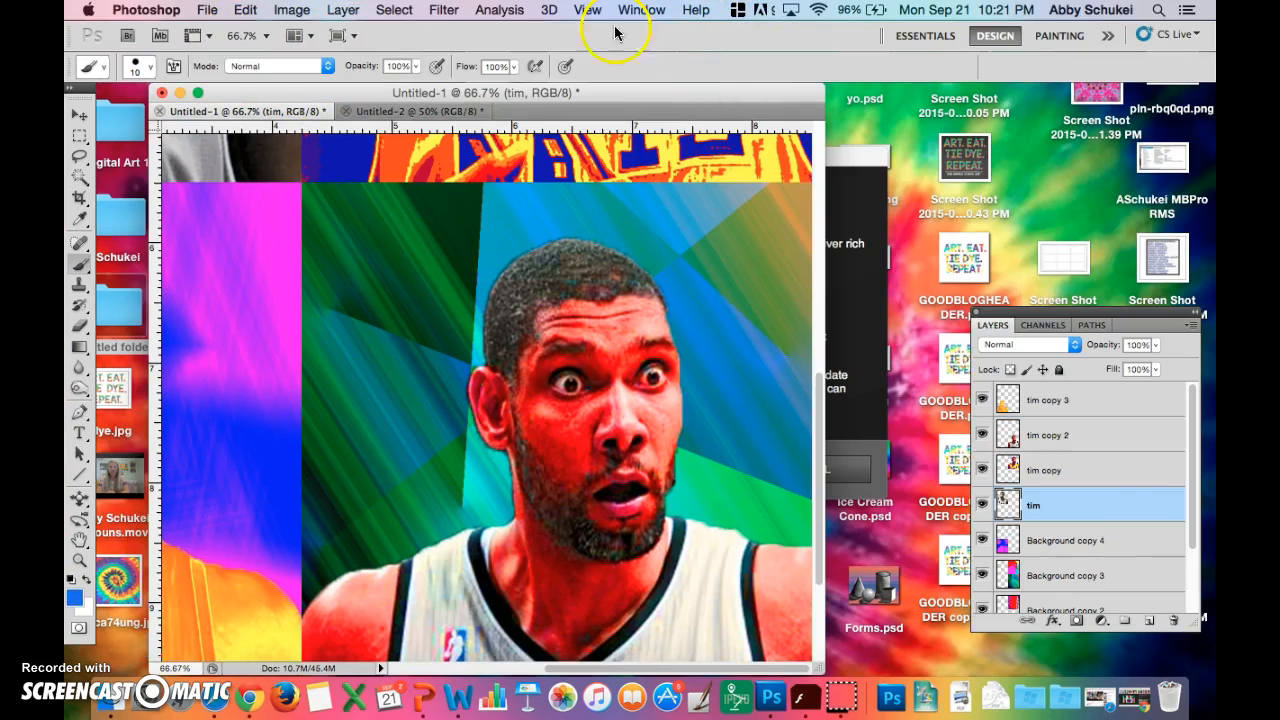
{"action": "left_click", "coordinate": [415, 66]}
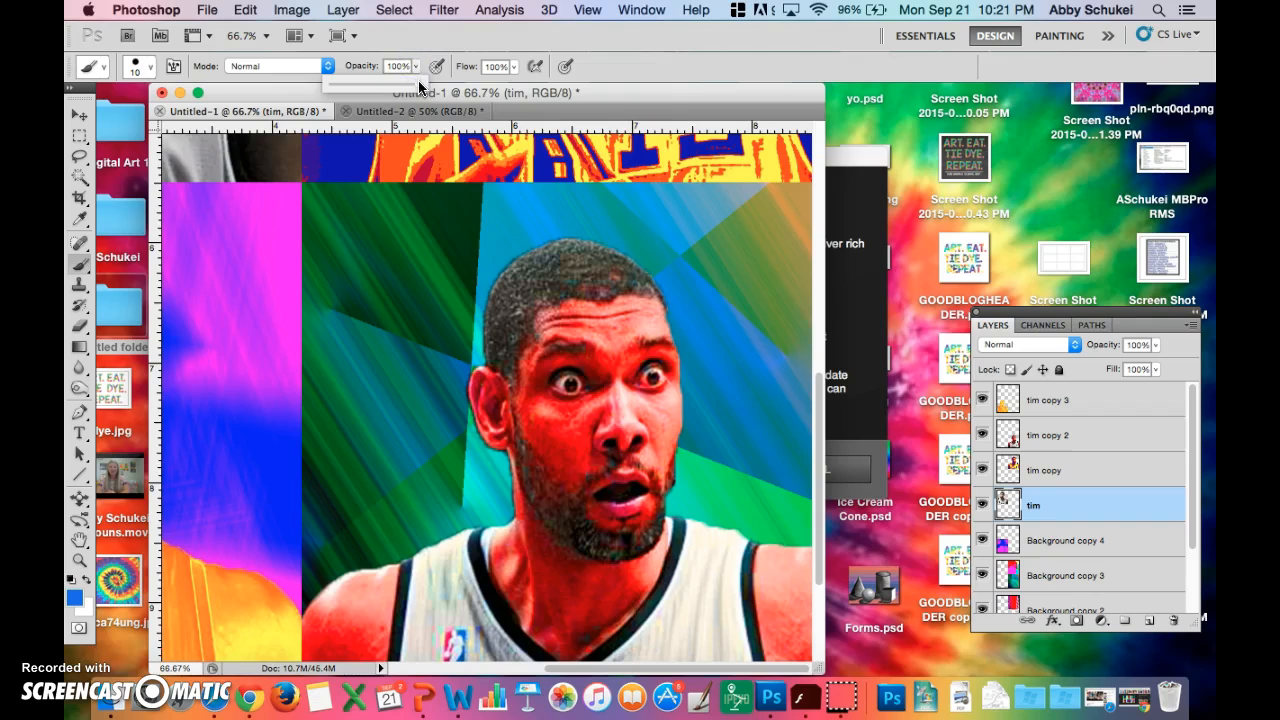
{"action": "left_click_drag", "start_coordinate": [374, 88], "coordinate": [371, 88]}
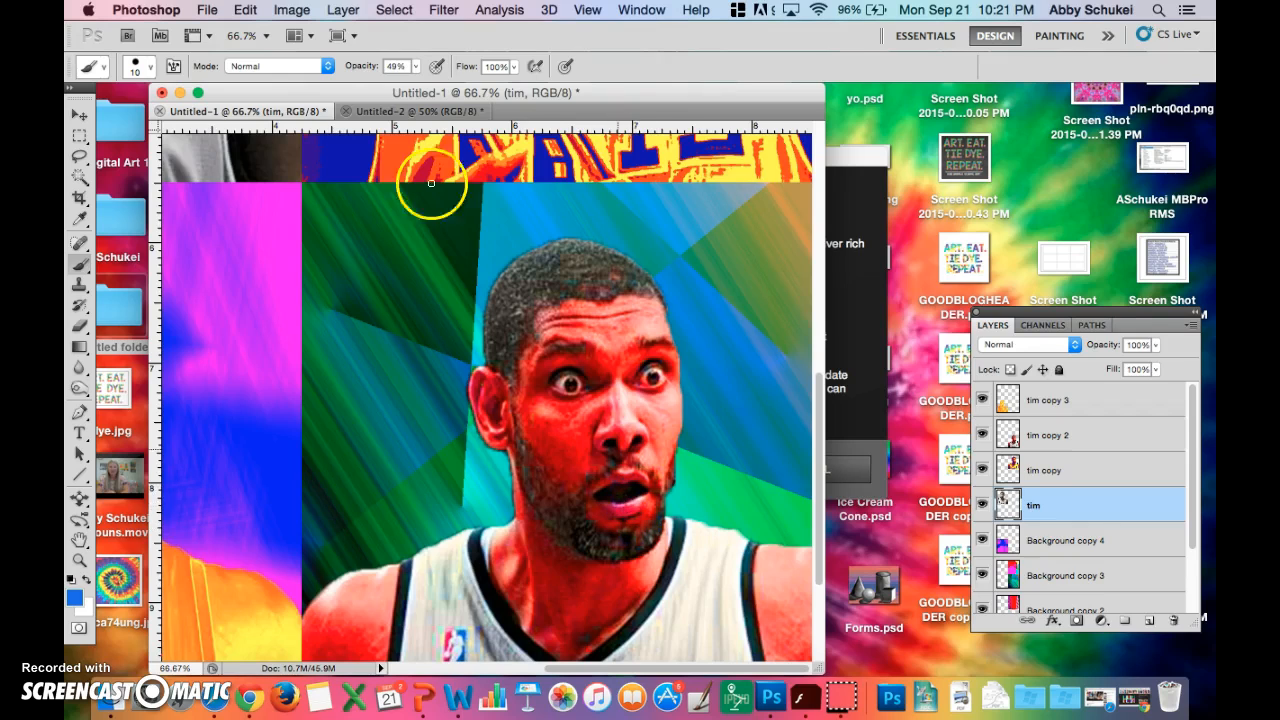
{"action": "left_click", "coordinate": [415, 67]}
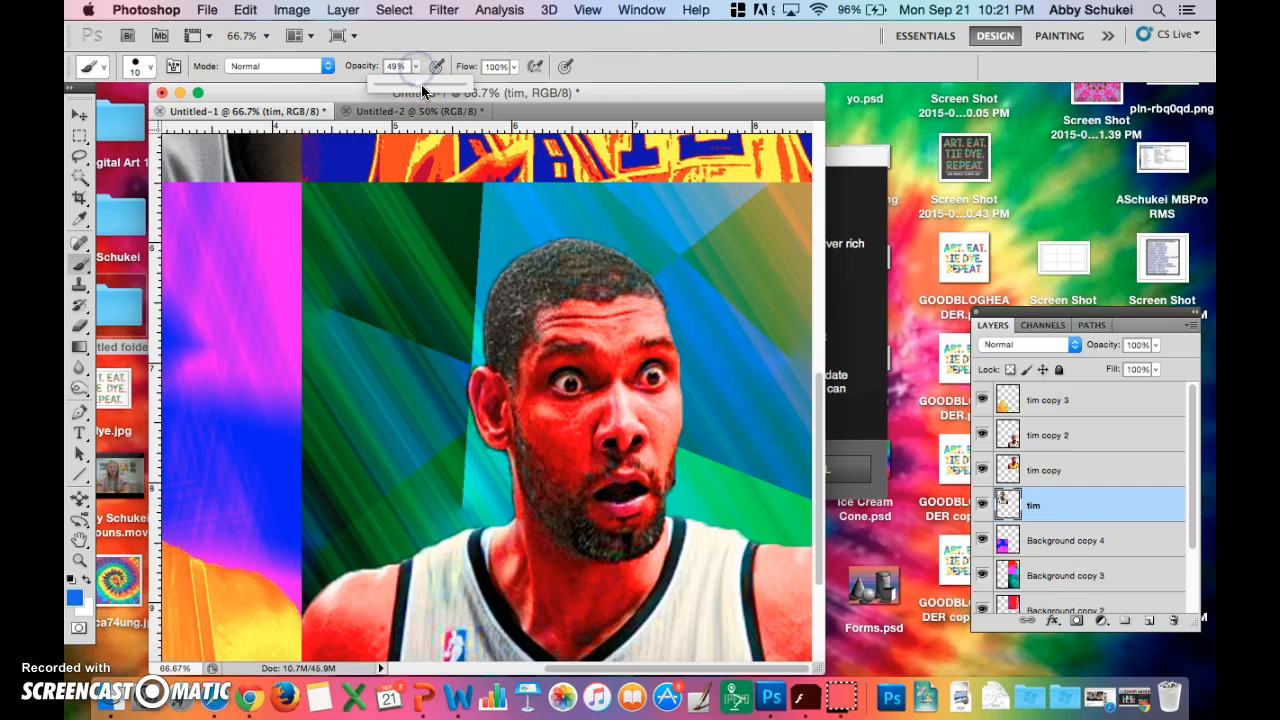
{"action": "left_click_drag", "start_coordinate": [439, 88], "coordinate": [441, 88]}
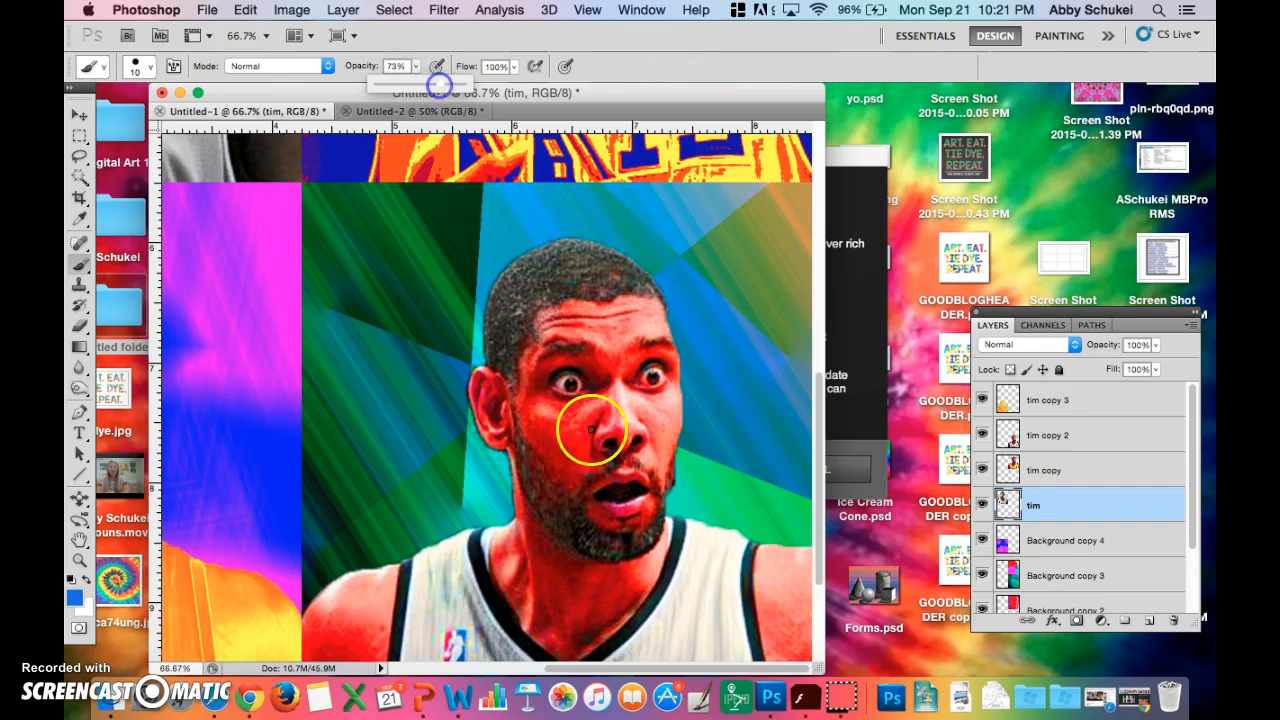
- Try to paint the lower-right figure's lips blue with the semi-transparent brush on the tim layer
{"action": "mouse_move", "coordinate": [593, 537]}
{"action": "left_mouse_down"}
{"action": "mouse_move", "coordinate": [624, 517]}
{"action": "mouse_move", "coordinate": [604, 505]}
{"action": "left_mouse_up"}
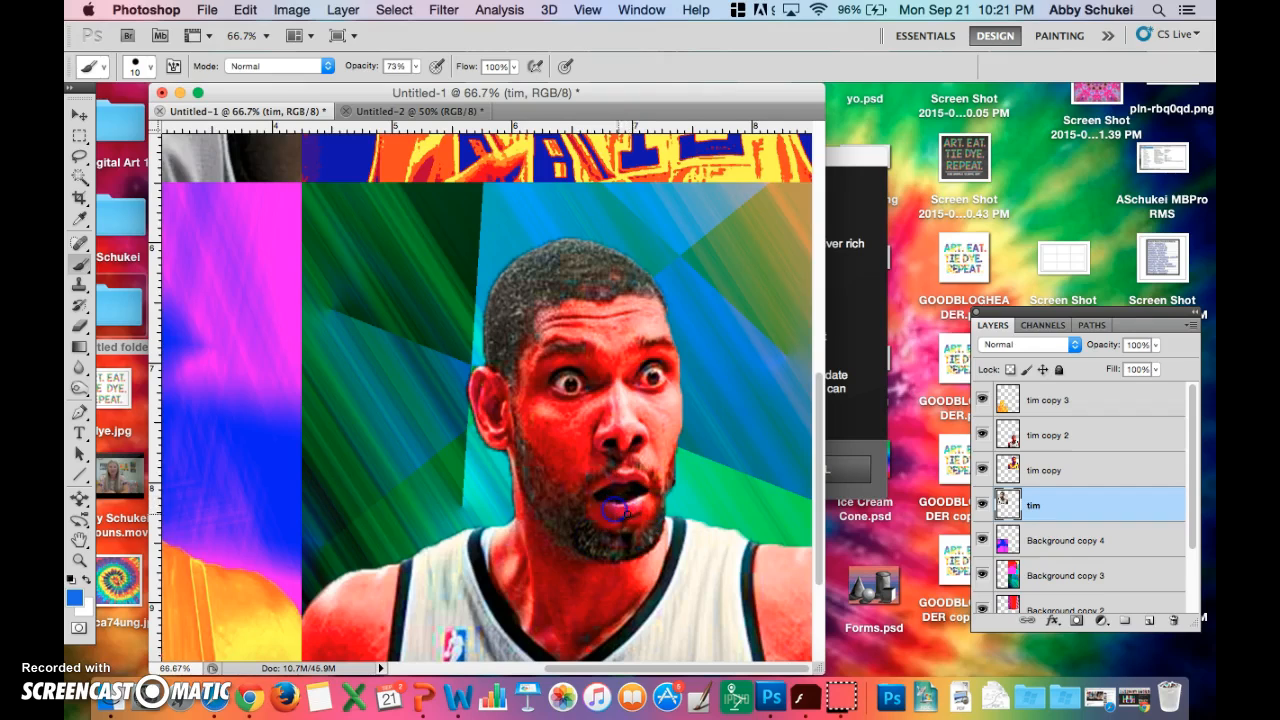
{"action": "left_click_drag", "start_coordinate": [631, 505], "coordinate": [646, 494]}
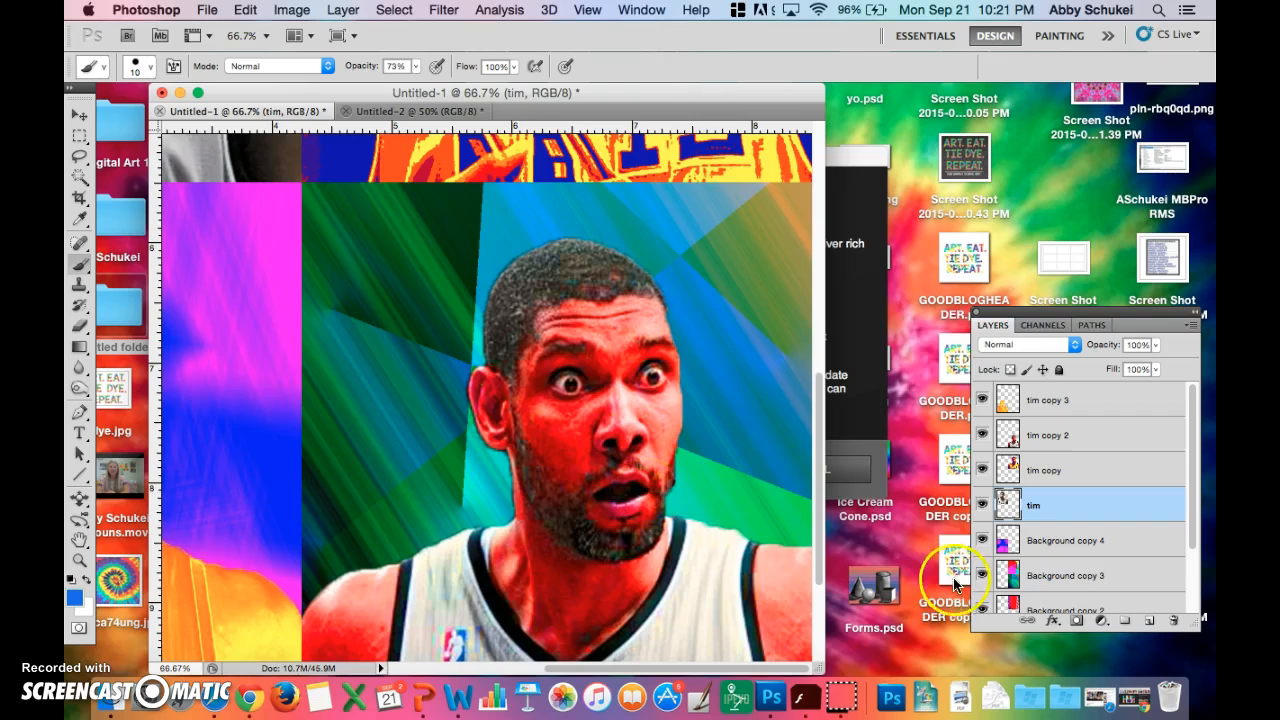